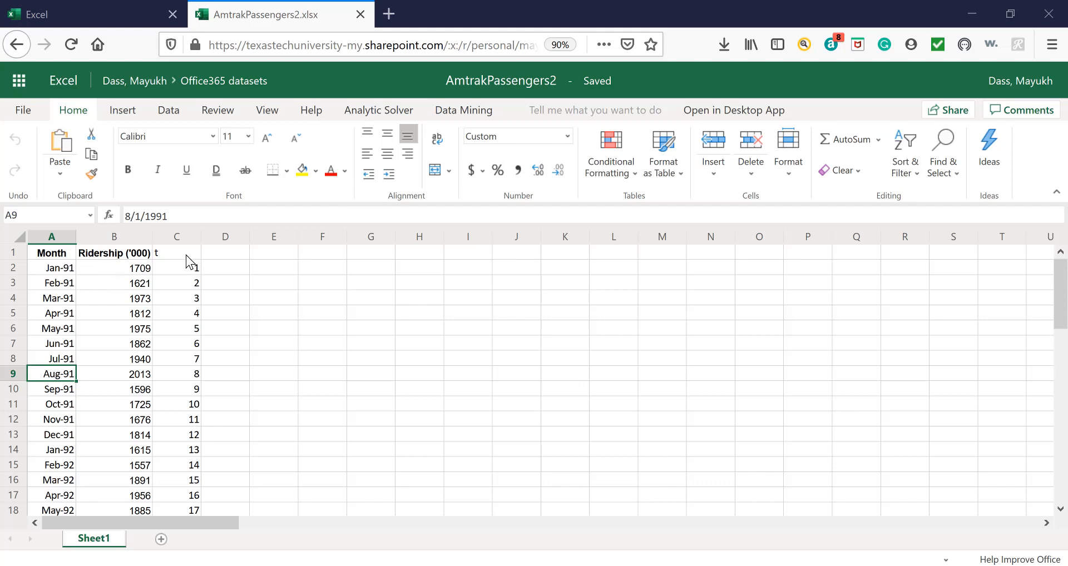
Head column D with "t" and fill it down the data rows with the squared time index, using =C2^2 in D2.
click(222, 257)
text(t)
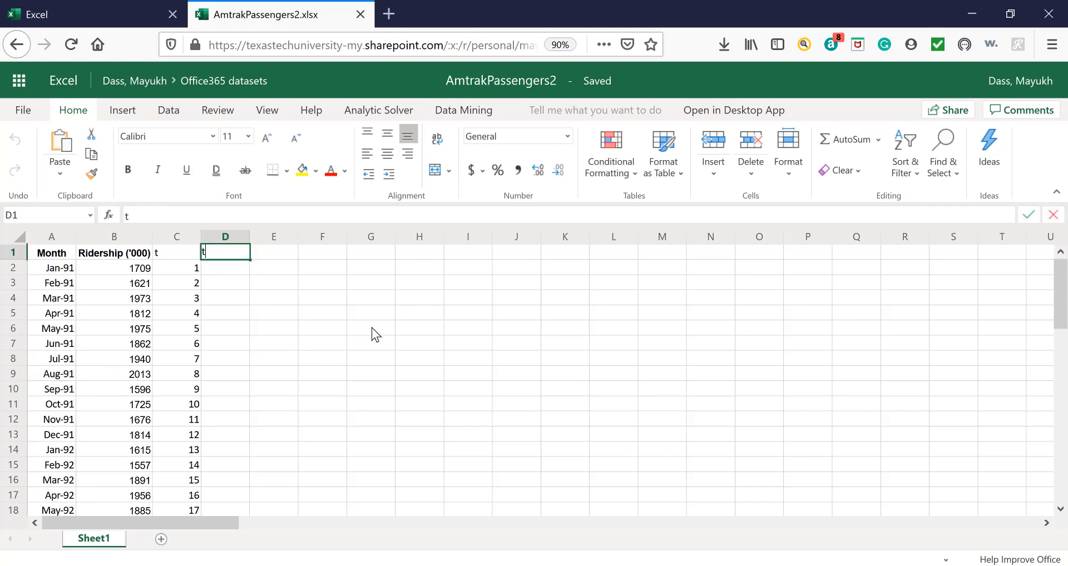
key(Return)
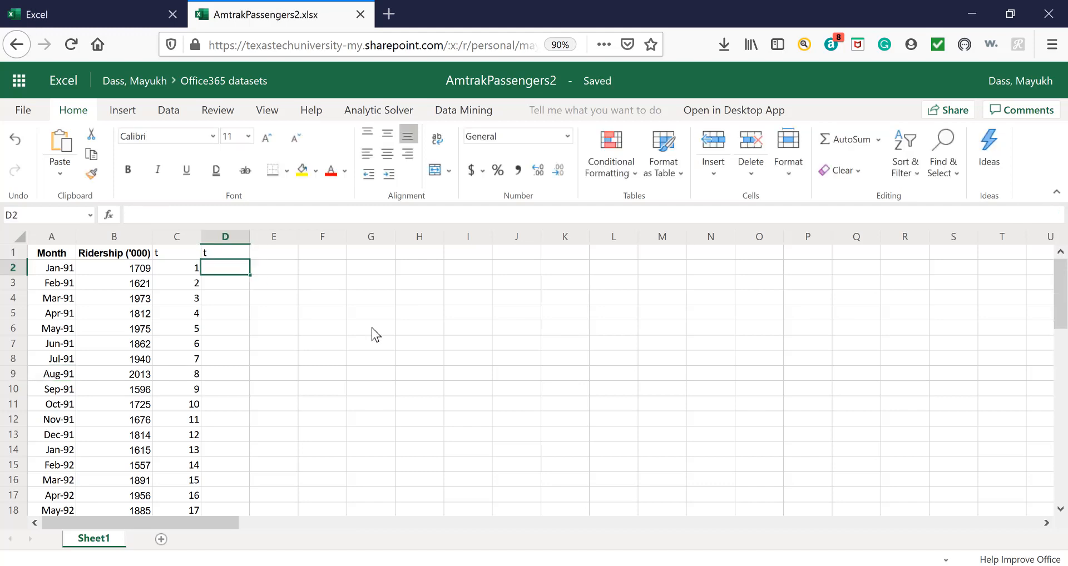
text(=)
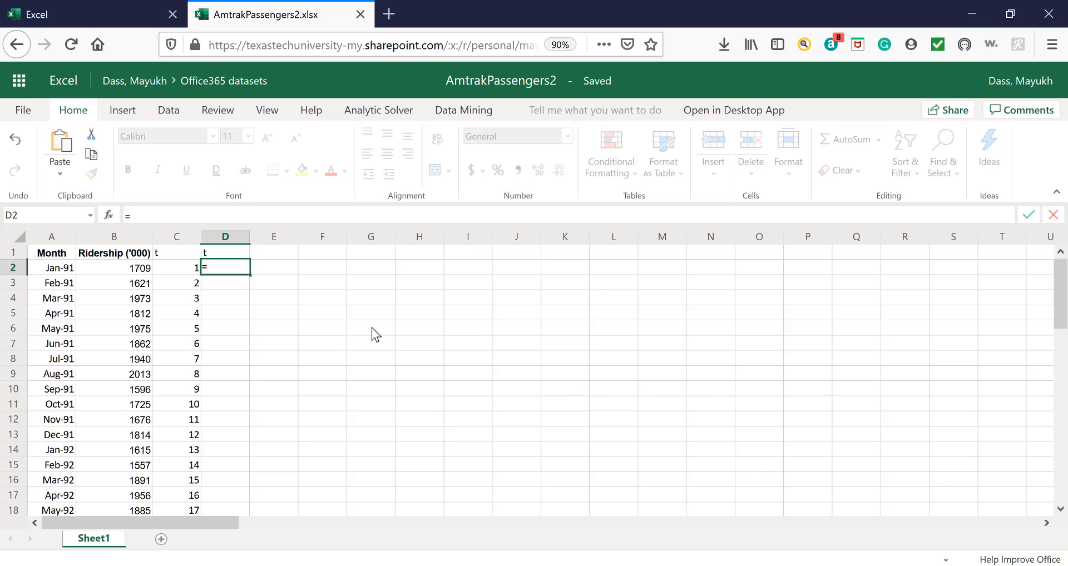
click(177, 269)
text(^2)
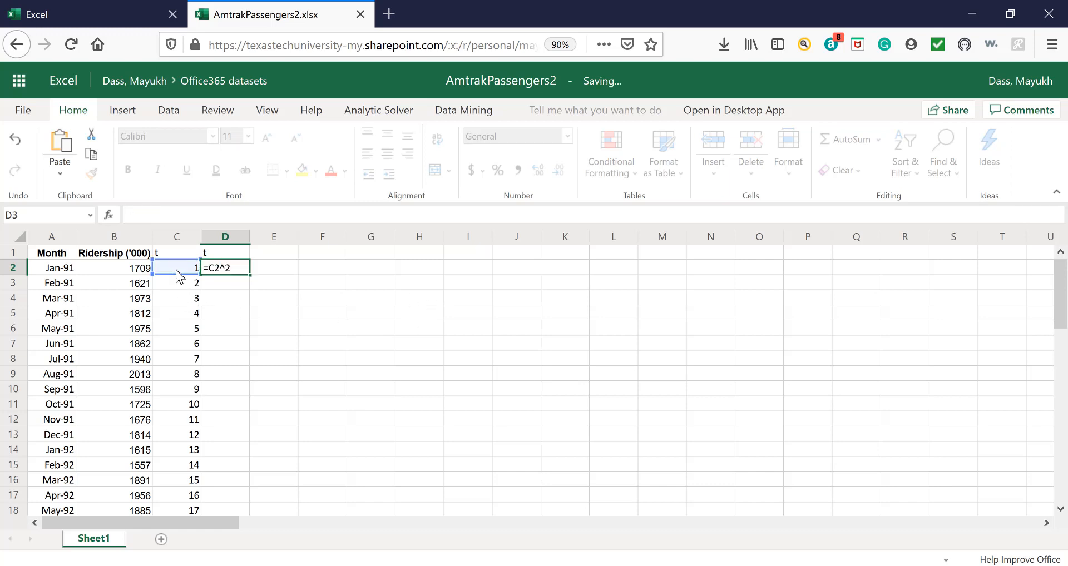
key(Return)
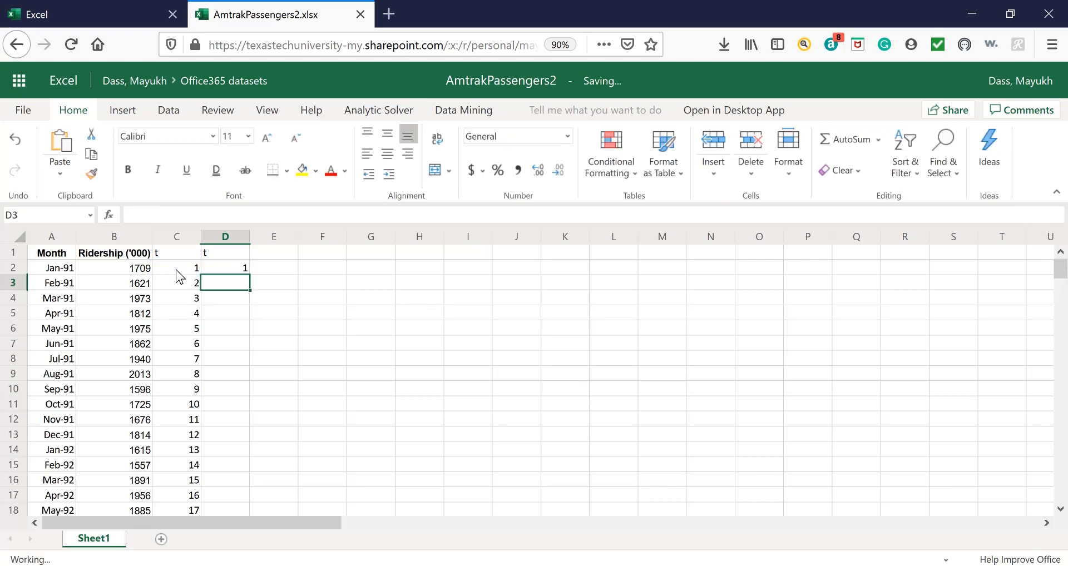
click(232, 273)
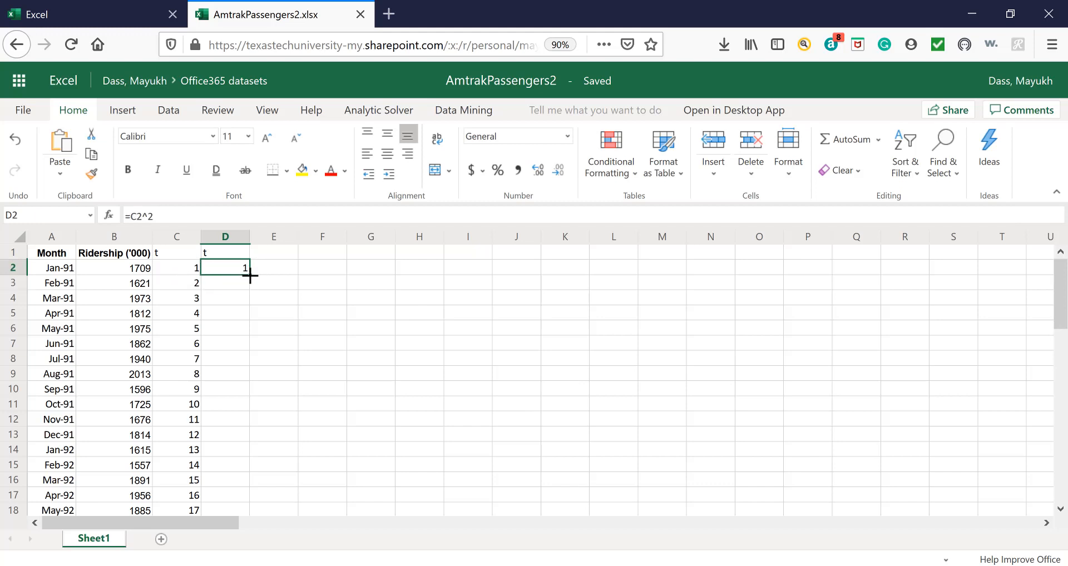
double_click(249, 275)
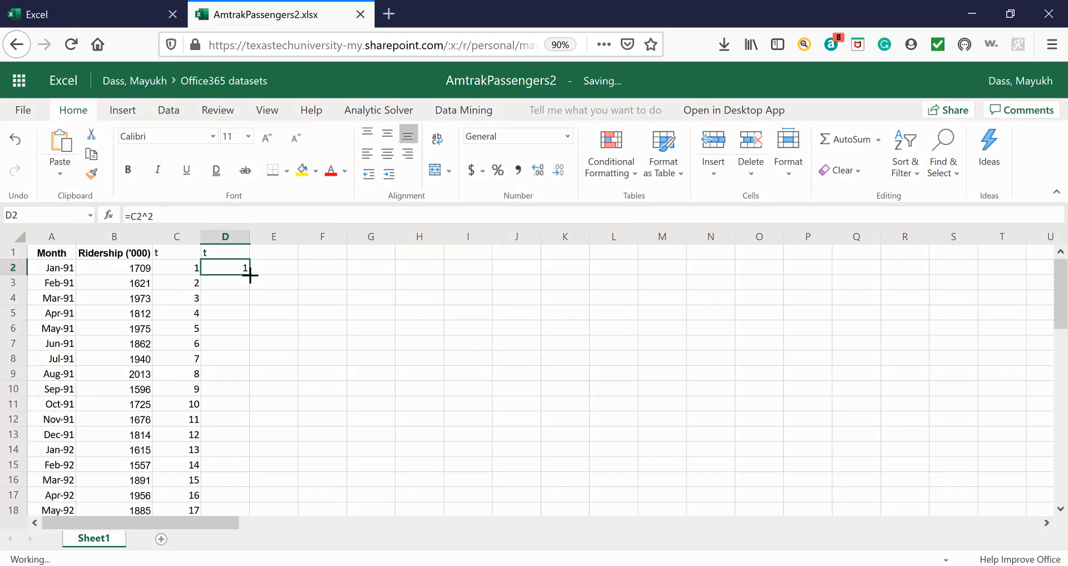
Enter the header "Month_dummy" in cell E1 and fit column E's width to it.
click(276, 252)
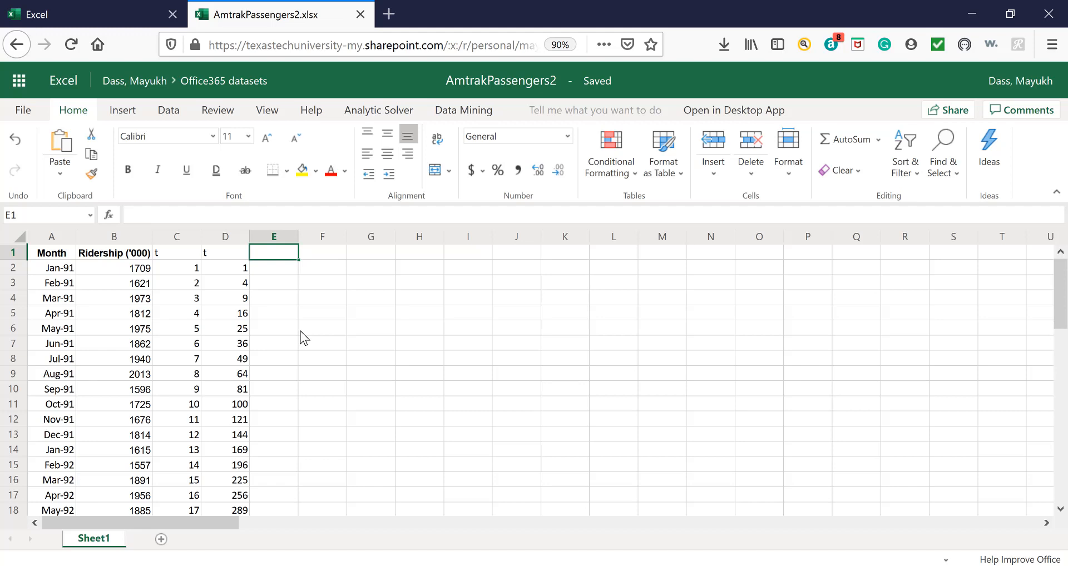
text(Mp)
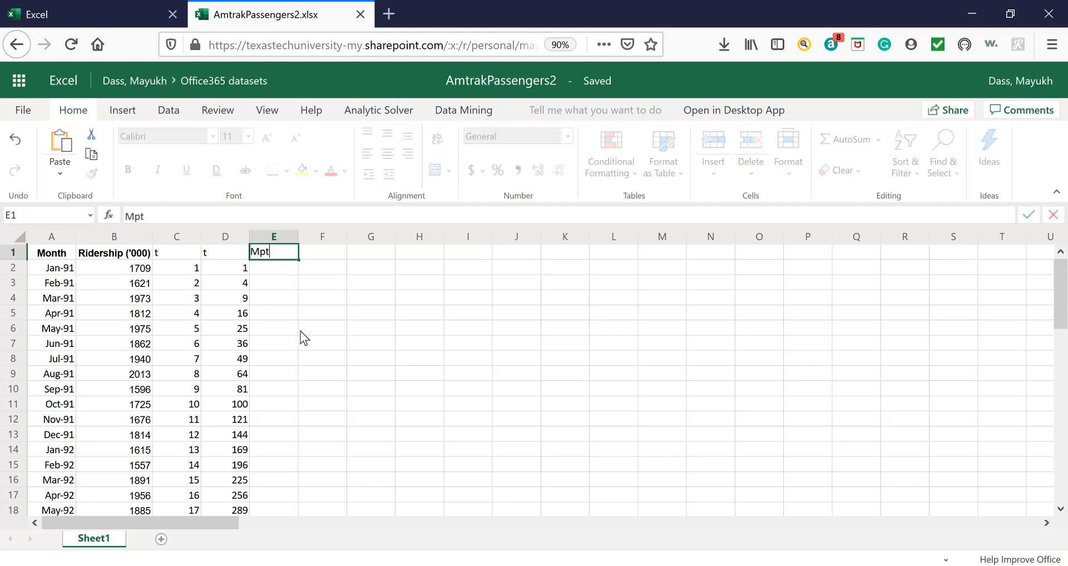
key(BackSpace)
text(onth_dummy)
double_click(298, 238)
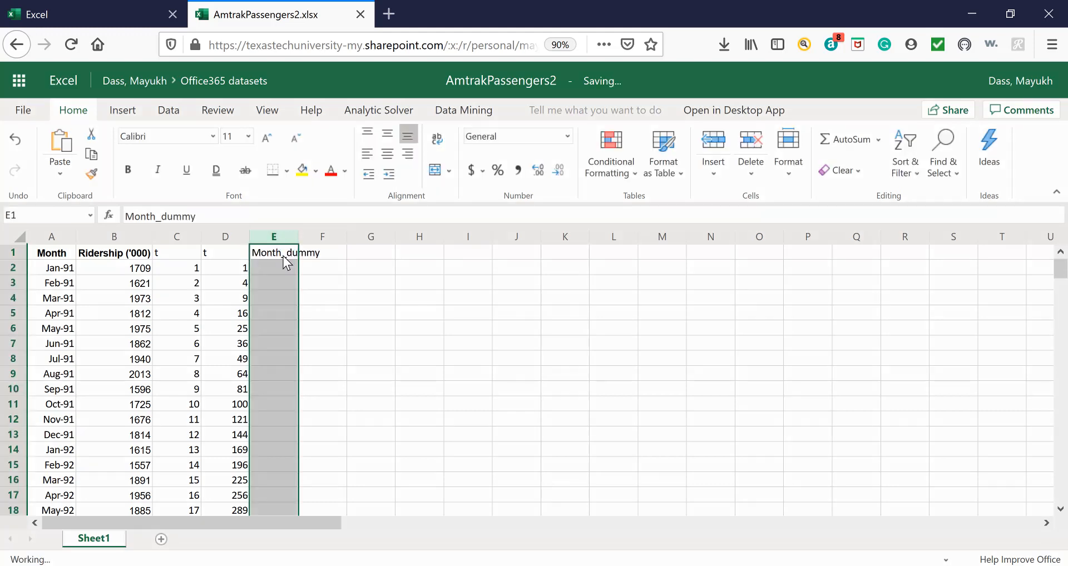
Enter the month labels Jan, Feb, Mar and Apr in cells E2 to E5.
click(286, 267)
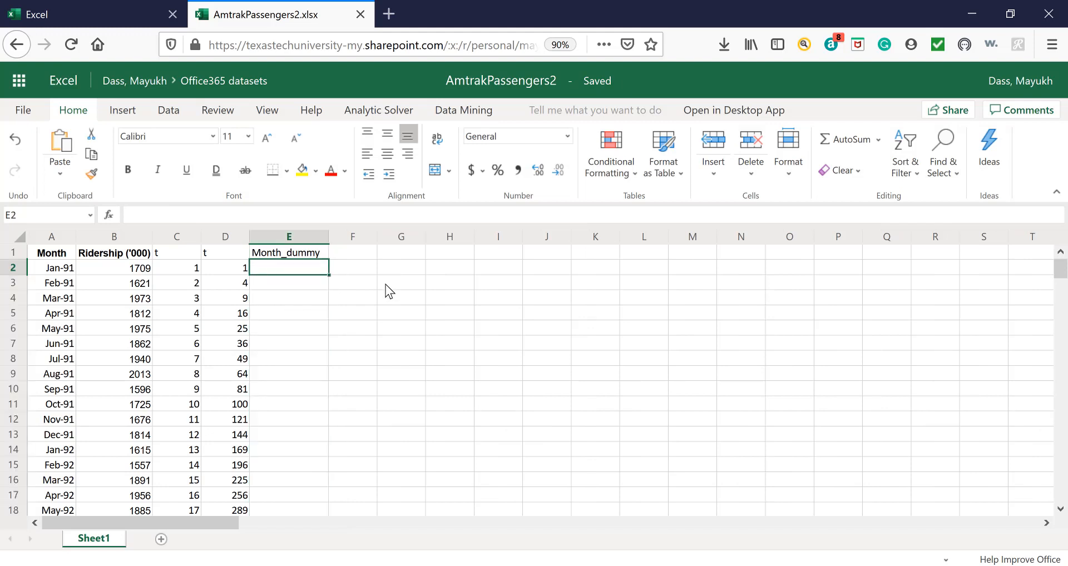
text(Jan)
key(Return)
text(Fe)
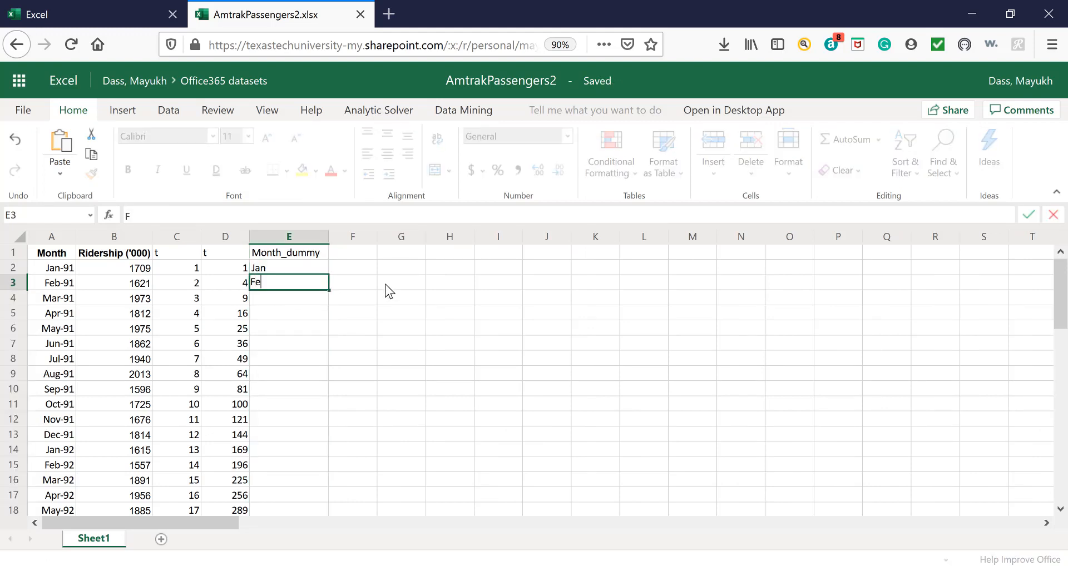
key(Return)
key(Up)
text(Feb)
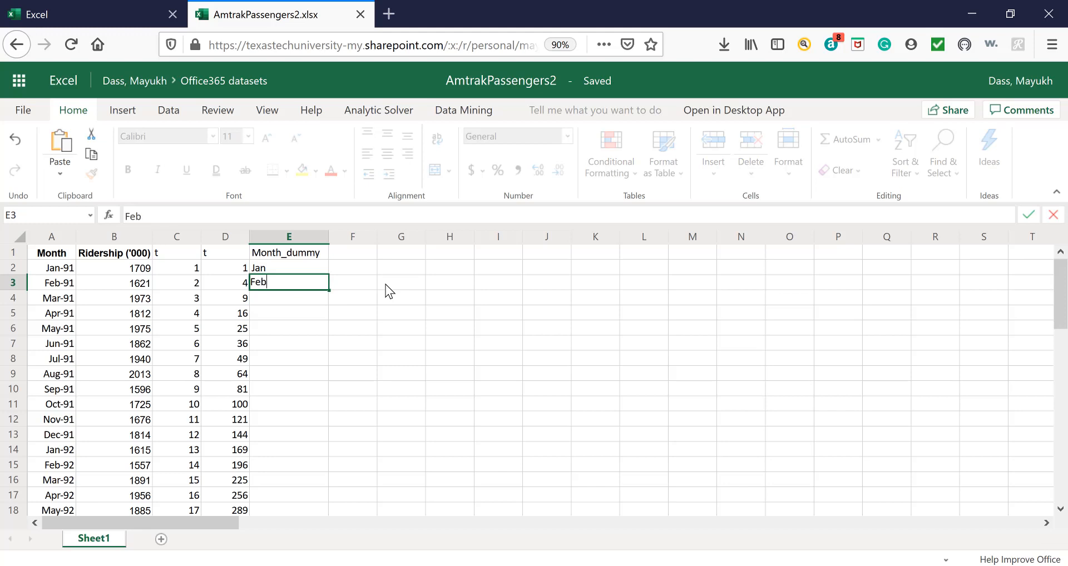
key(Return)
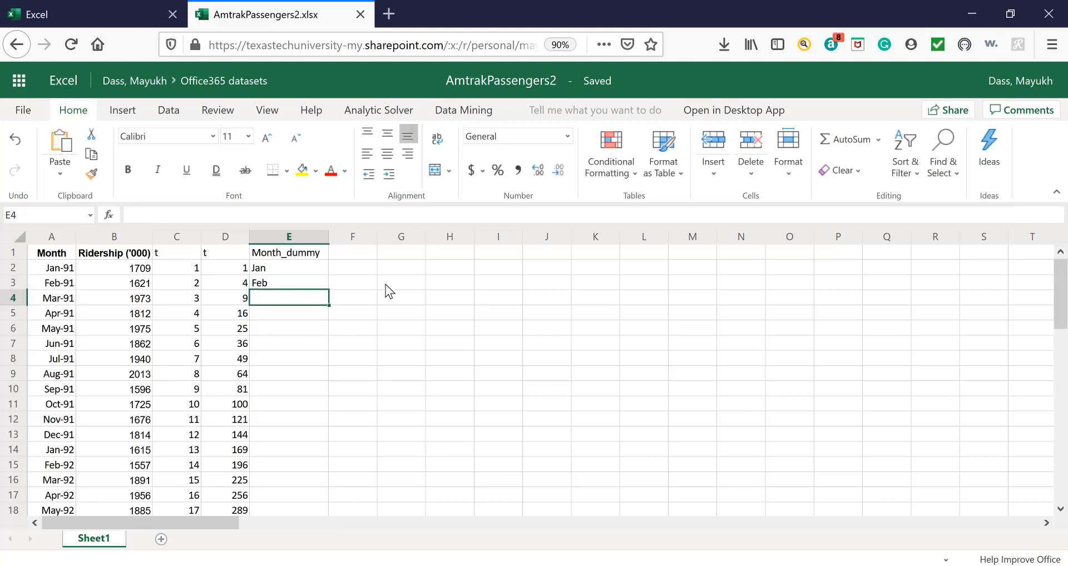
text(Mar)
key(Return)
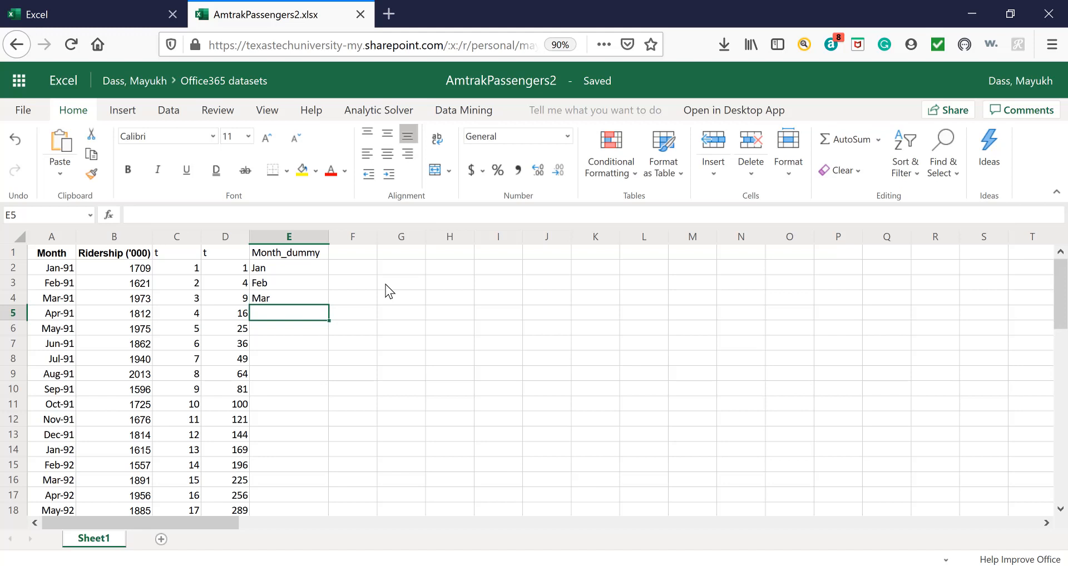
text(Apr)
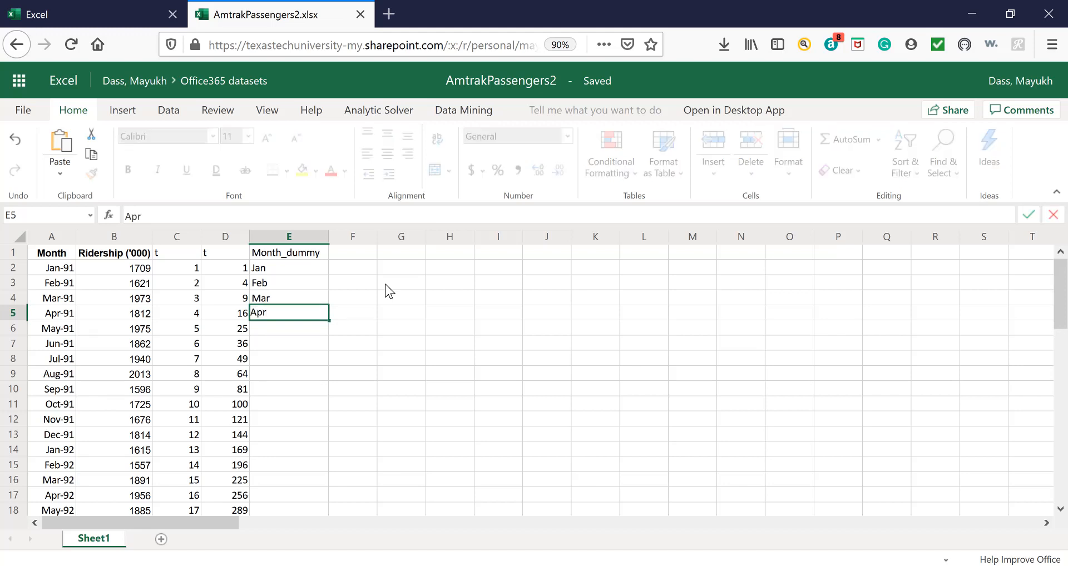
key(Return)
Enter the month labels Jun, Jul and Aug in cells E6 to E8.
text(May)
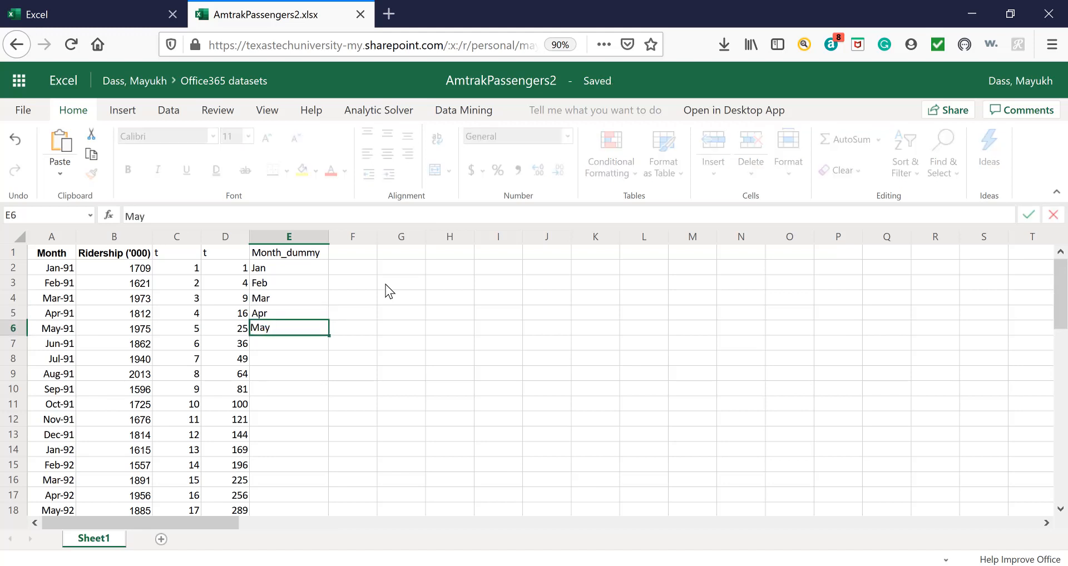
key(BackSpace)
key(BackSpace)
key(BackSpace)
text(Jun)
key(Return)
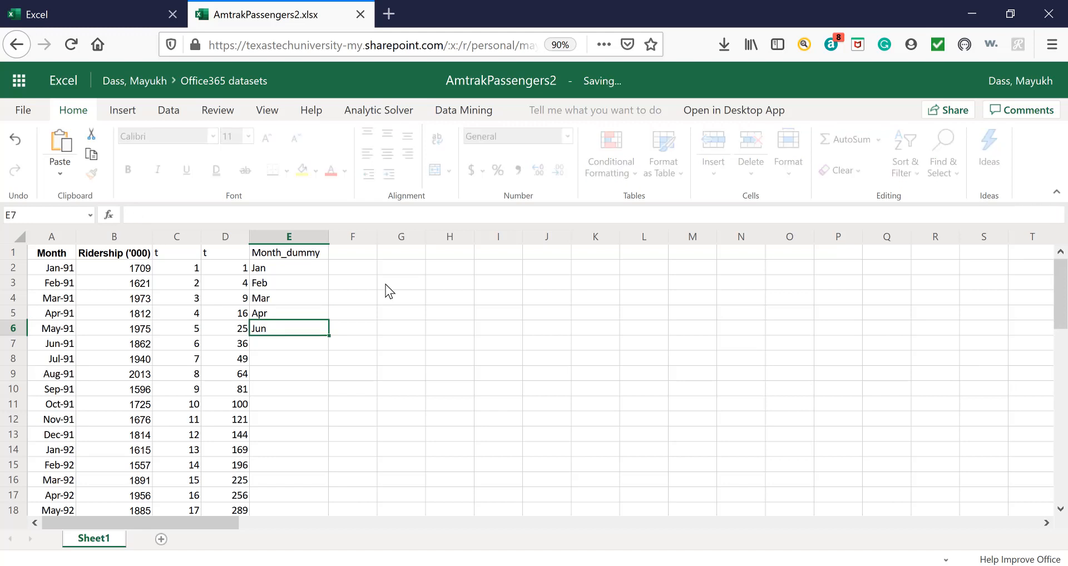
text(Jul)
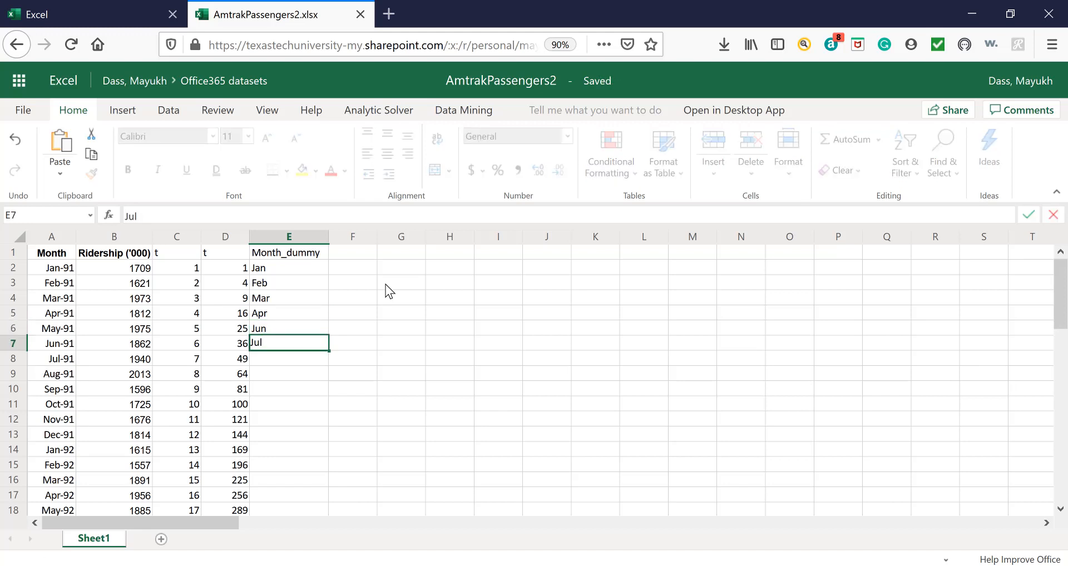
key(Return)
text(Aug)
key(BackSpace)
text(g)
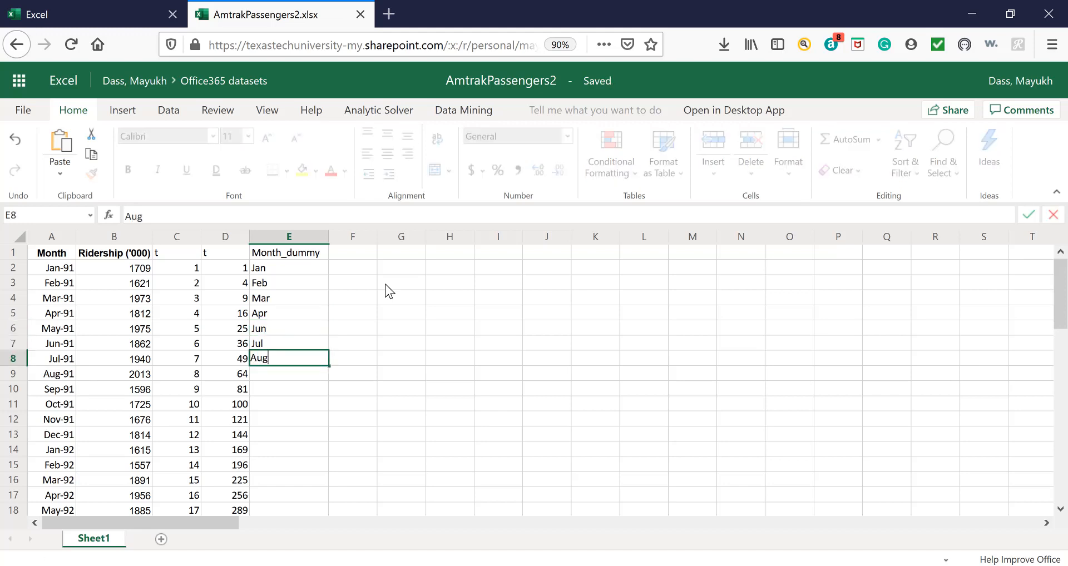
key(Return)
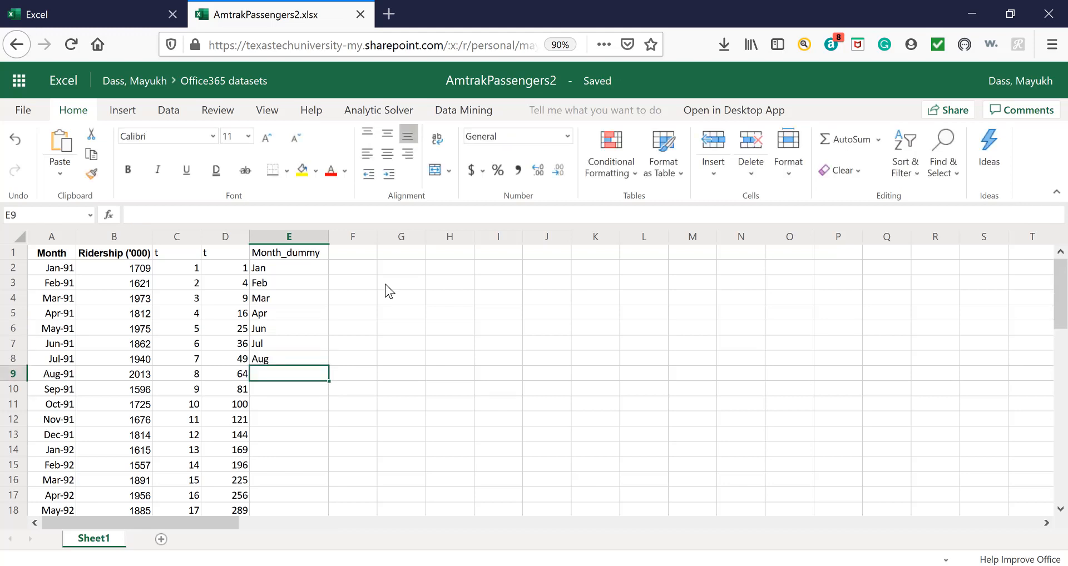
Enter the month labels Sept, Oct, Nov and Dec in cells E9 to E12.
text(Sept)
key(Return)
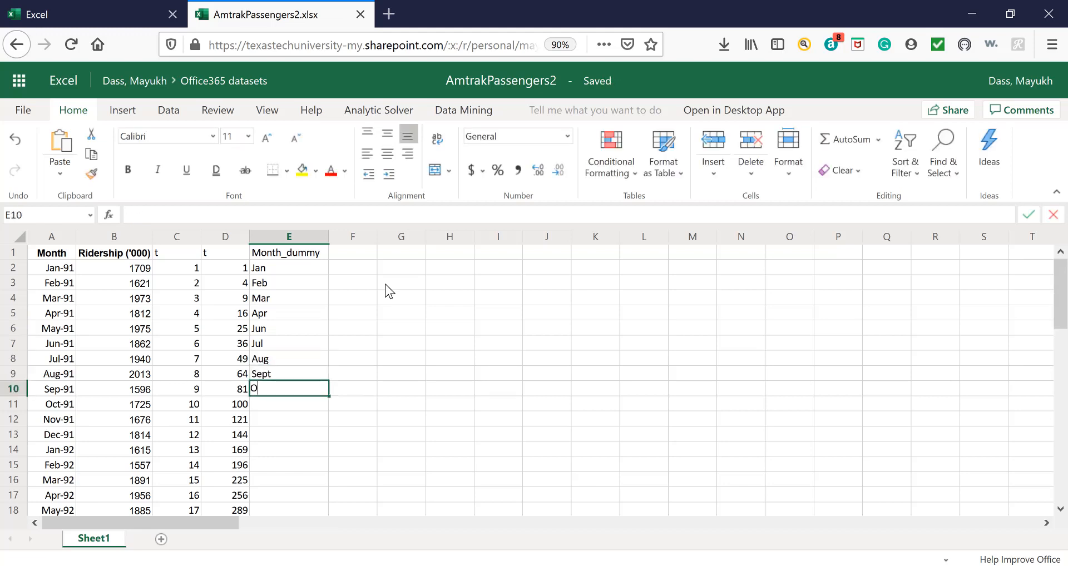
text(Oct)
key(Return)
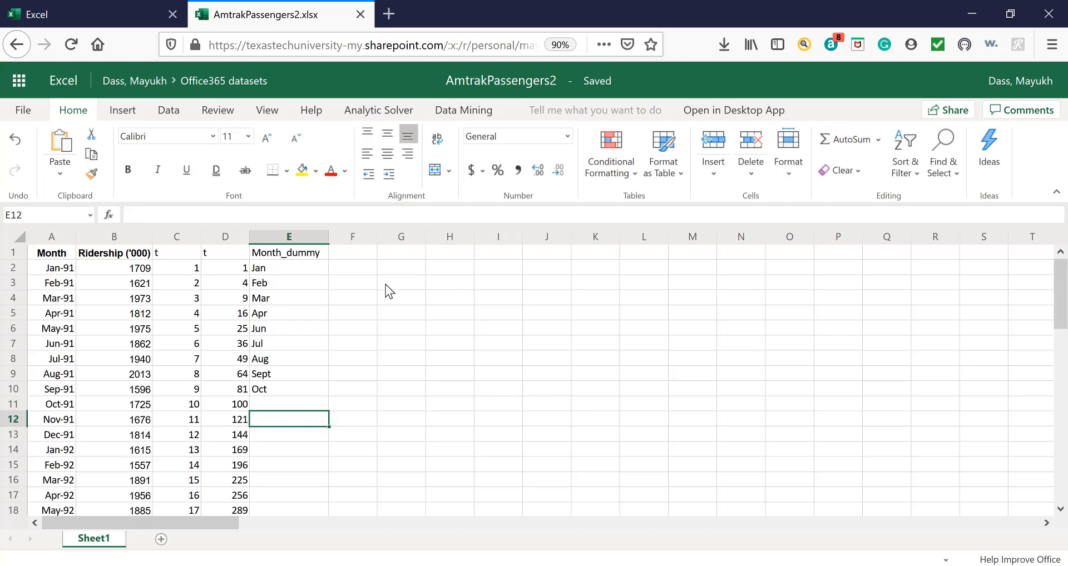
text(Nov)
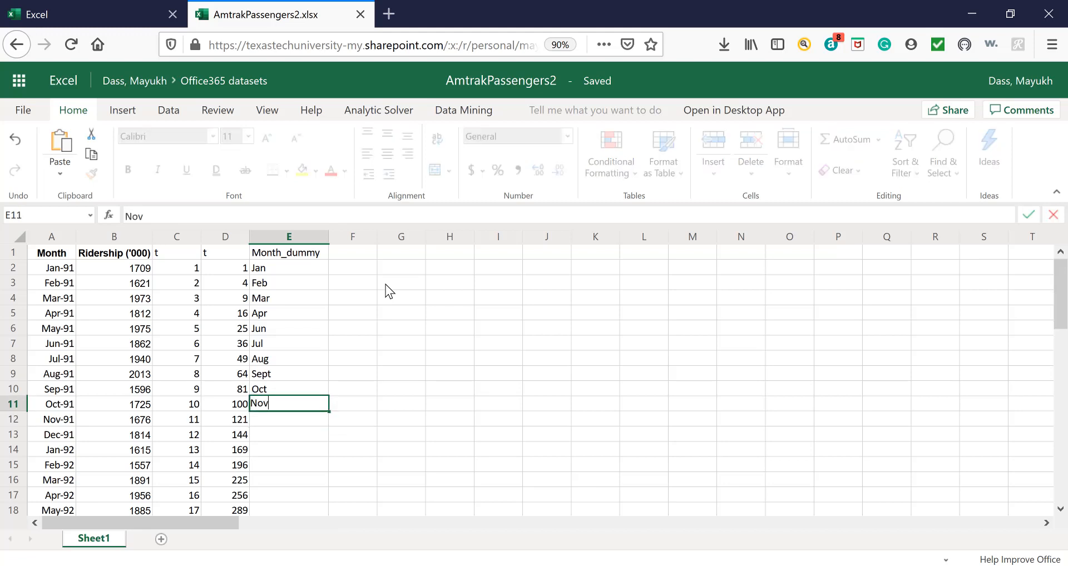
key(Return)
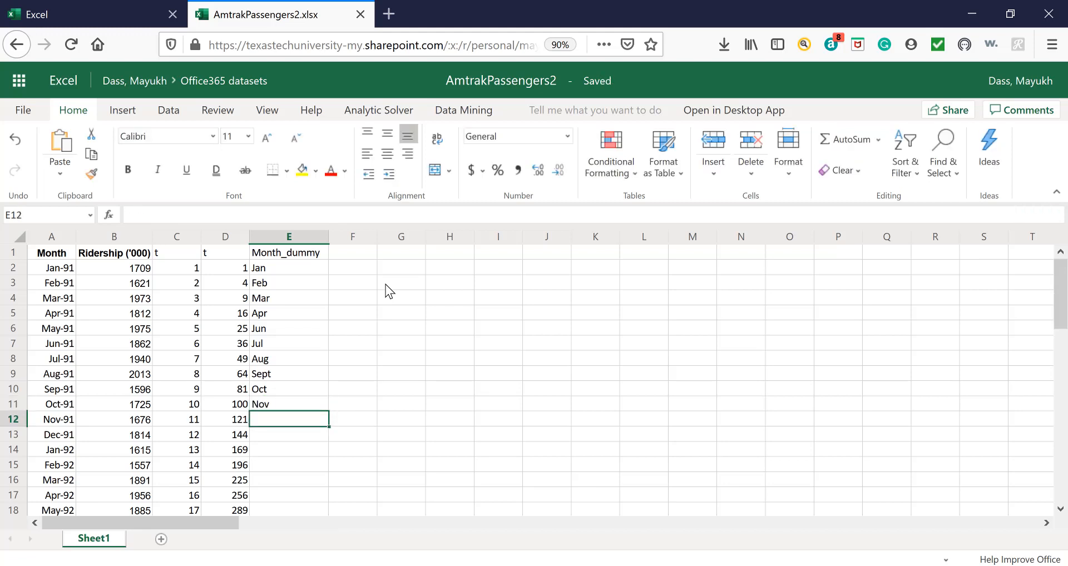
text(Dec)
key(Return)
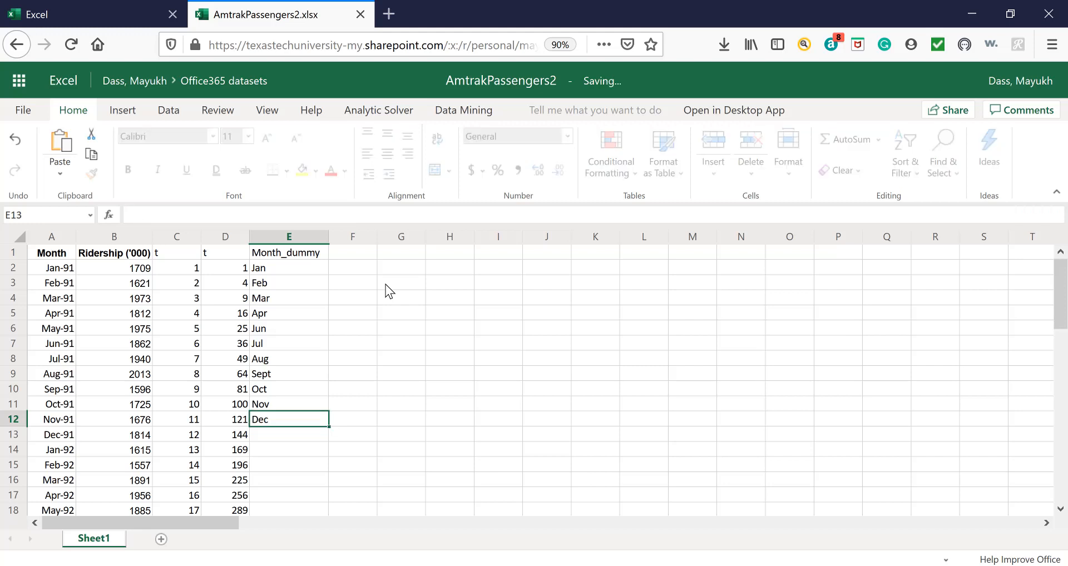
Fill the month labels in E2:E12 down the rest of the Month_dummy column and check the filled rows against the dates.
drag(304, 272, 301, 421)
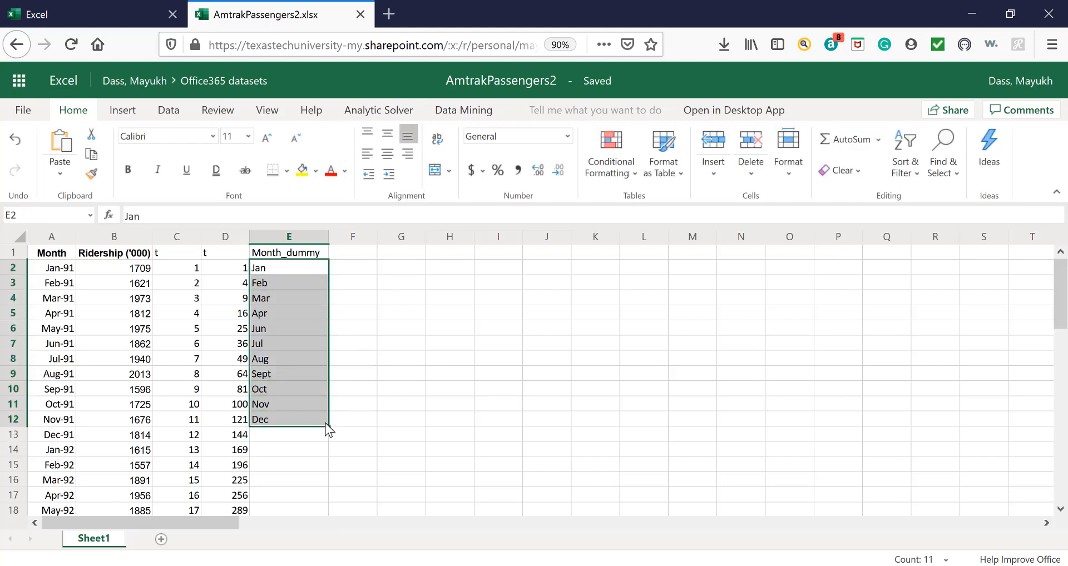
double_click(328, 427)
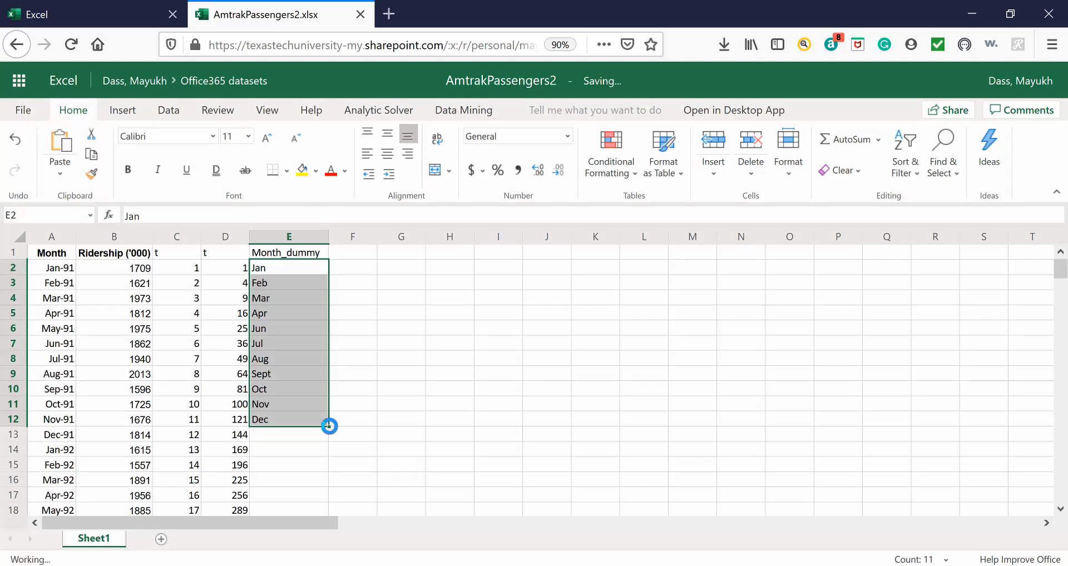
scroll(330, 426, down, 2)
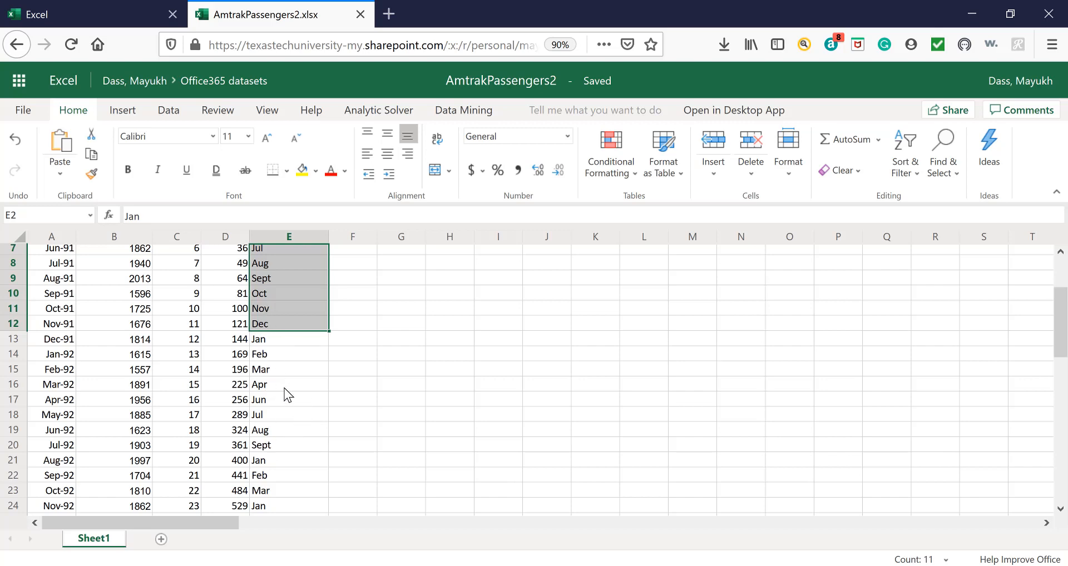
scroll(334, 381, up, 2)
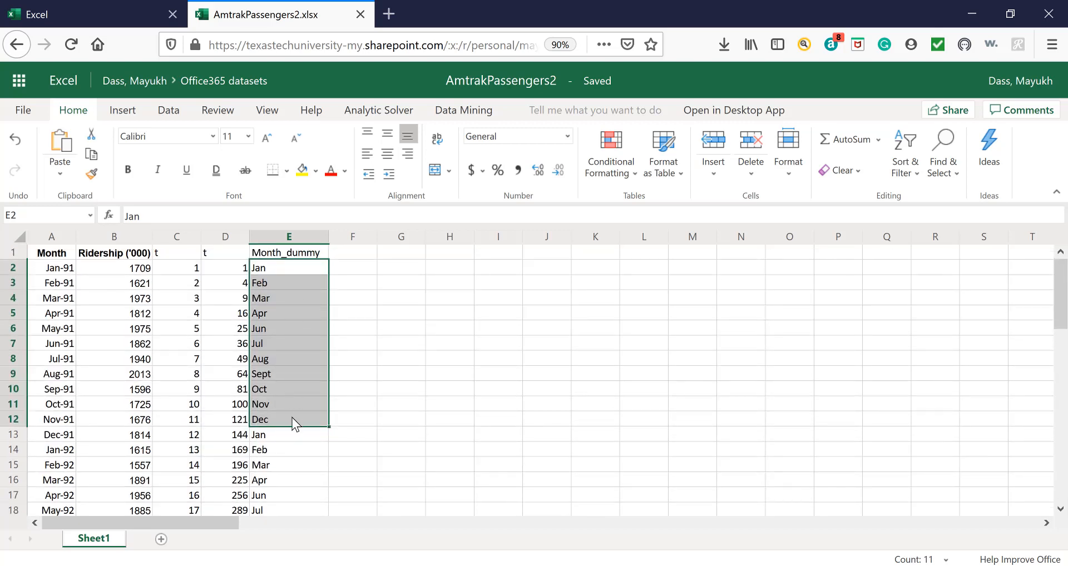
scroll(305, 451, down, 2)
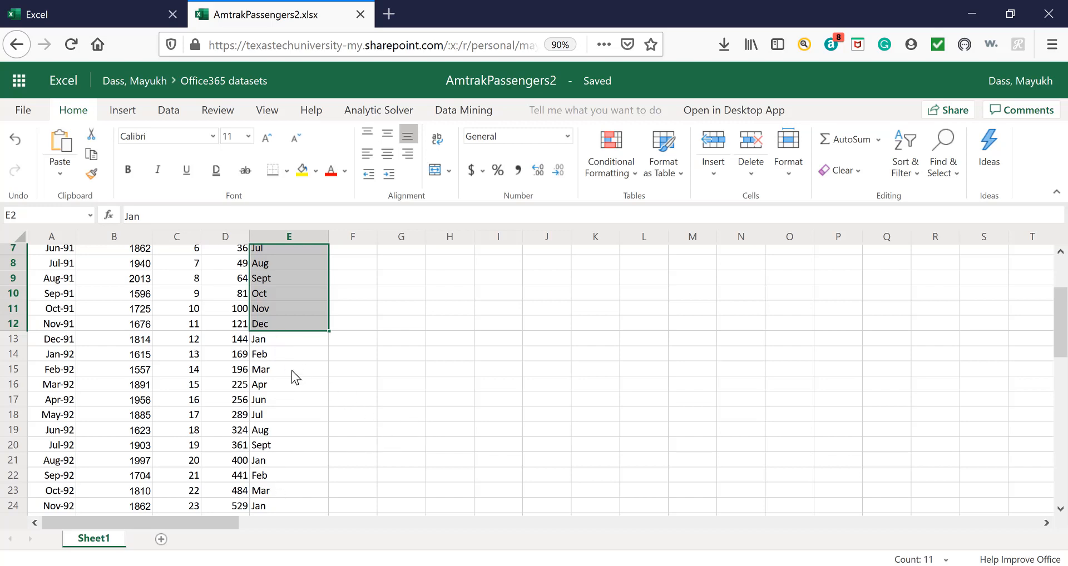
scroll(291, 370, up, 2)
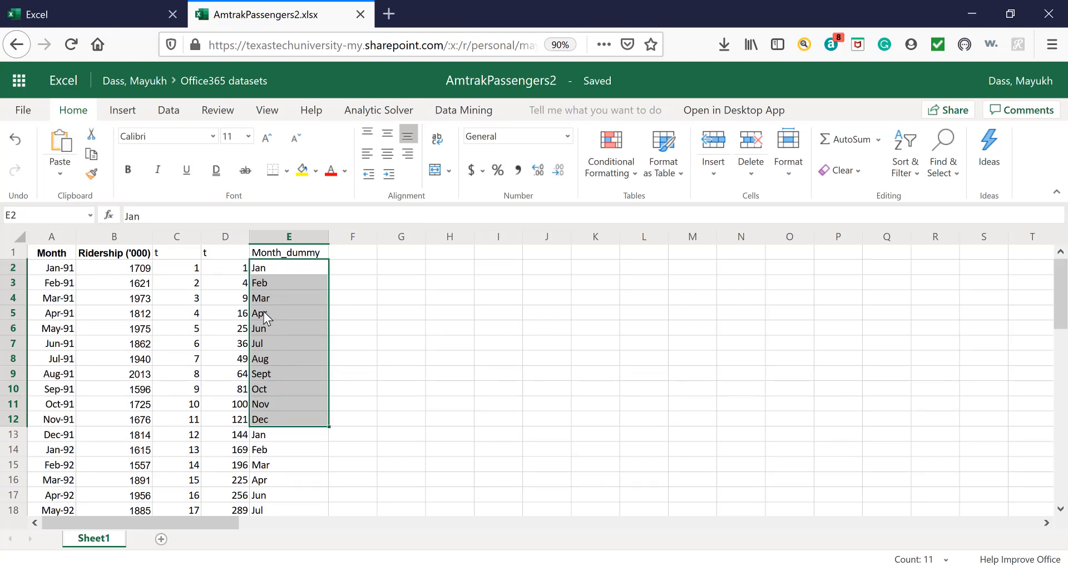
Replace the month label in cell E6 with May.
click(265, 327)
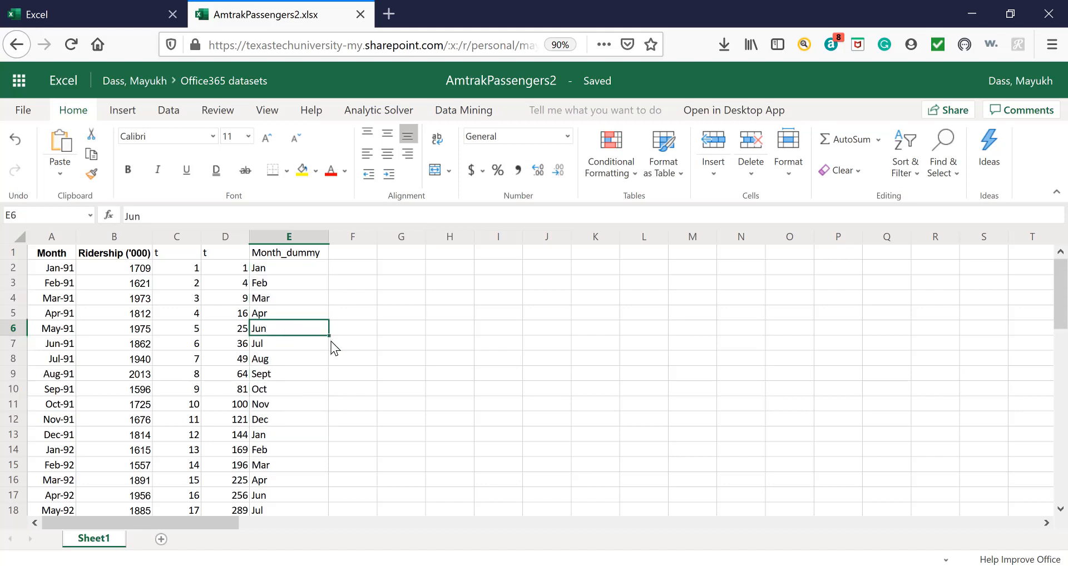
text(May)
key(Return)
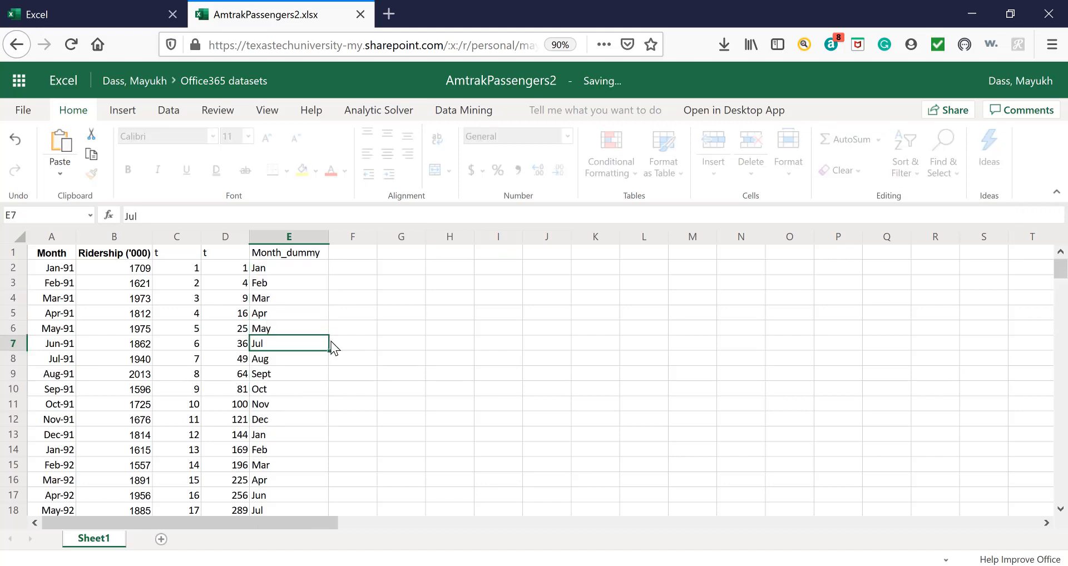
Replace the month labels in cells E7 to E9 with Jun, Jul and Aug.
text(Jun)
key(Return)
text(Ju)
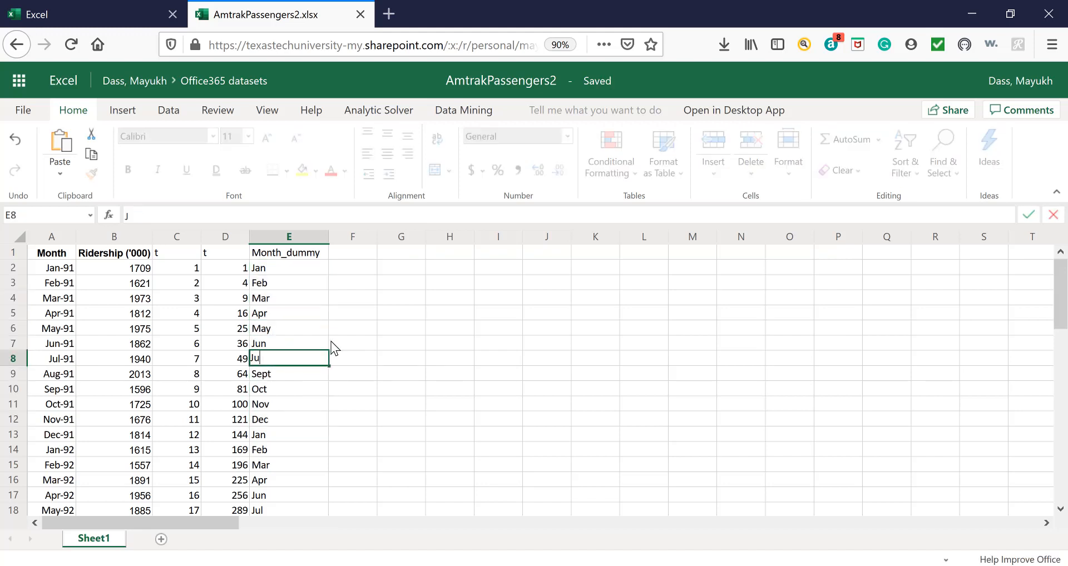
text(l)
key(Return)
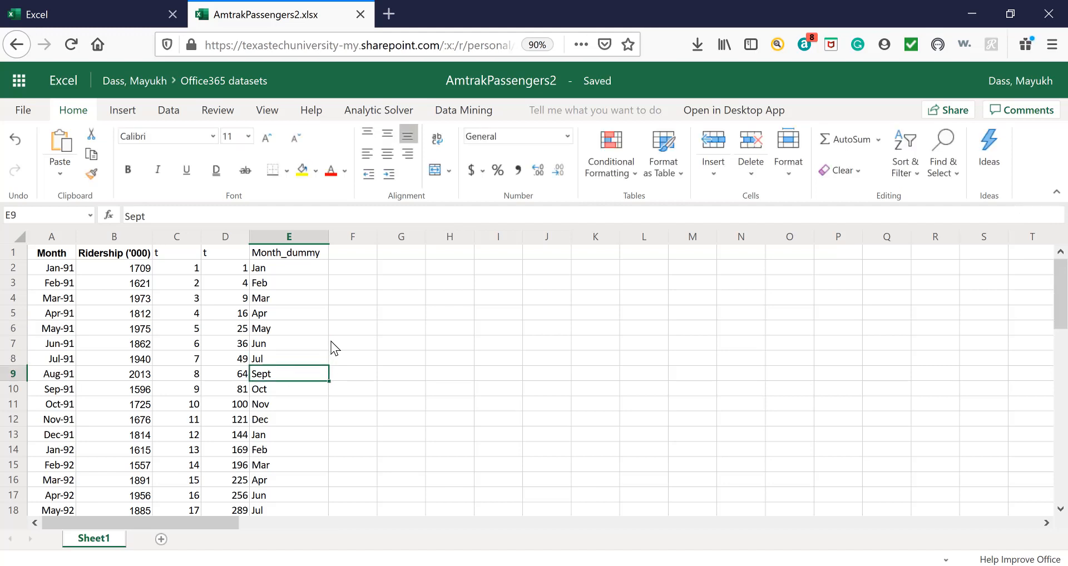
text(Aug)
key(Return)
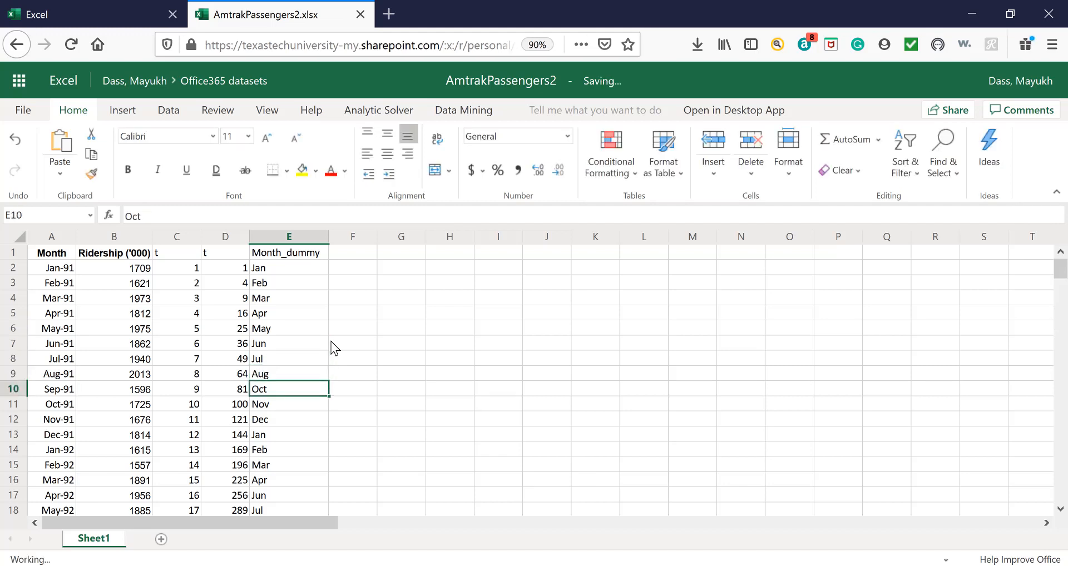
Replace the month labels in cells E10 to E13 with Sept, Oct, Nov and Dec.
text(Sept)
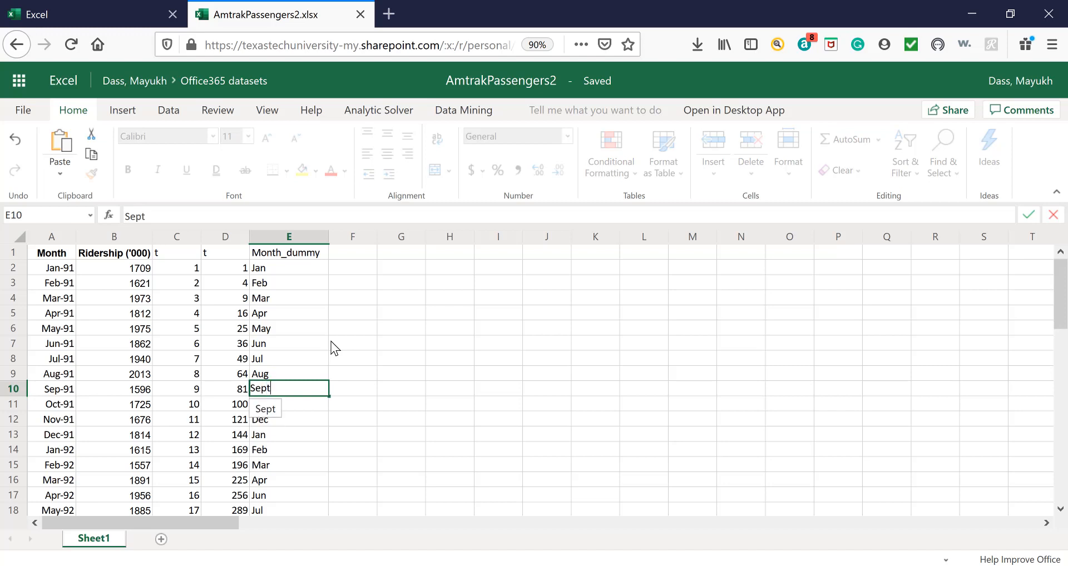
key(Return)
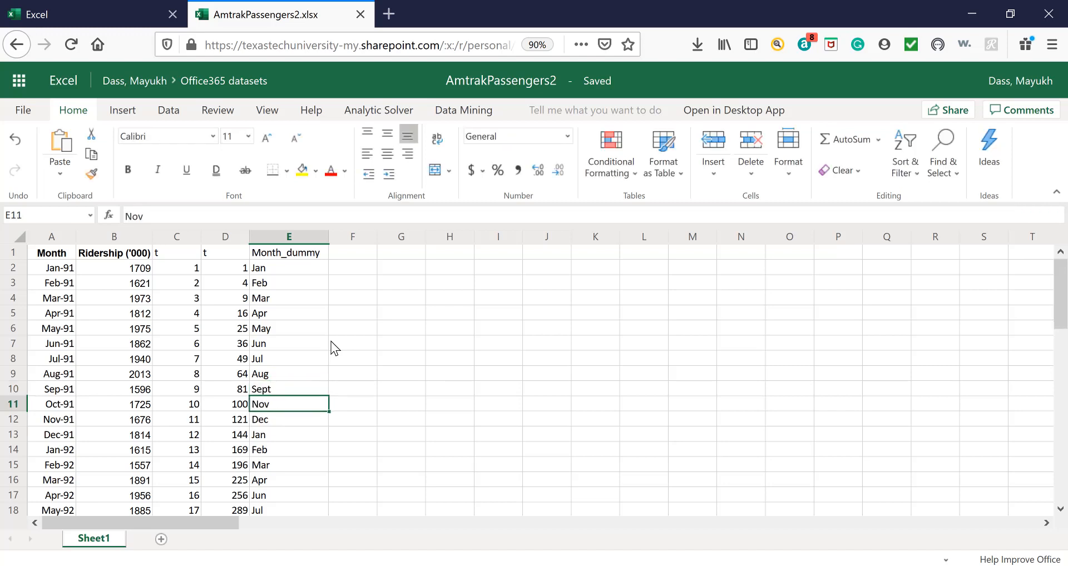
text(Oct)
key(Return)
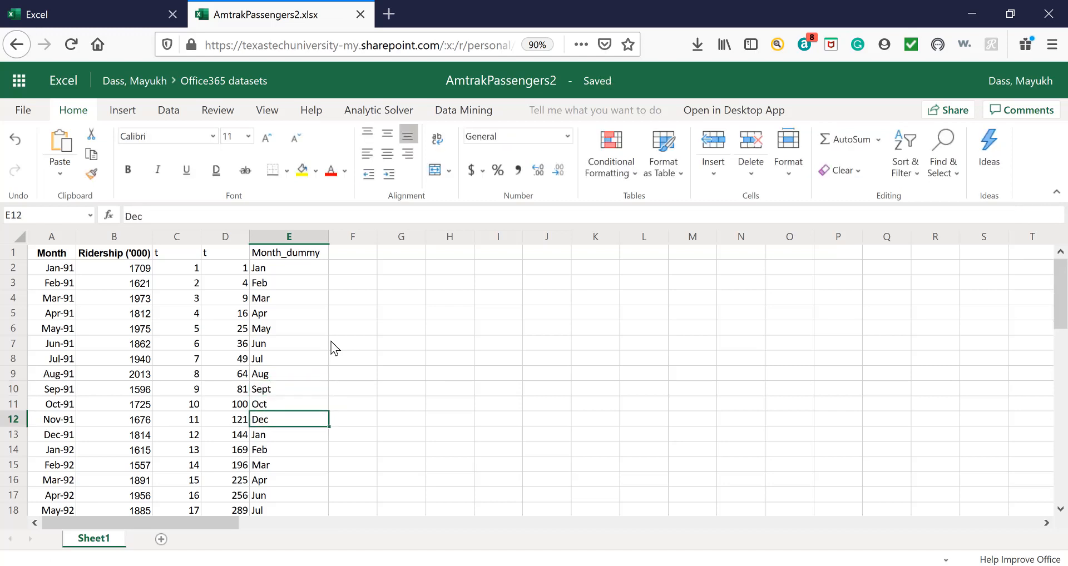
text(Nov)
key(Return)
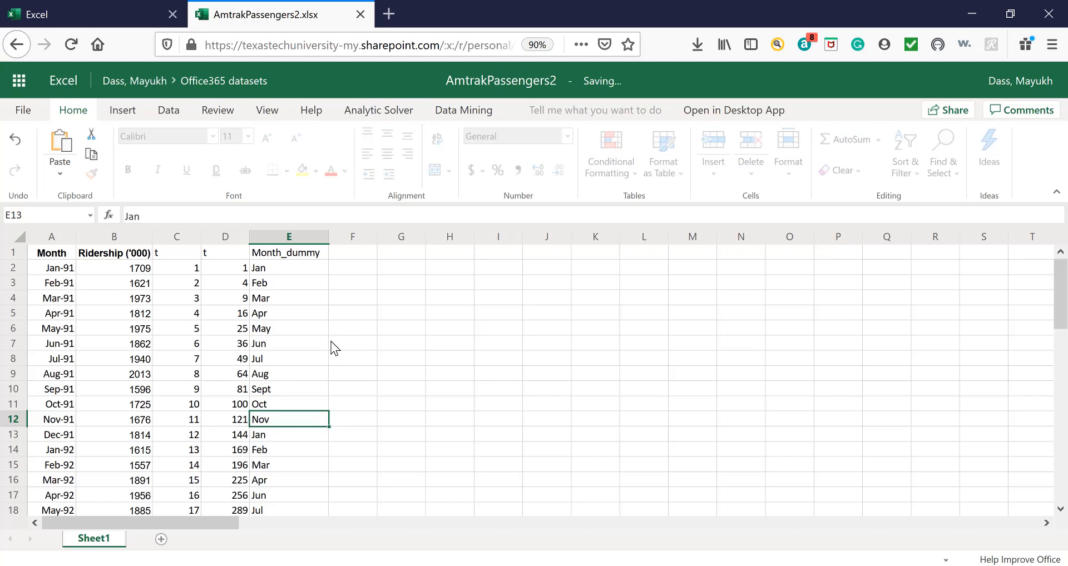
text(Dec)
key(Return)
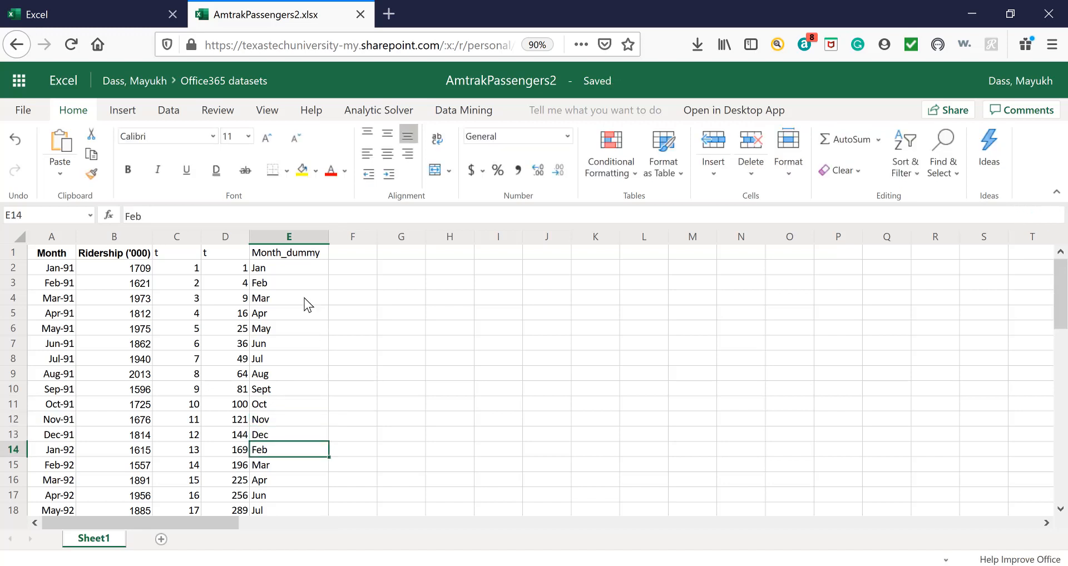
Try to fill the twelve month labels in E2:E13 down the rest of the Month_dummy column.
drag(308, 272, 302, 426)
key(ctrl+c)
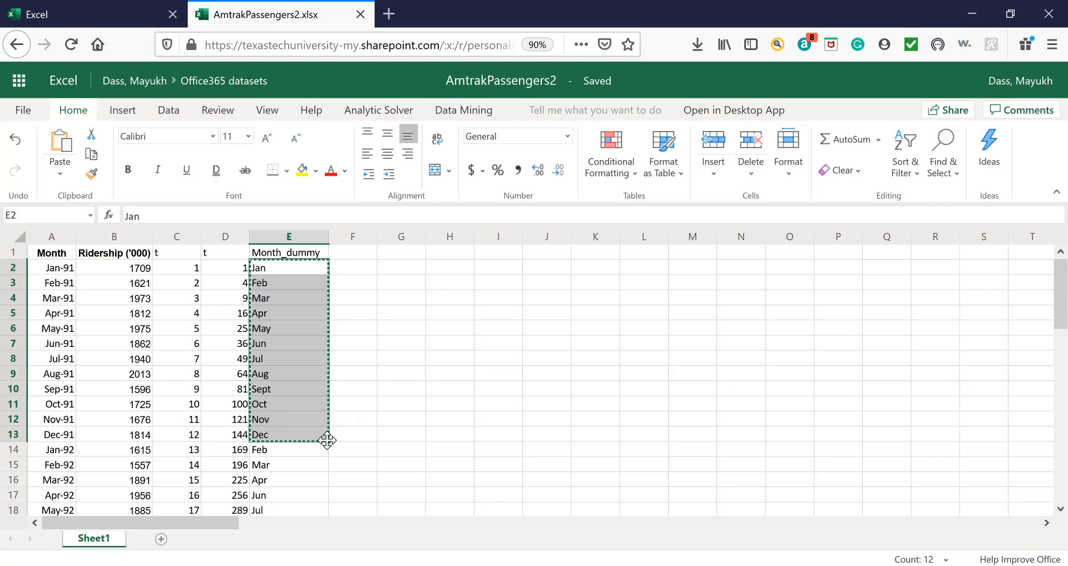
double_click(329, 442)
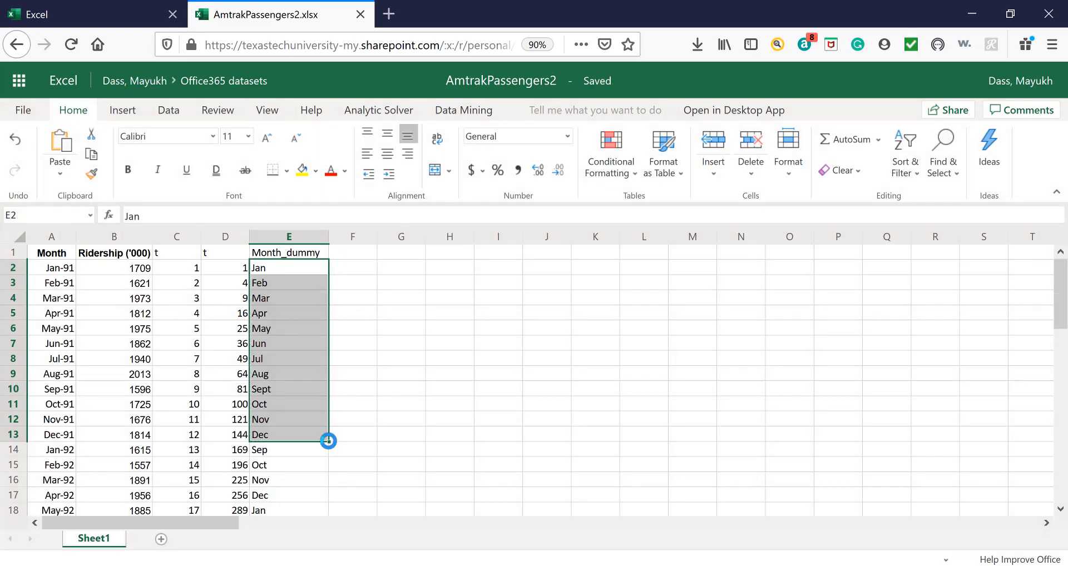
Copy the month labels in E2:E13 and paste them over the 1992 and 1993 rows, starting at E14 and E26.
key(ctrl+c)
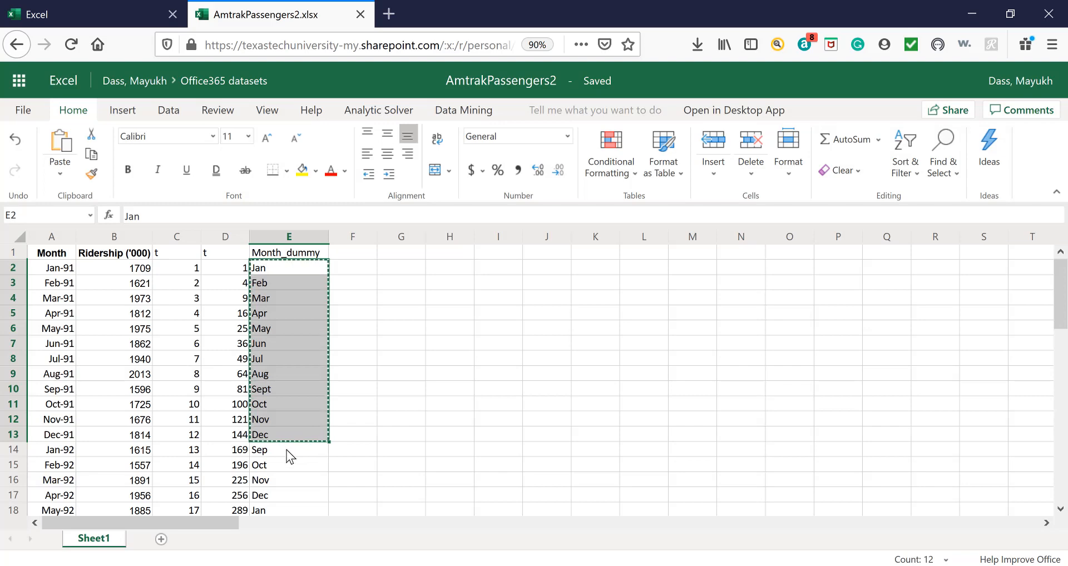
click(285, 449)
key(ctrl+v)
scroll(314, 462, down, 5)
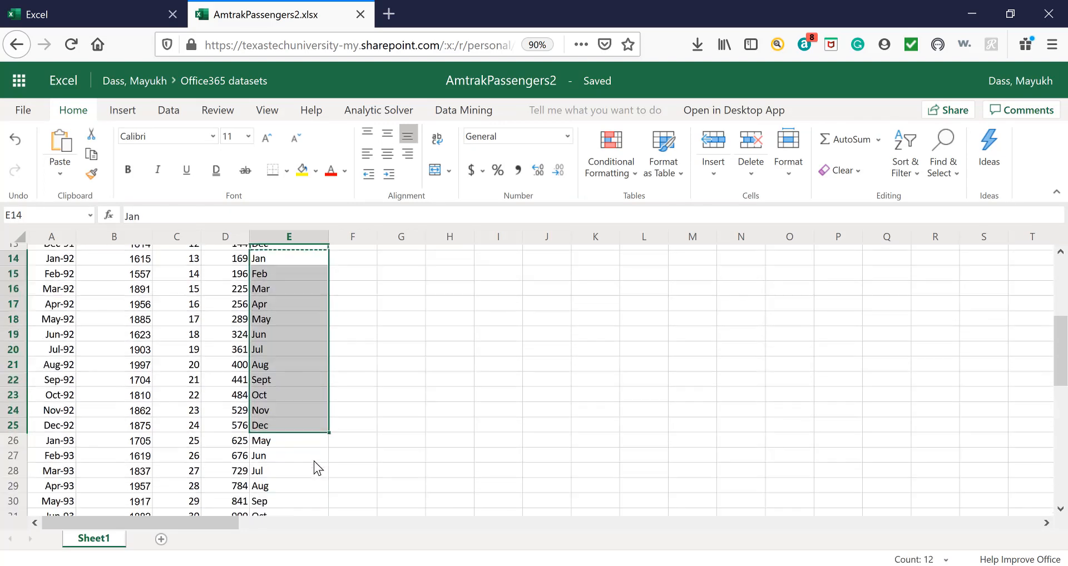
click(288, 441)
key(ctrl+v)
Paste the copied Jan to Dec labels over the 1994 and 1995 rows, starting at E38 and E50.
scroll(339, 460, down, 7)
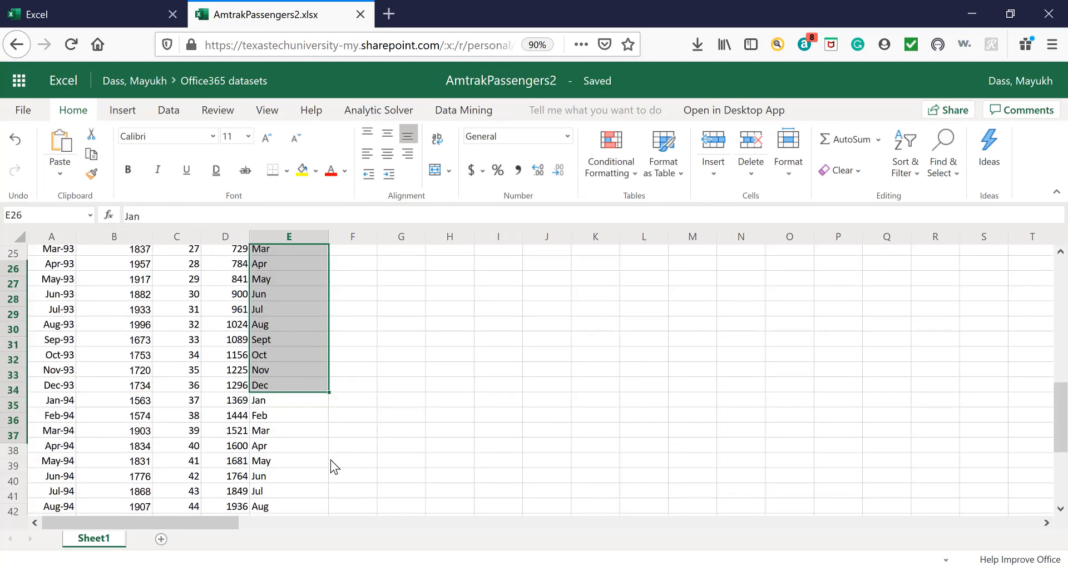
click(292, 338)
key(ctrl+v)
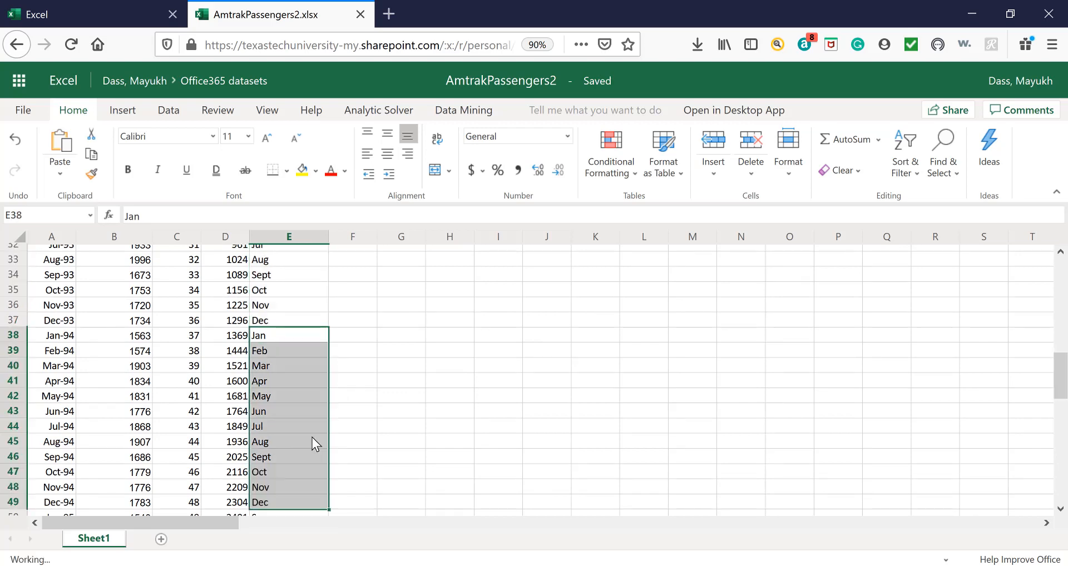
scroll(300, 442, down, 3)
click(282, 422)
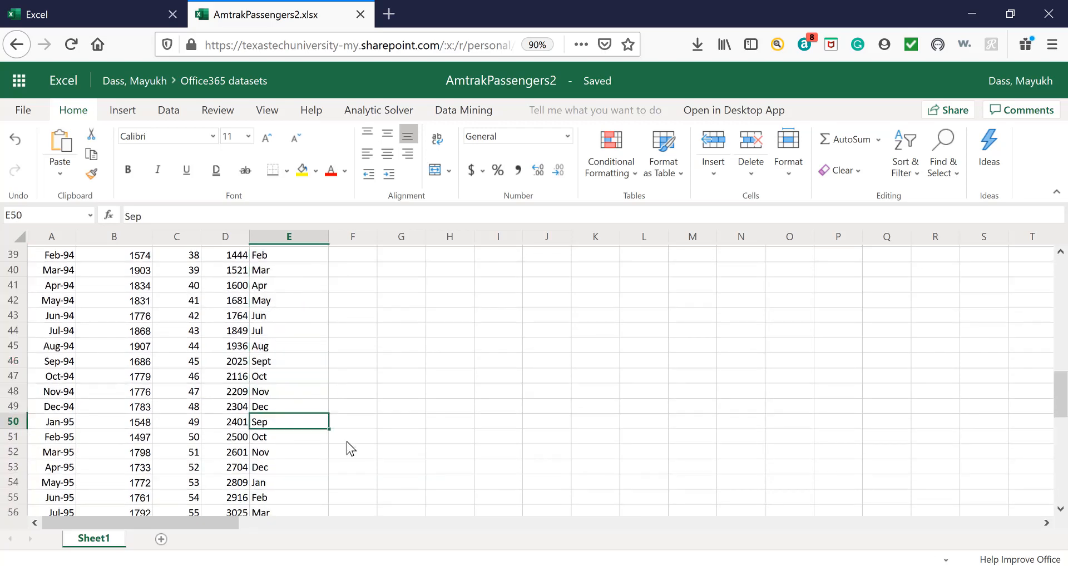
key(ctrl+v)
Paste the copied Jan to Dec labels over the 1996 and 1997 rows, starting at E62 and E74.
scroll(329, 445, down, 4)
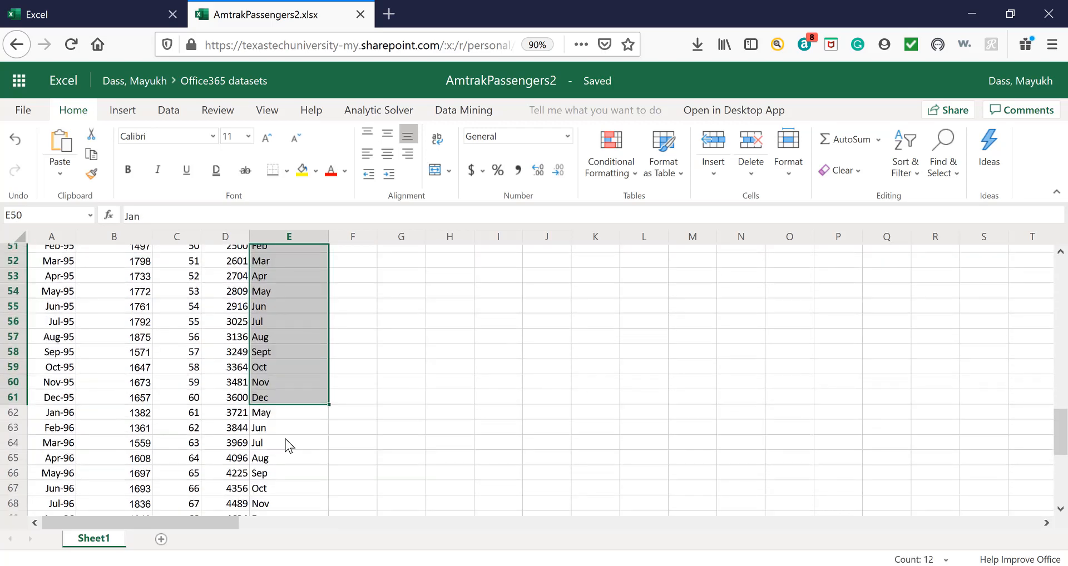
click(279, 416)
key(ctrl+v)
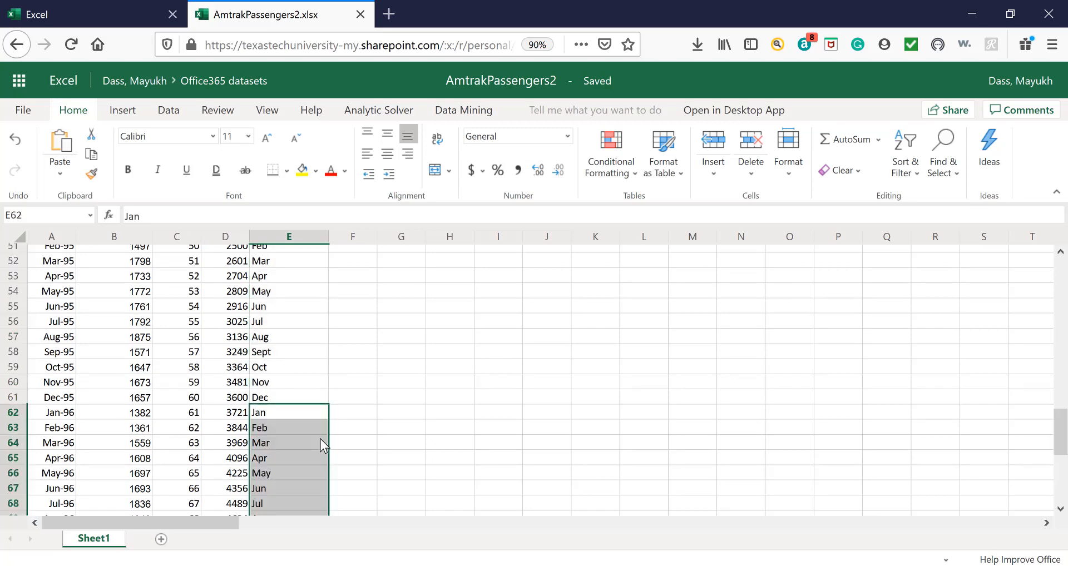
scroll(320, 439, down, 2)
scroll(318, 439, down, 3)
click(276, 406)
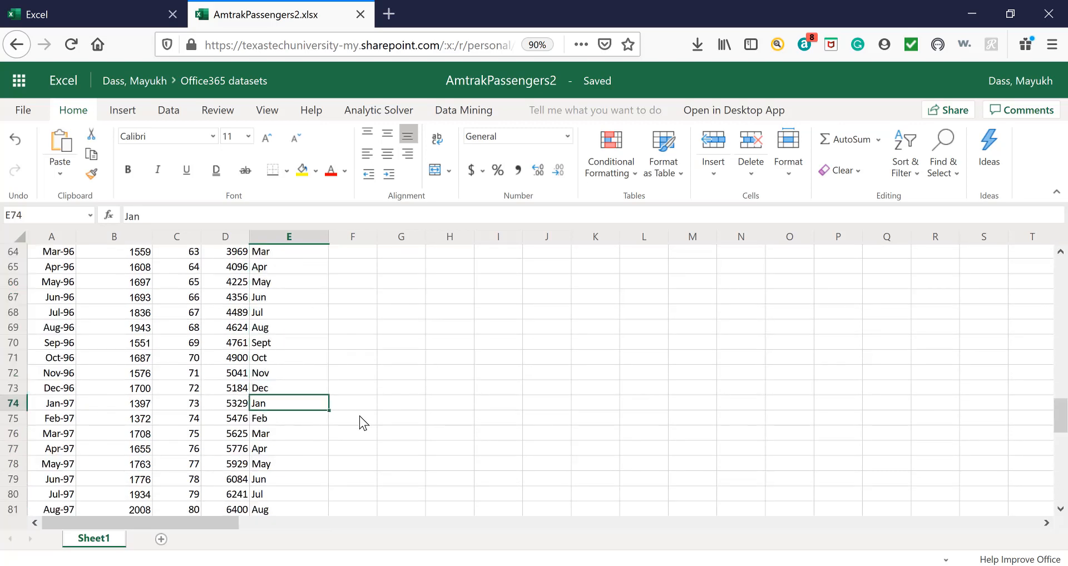
key(ctrl+v)
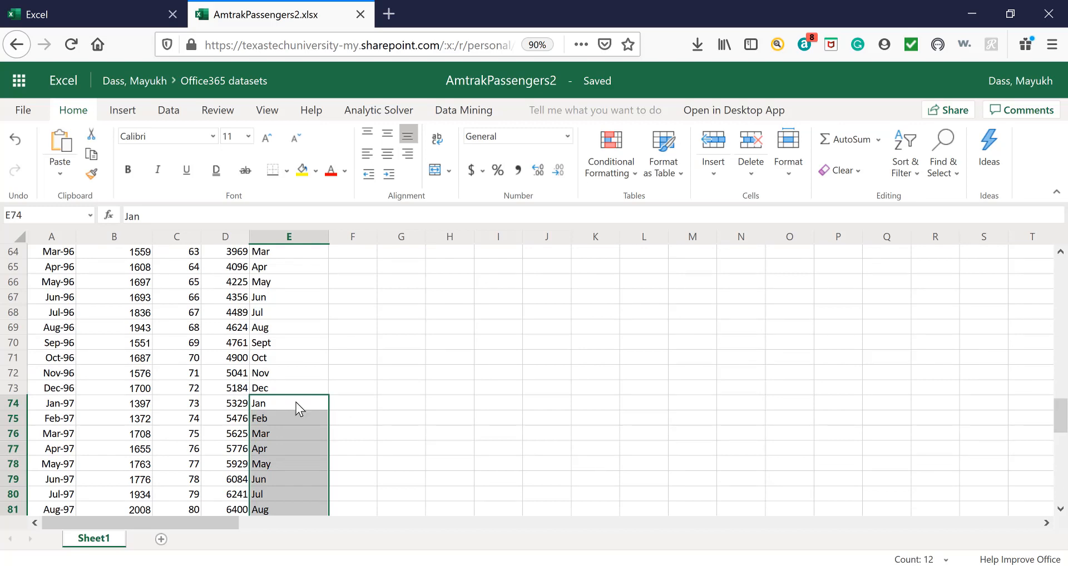
Paste the copied Jan to Dec labels over the 1998 and 1999 rows, starting at E86 and E98.
scroll(296, 402, down, 2)
scroll(295, 402, down, 3)
click(318, 396)
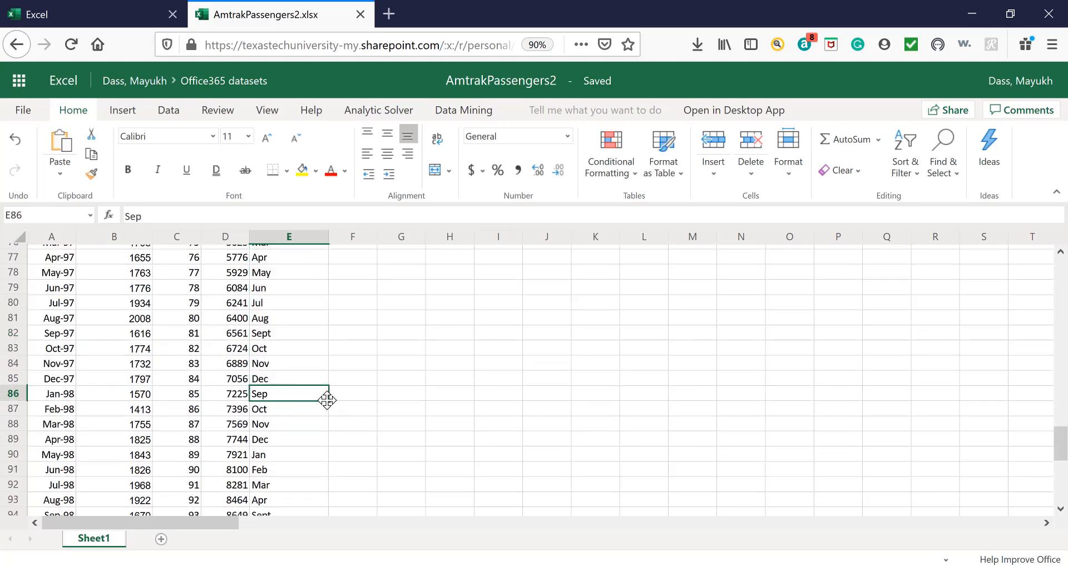
key(ctrl+v)
scroll(278, 437, down, 2)
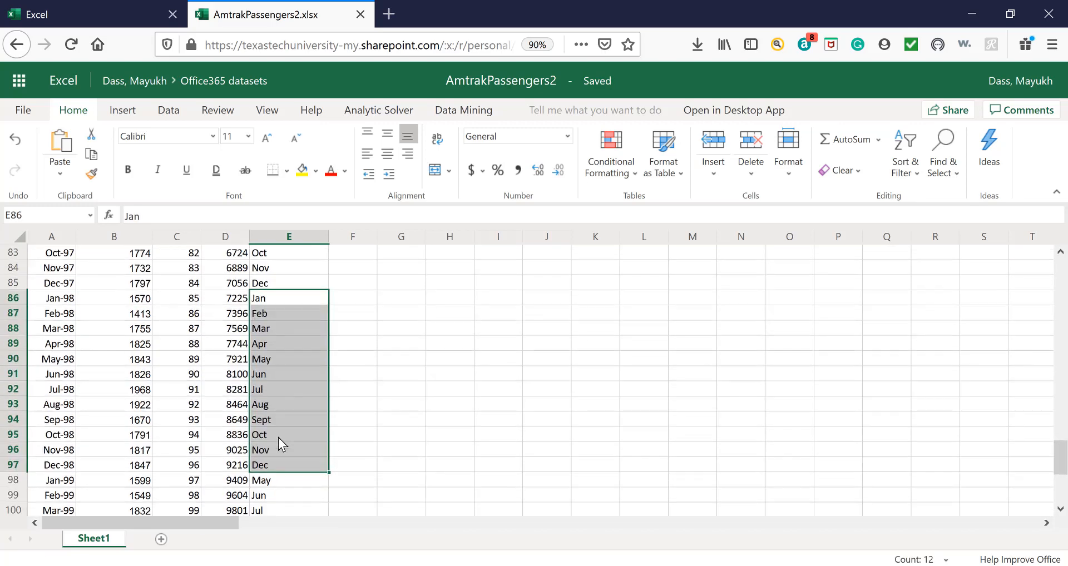
click(267, 480)
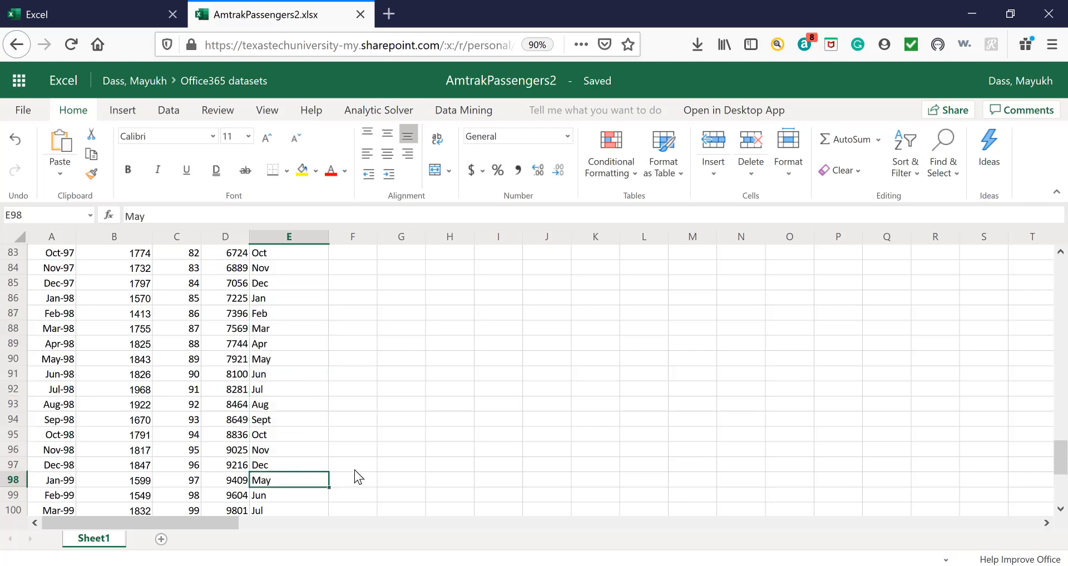
key(ctrl+v)
Paste the copied Jan to Dec labels over the 2000 and 2001 rows, starting at E110 and E122.
scroll(304, 446, down, 6)
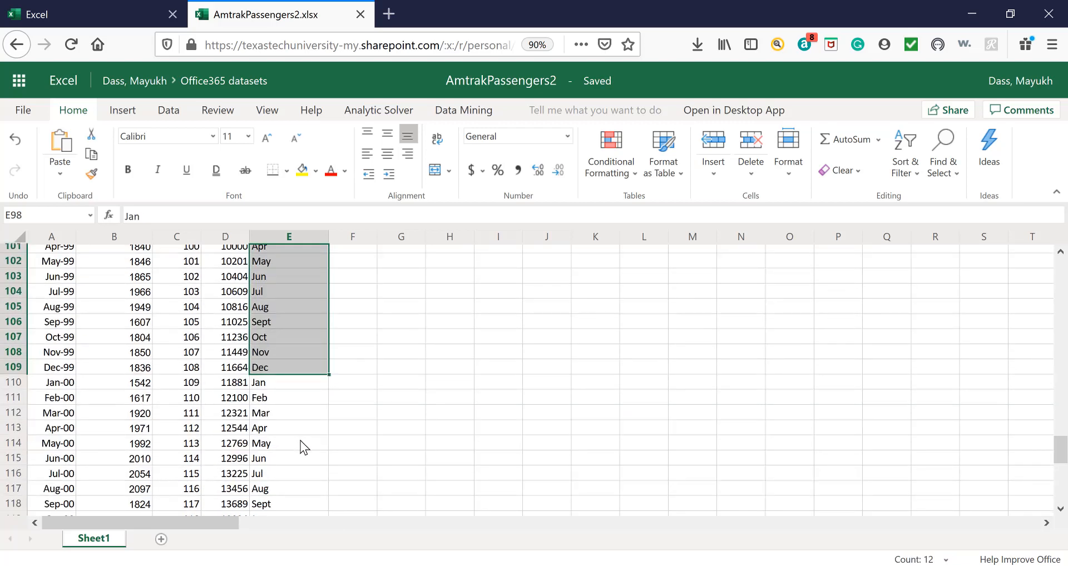
click(285, 383)
key(ctrl+v)
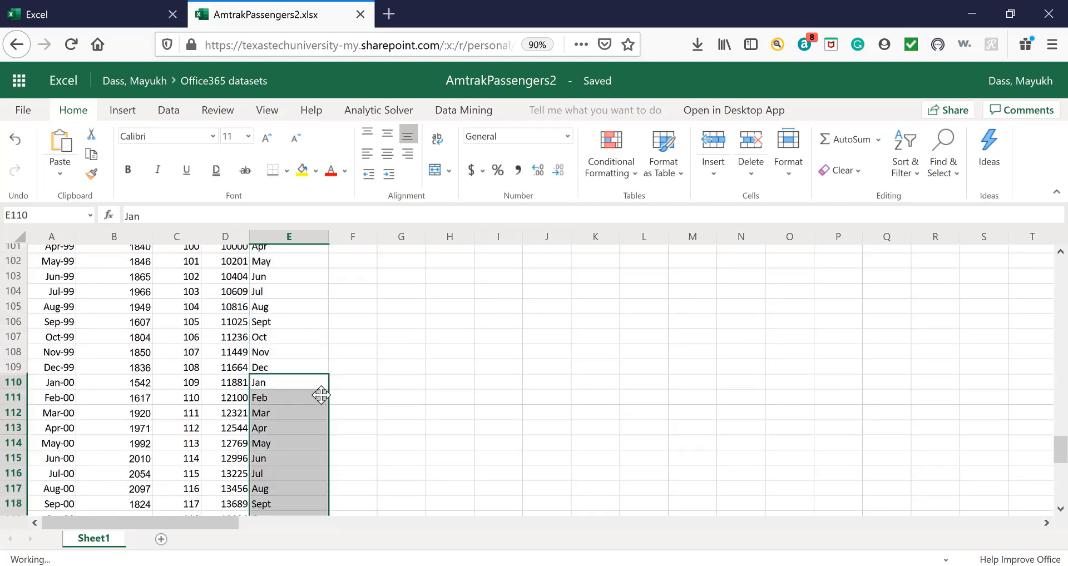
scroll(311, 413, down, 5)
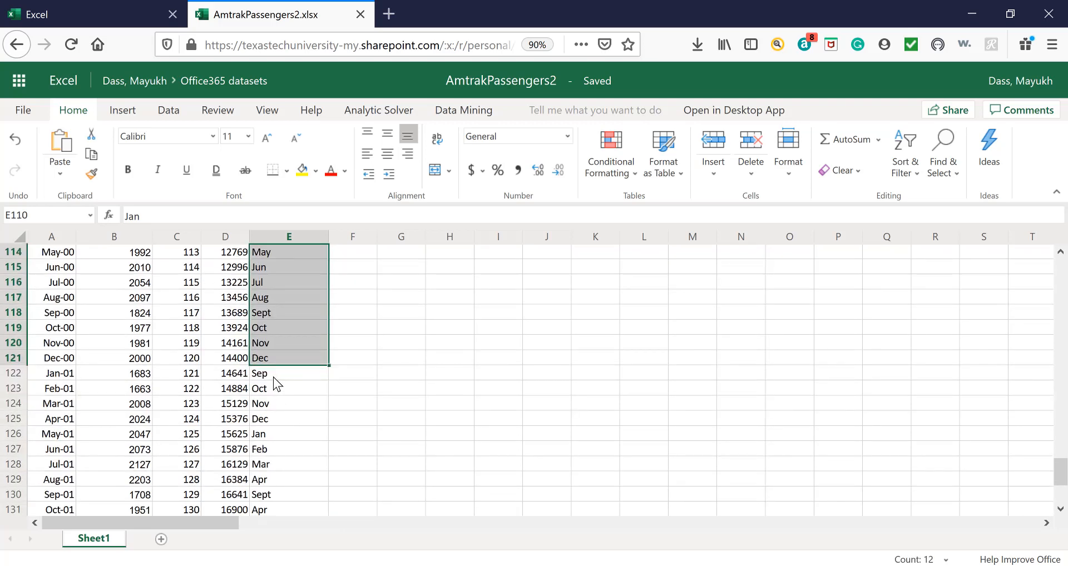
click(273, 377)
key(ctrl+v)
Paste the copied Jan to Dec labels over the 2002 and 2003 rows, starting at E134 and E146.
scroll(281, 425, down, 2)
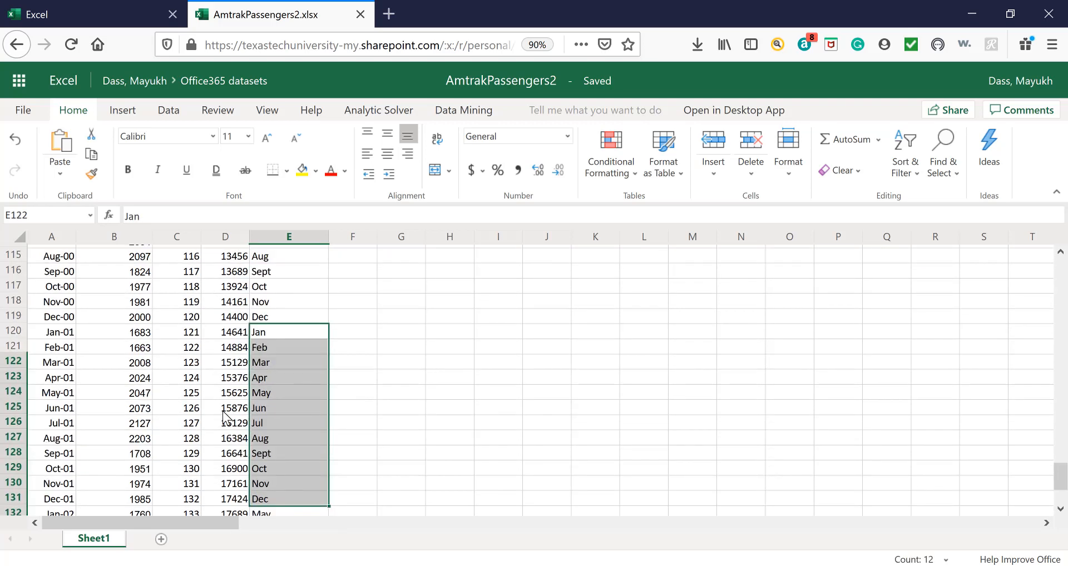
click(273, 459)
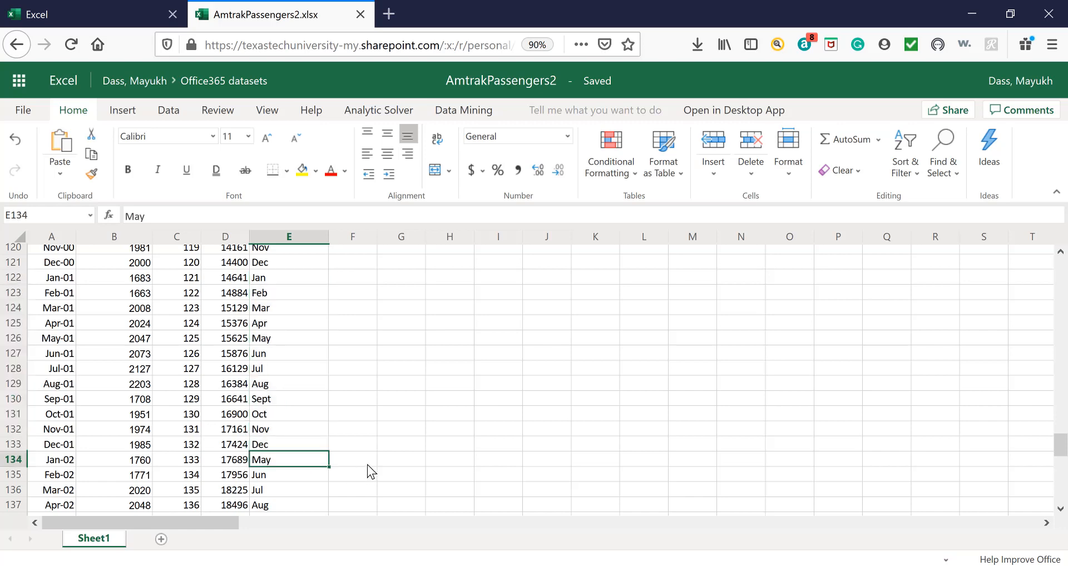
key(ctrl+v)
scroll(279, 412, down, 2)
scroll(279, 412, down, 6)
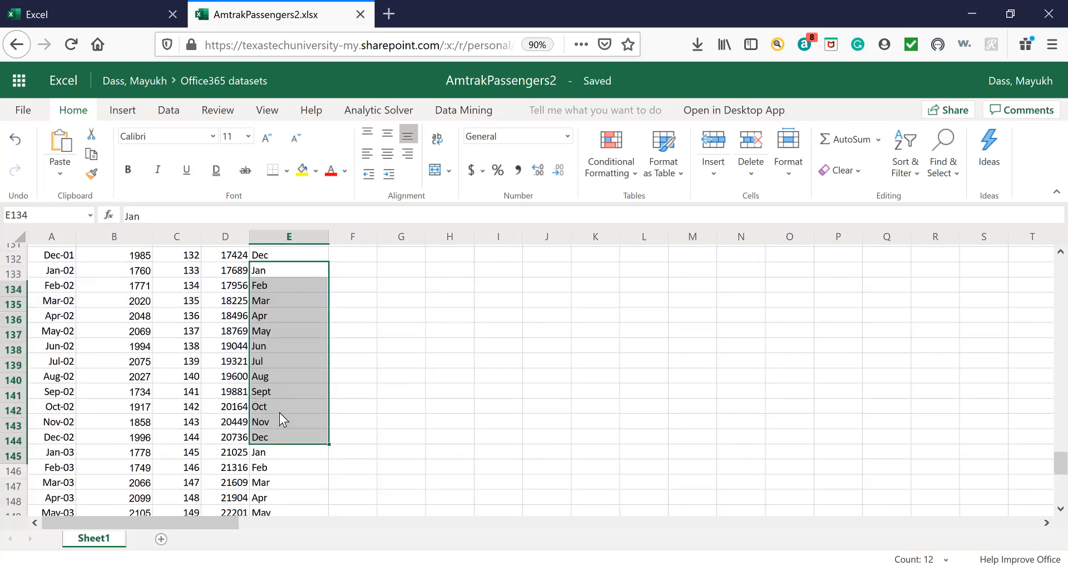
click(271, 354)
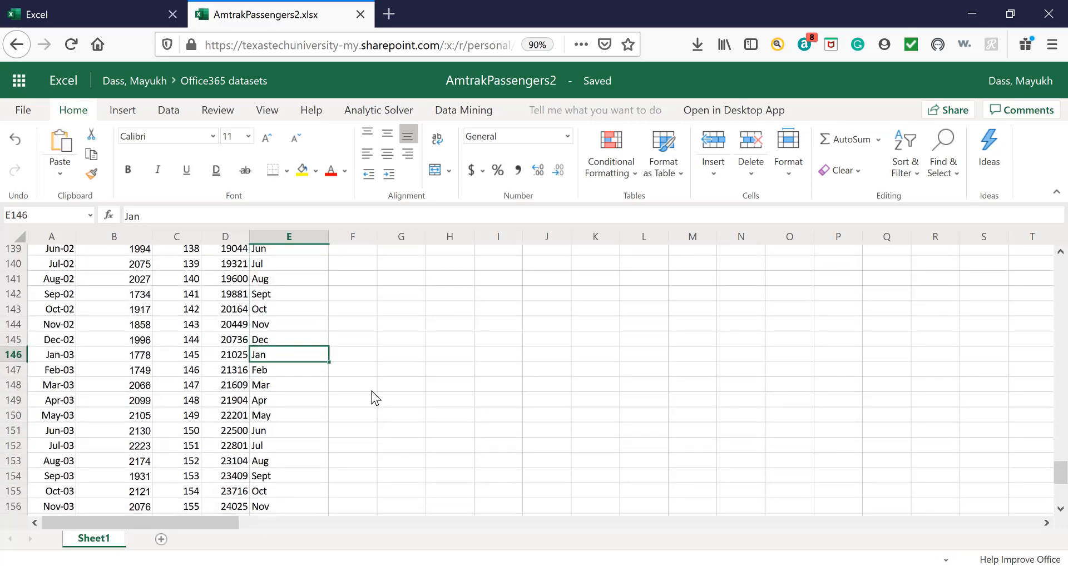
key(ctrl+v)
Paste the copied Jan to Dec labels into the Month_dummy column from the Jan-04 row at E158.
scroll(313, 414, down, 3)
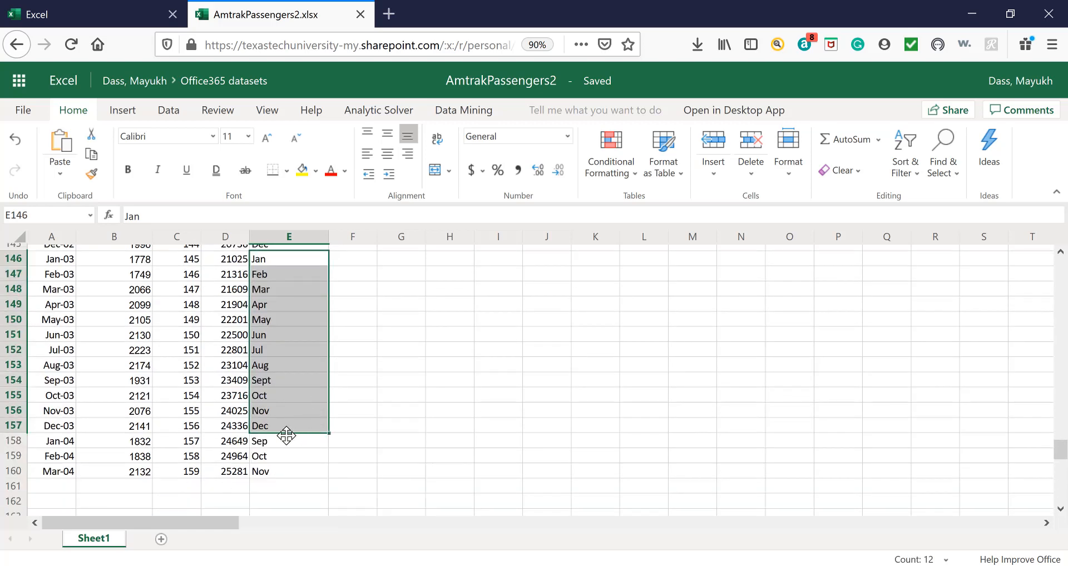
click(279, 438)
key(ctrl+v)
scroll(378, 426, down, 2)
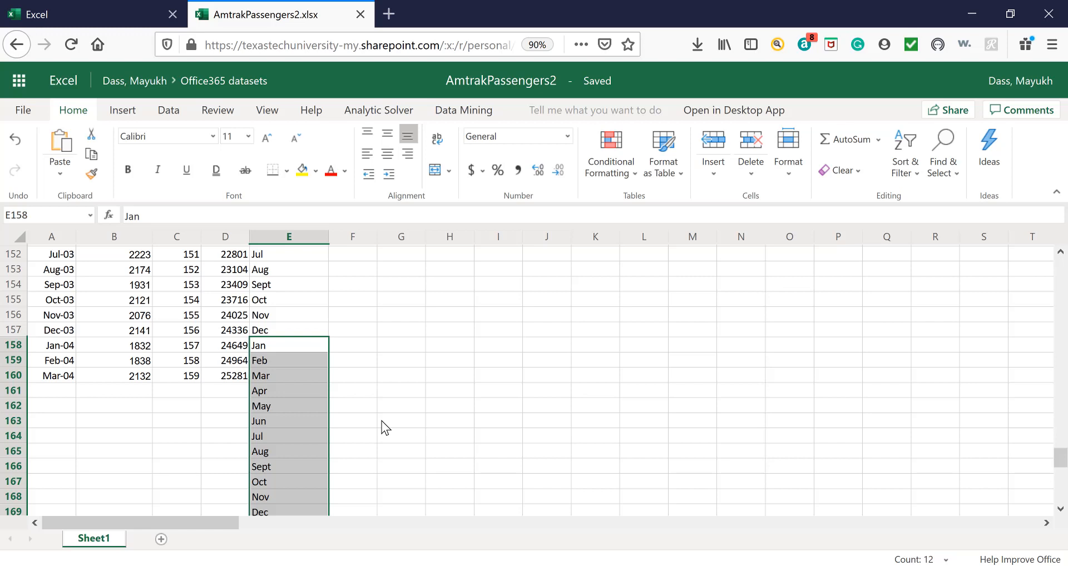
Delete rows 161 to 169, which hold the surplus Apr to Dec labels below the Mar-04 row.
scroll(379, 419, down, 2)
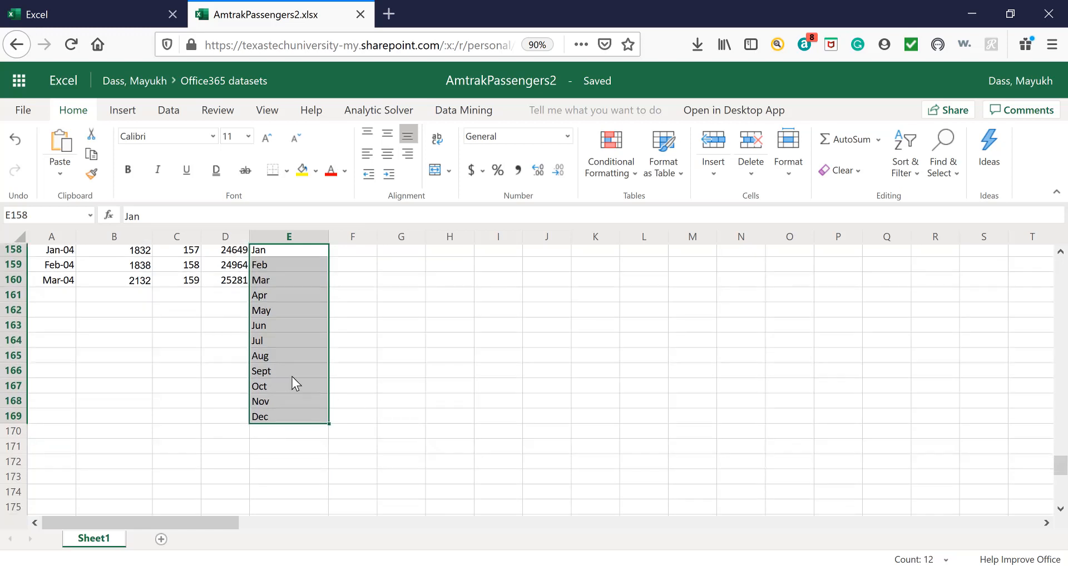
drag(20, 302, 19, 408)
right_click(21, 401)
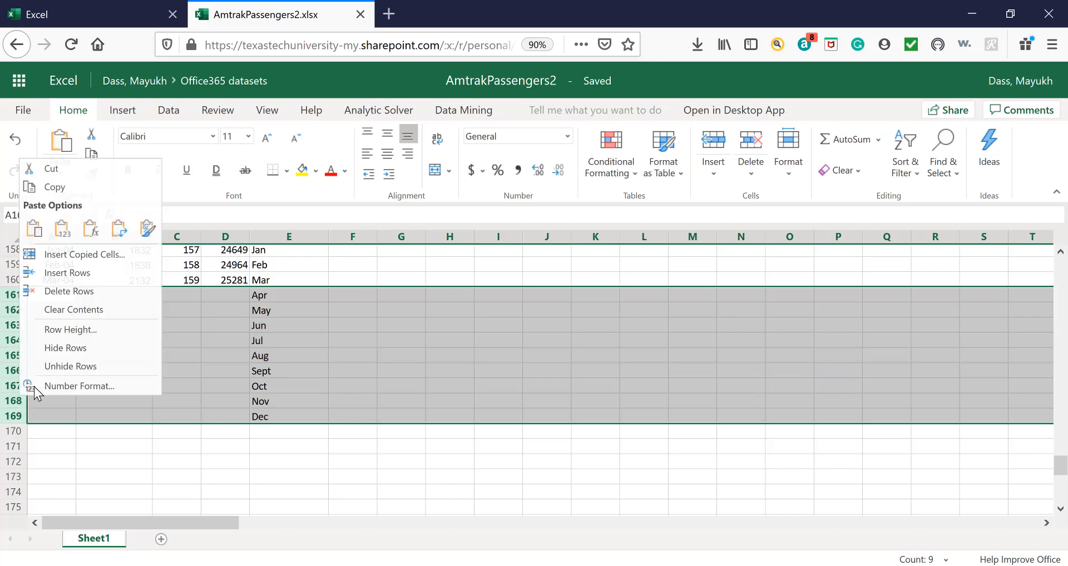
click(65, 288)
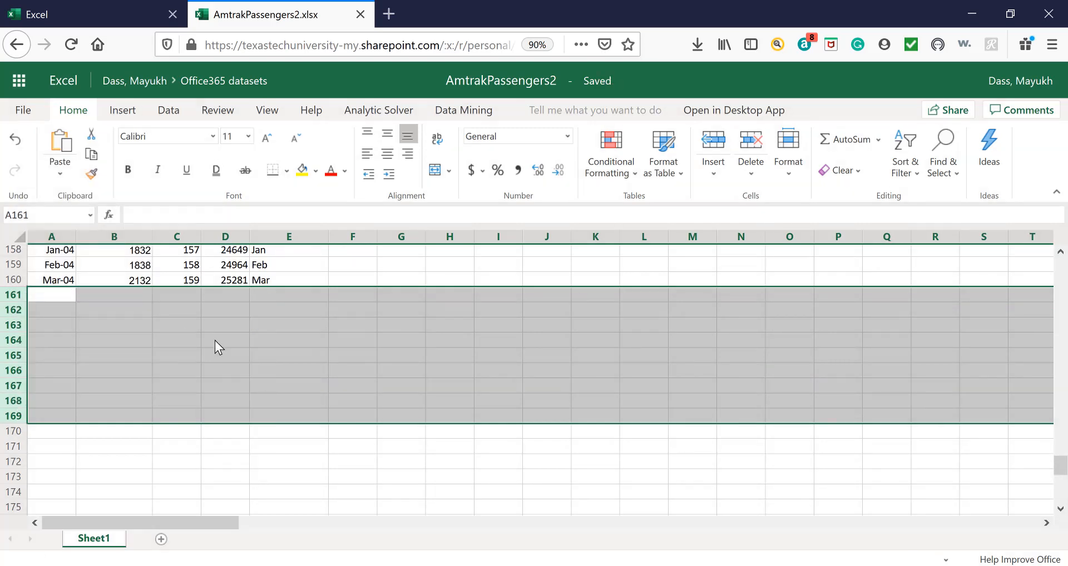
scroll(215, 341, up, 10)
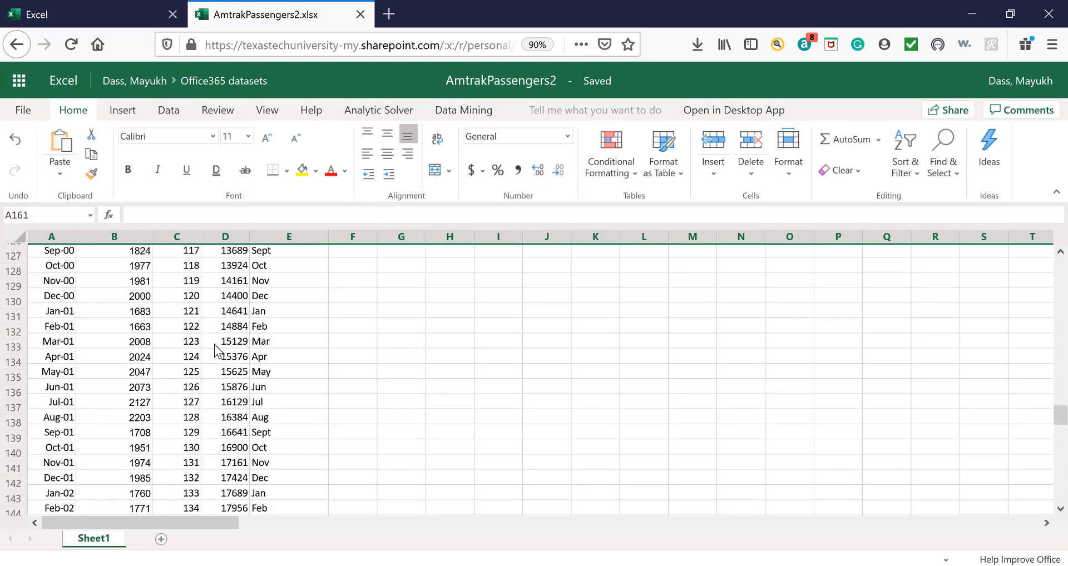
Review the Month_dummy labels against the dates from the 2001 rows back up to the Jan-91 row.
scroll(215, 348, up, 20)
click(278, 352)
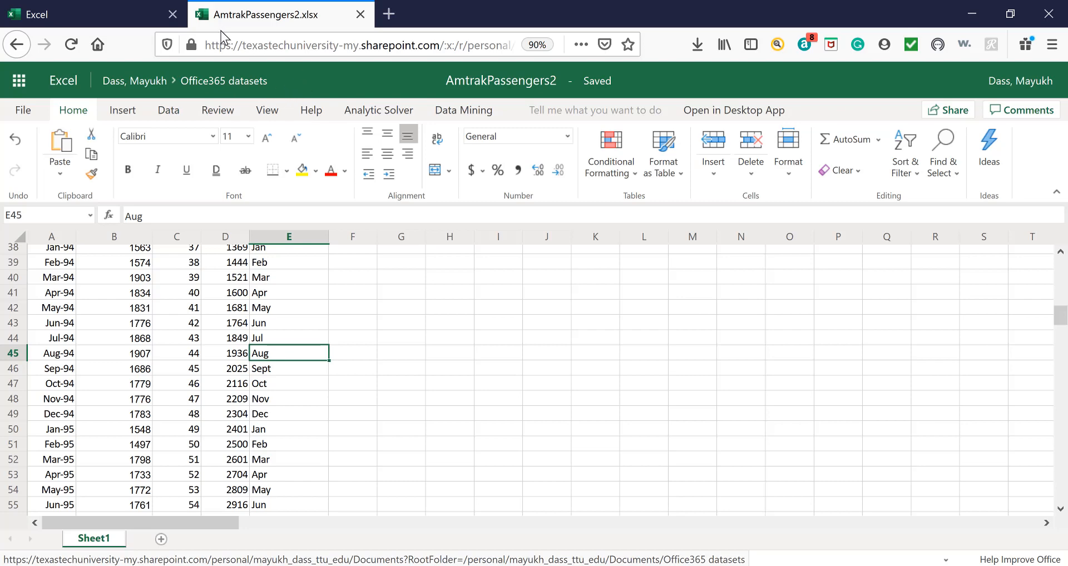
scroll(286, 352, up, 2)
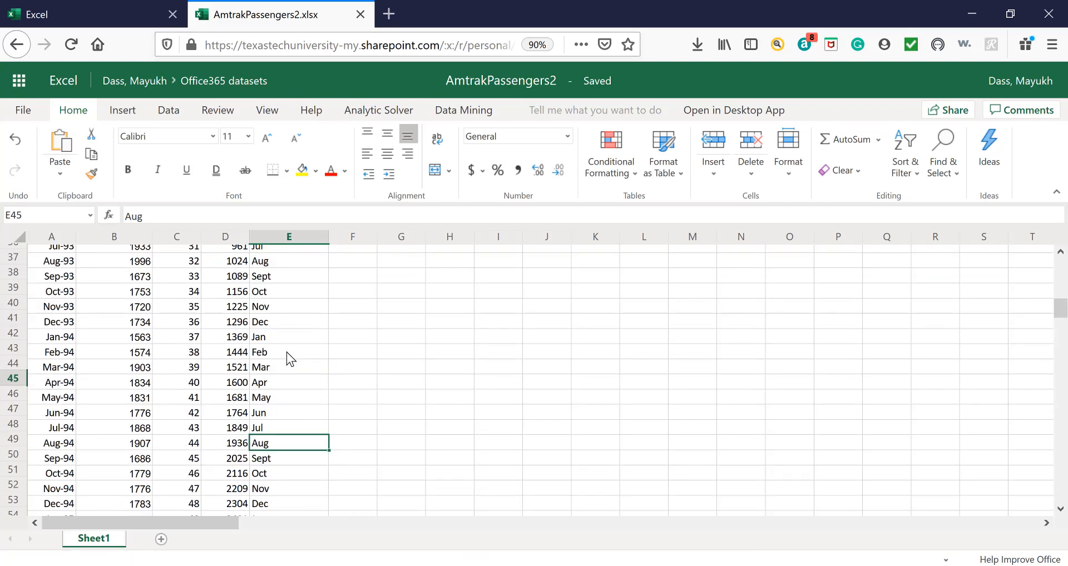
scroll(286, 352, up, 10)
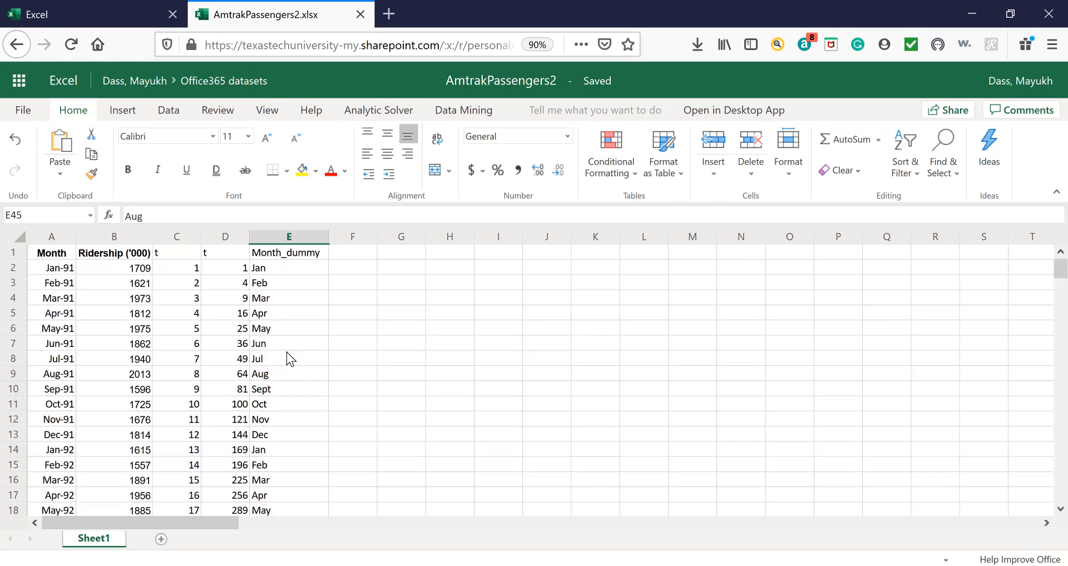
click(286, 356)
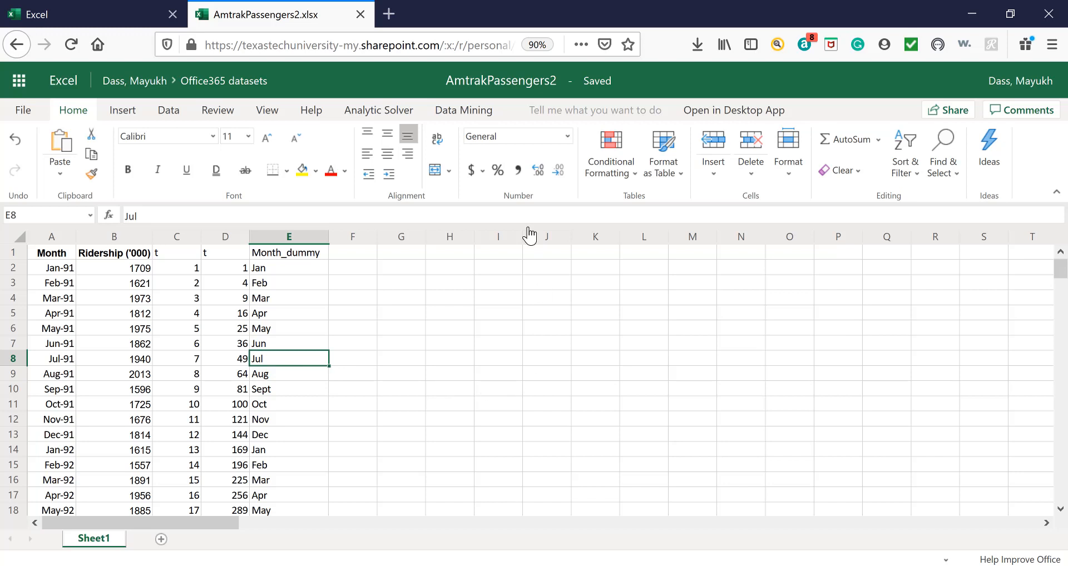
click(472, 115)
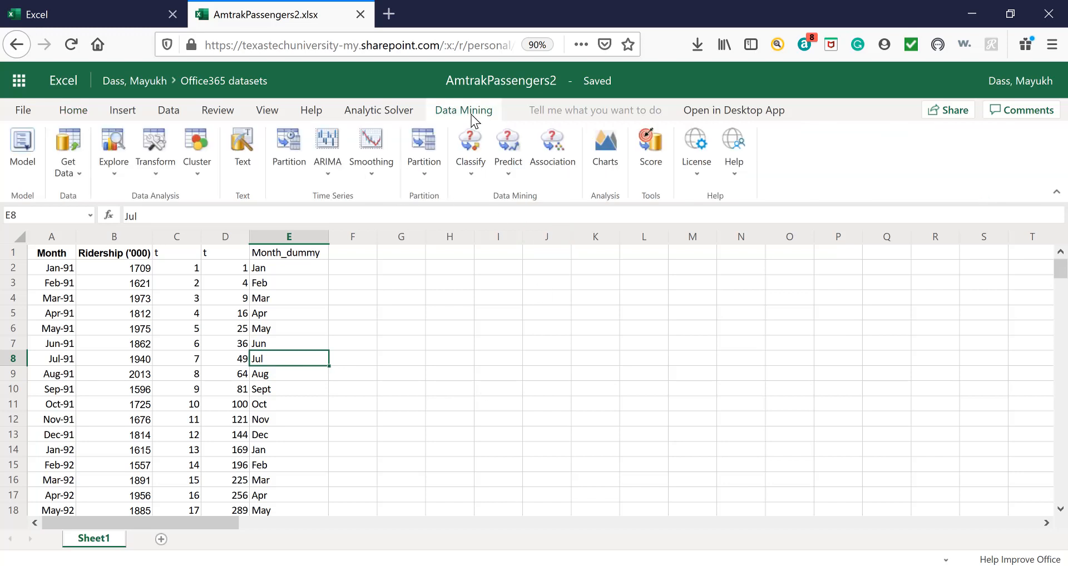
click(161, 171)
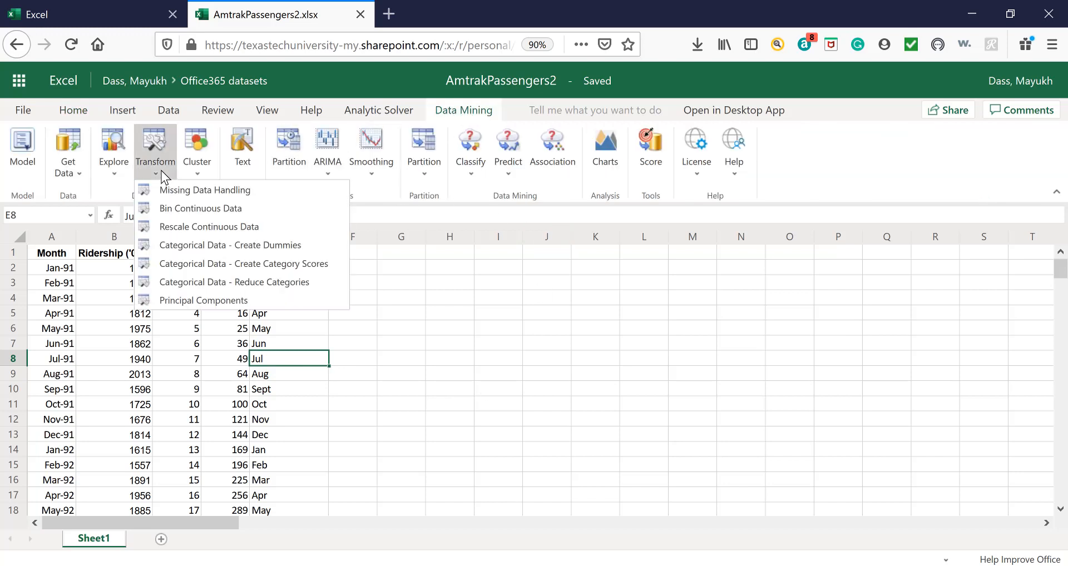
click(199, 245)
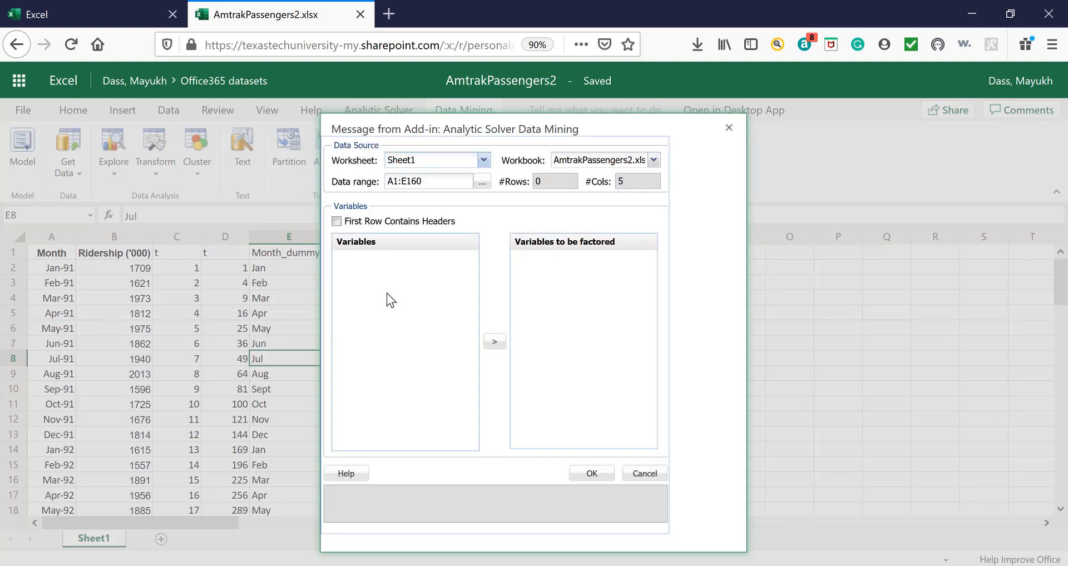
click(526, 377)
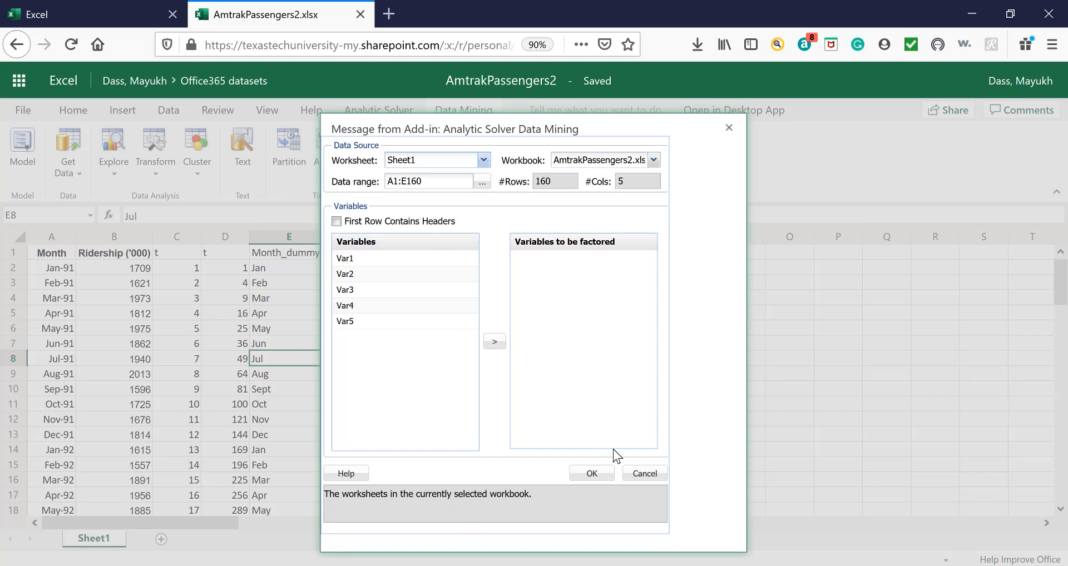
click(639, 474)
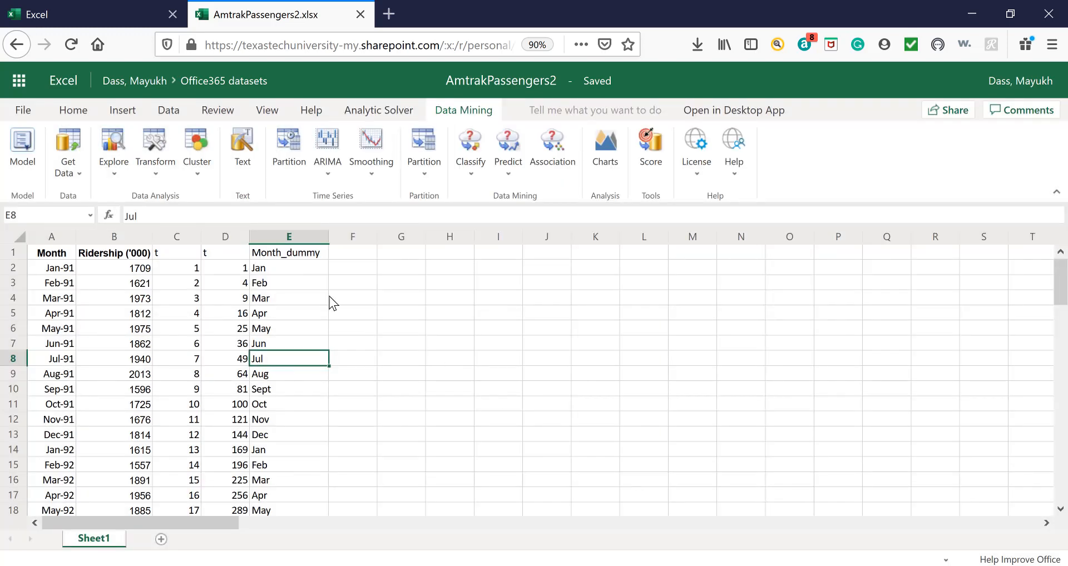
Rename the header of the squared time-index column in D1 to t-sq.
click(224, 252)
click(168, 251)
click(219, 254)
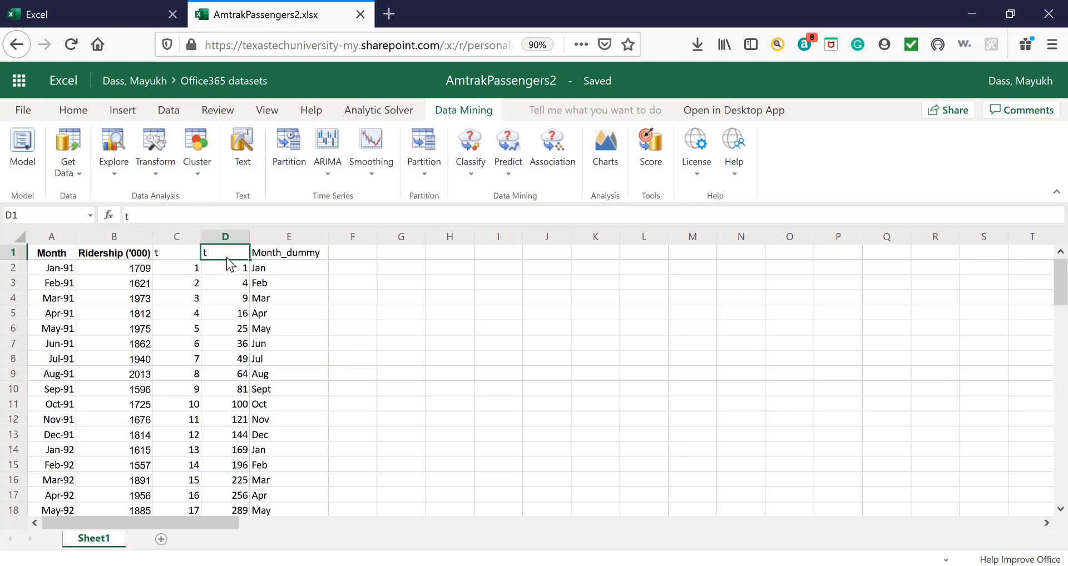
click(153, 216)
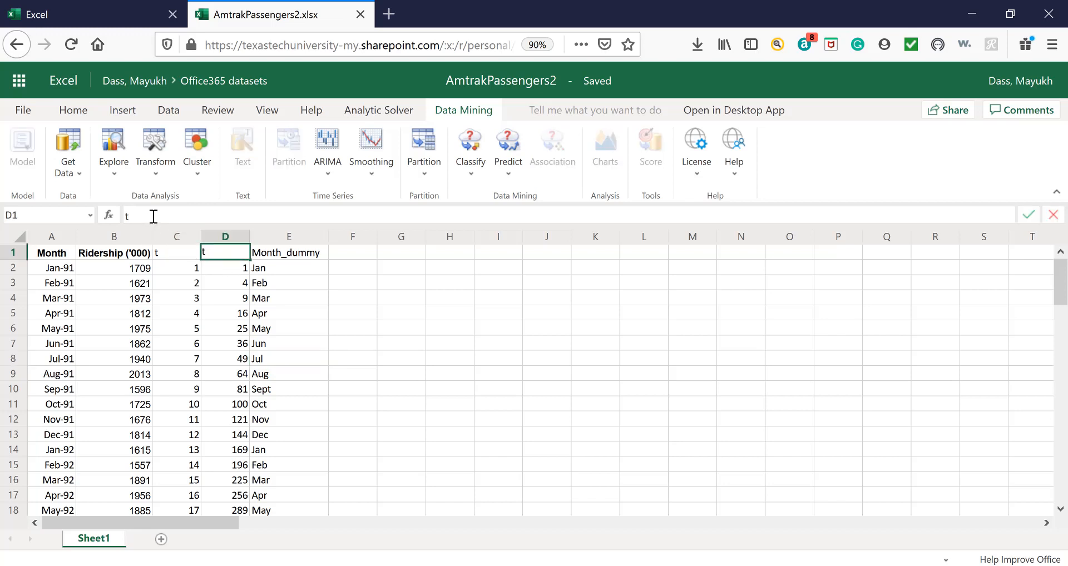
click(257, 326)
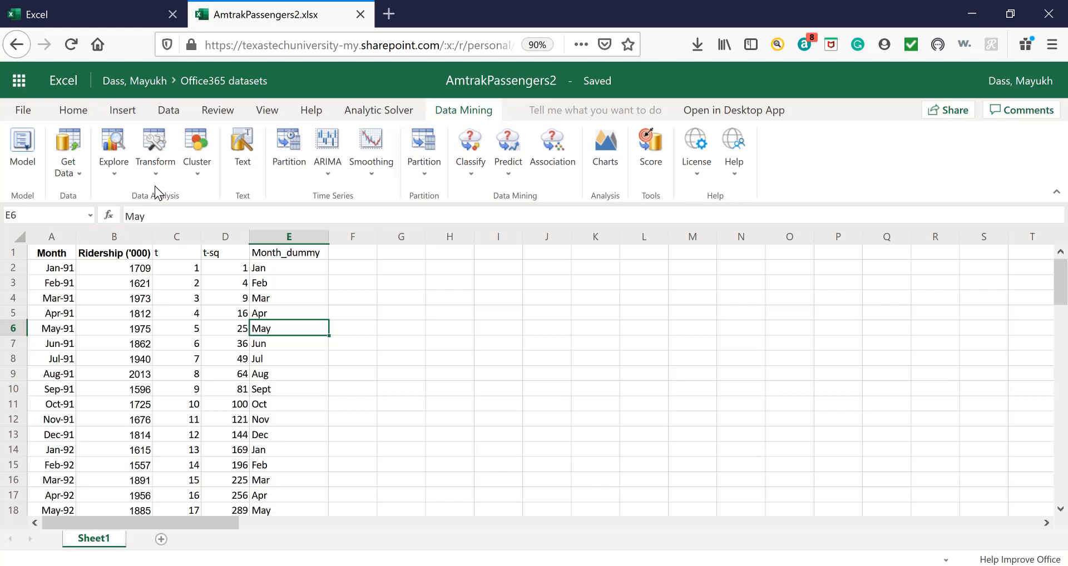
Create categorical dummies from Sheet1 range A1:E160, with headers in the first row and Month_dummy as the variable to factor.
click(155, 172)
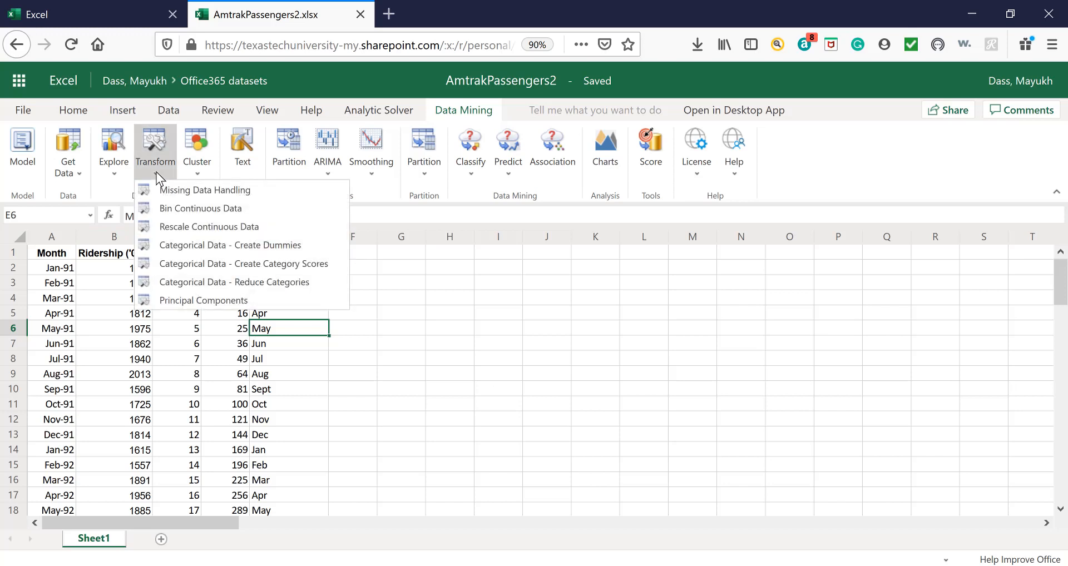
click(236, 245)
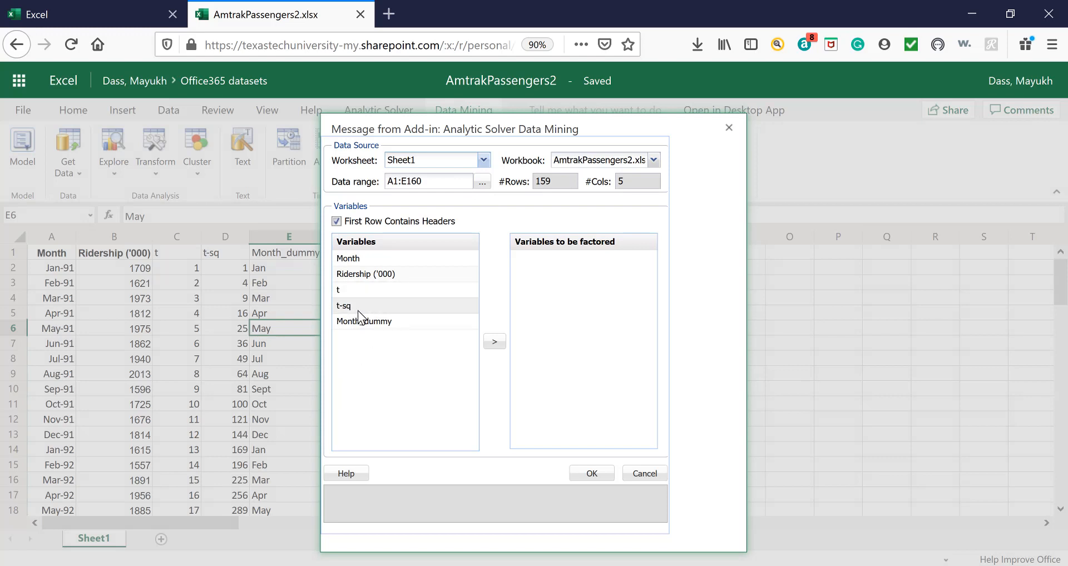
click(374, 322)
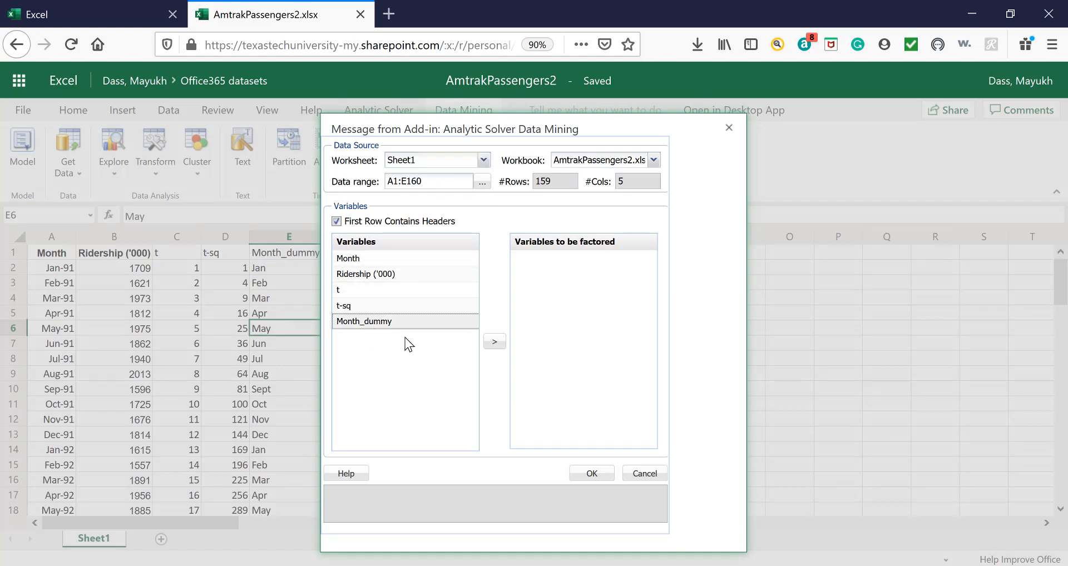
click(348, 321)
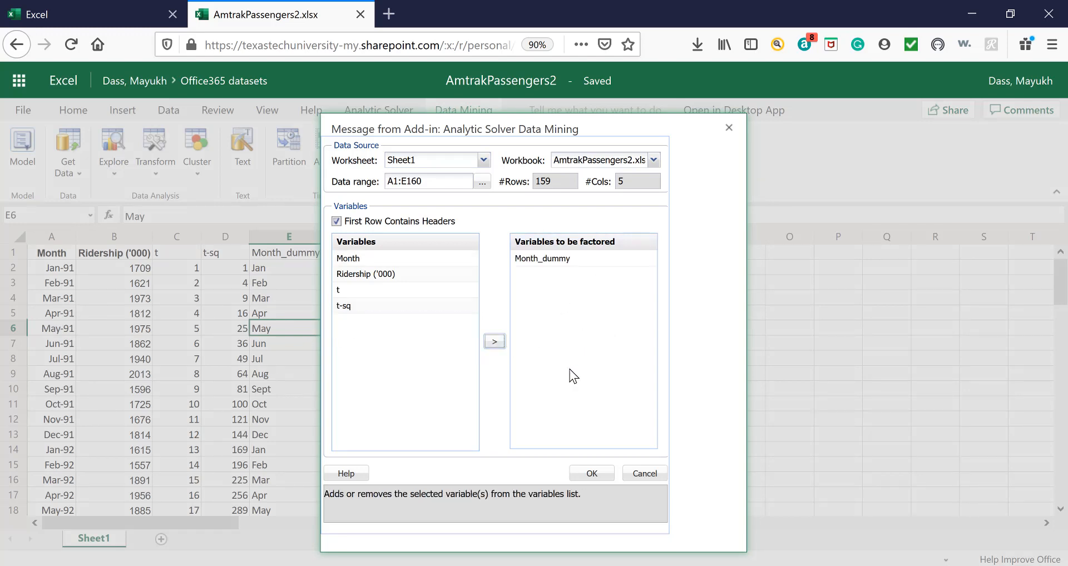
click(593, 474)
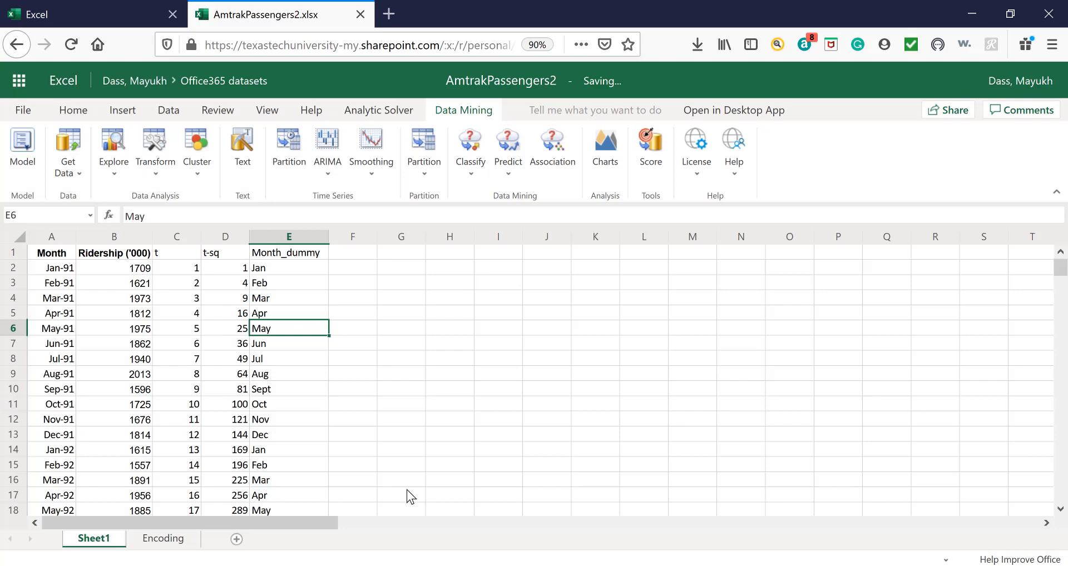
Examine the Transformed Data table on the Encoding sheet, going through its monthly dummy columns from Month_dummy_Apr to Month_dummy_Sept.
click(162, 538)
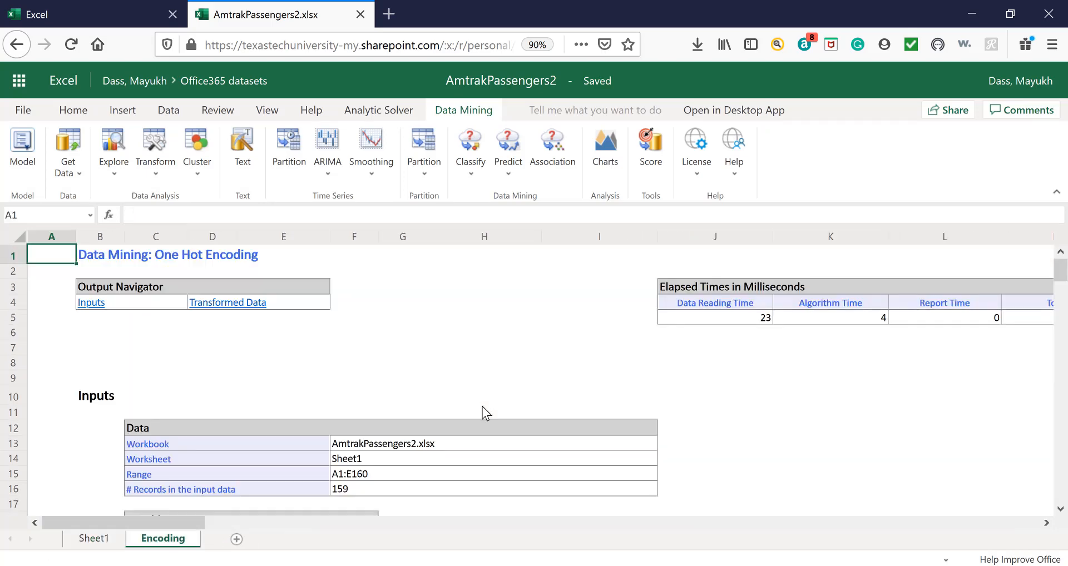
scroll(515, 453, down, 4)
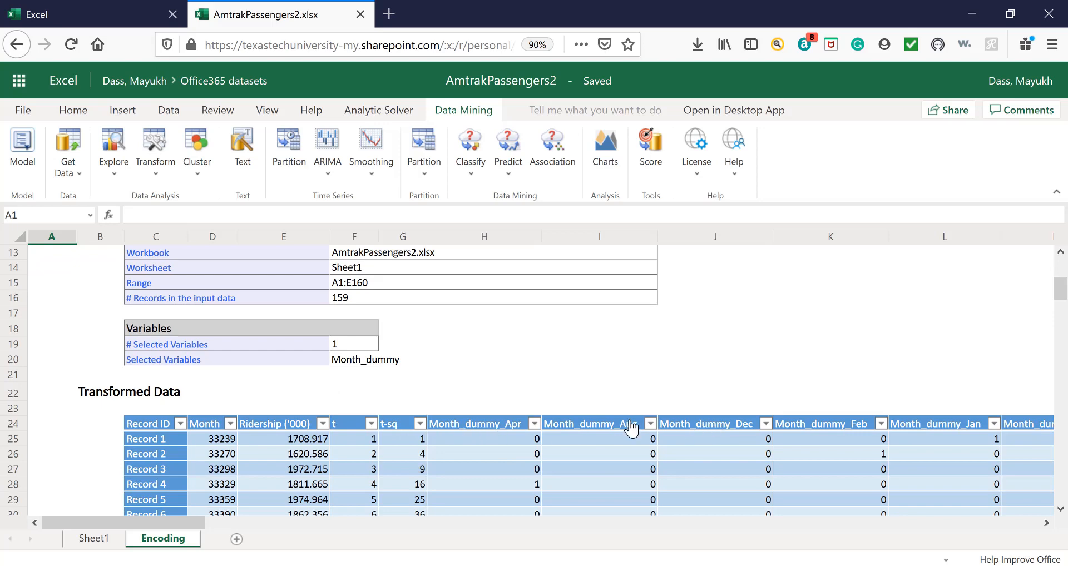
scroll(596, 425, down, 2)
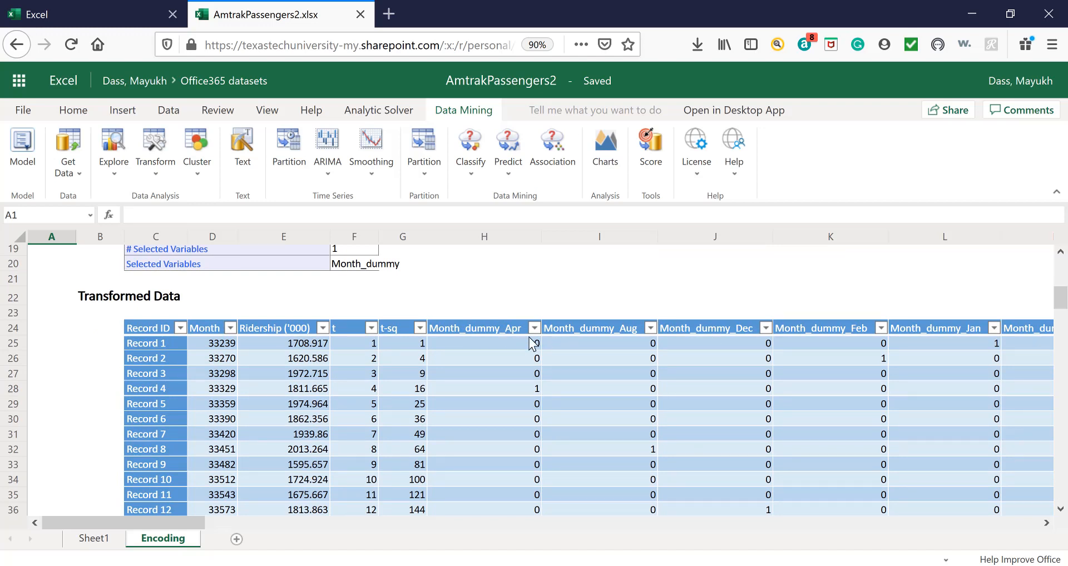
click(481, 329)
click(573, 329)
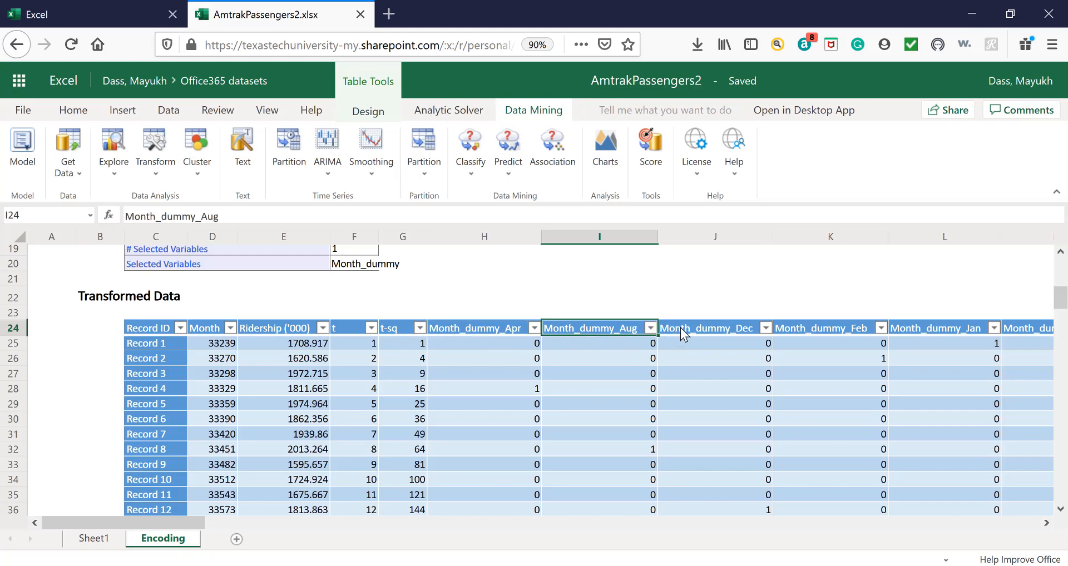
click(680, 328)
click(790, 330)
click(906, 328)
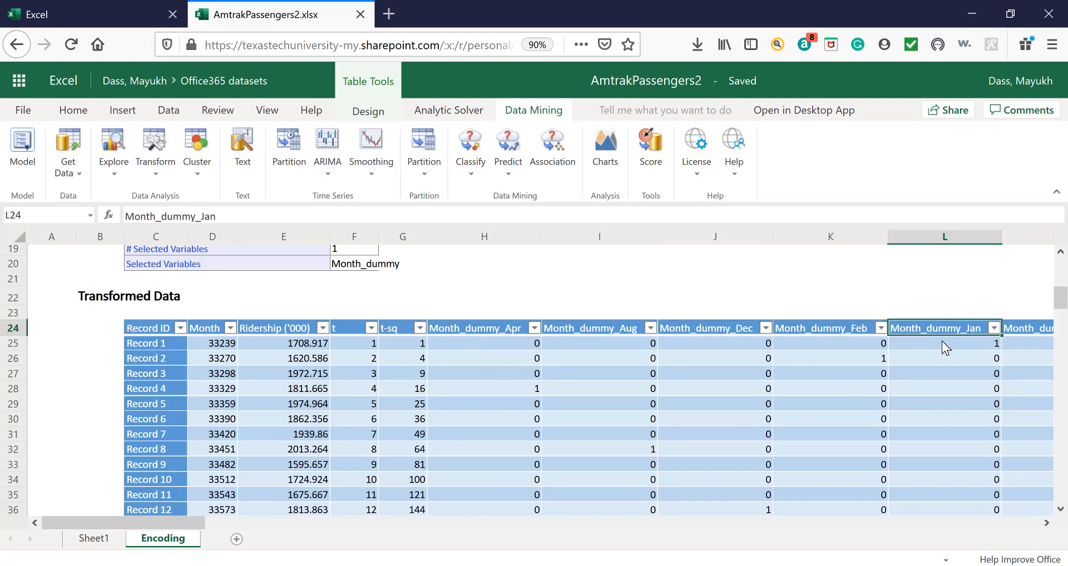
key(Right)
key(Right)
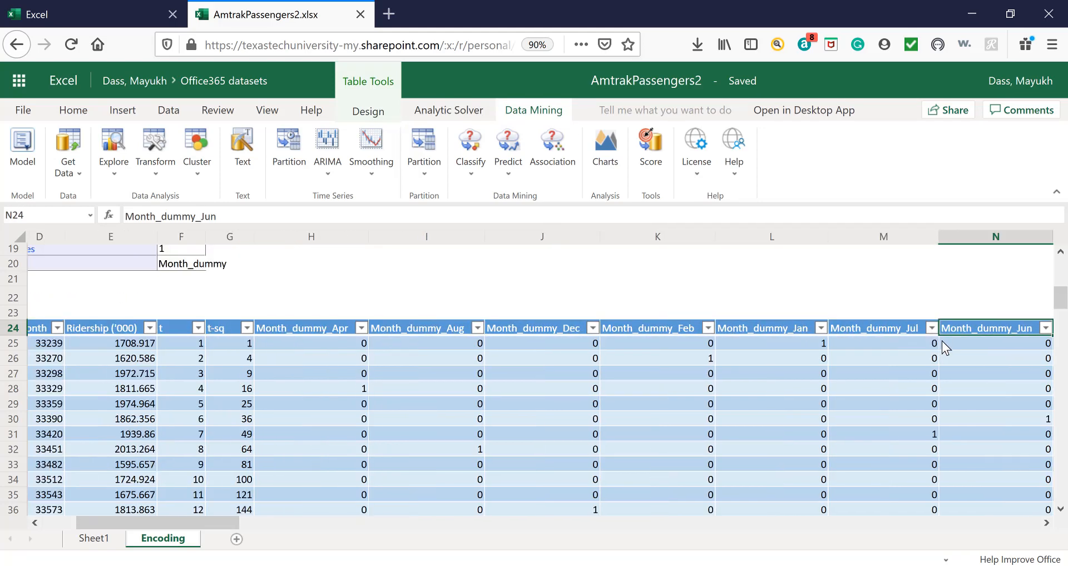
key(Right)
key(Right)
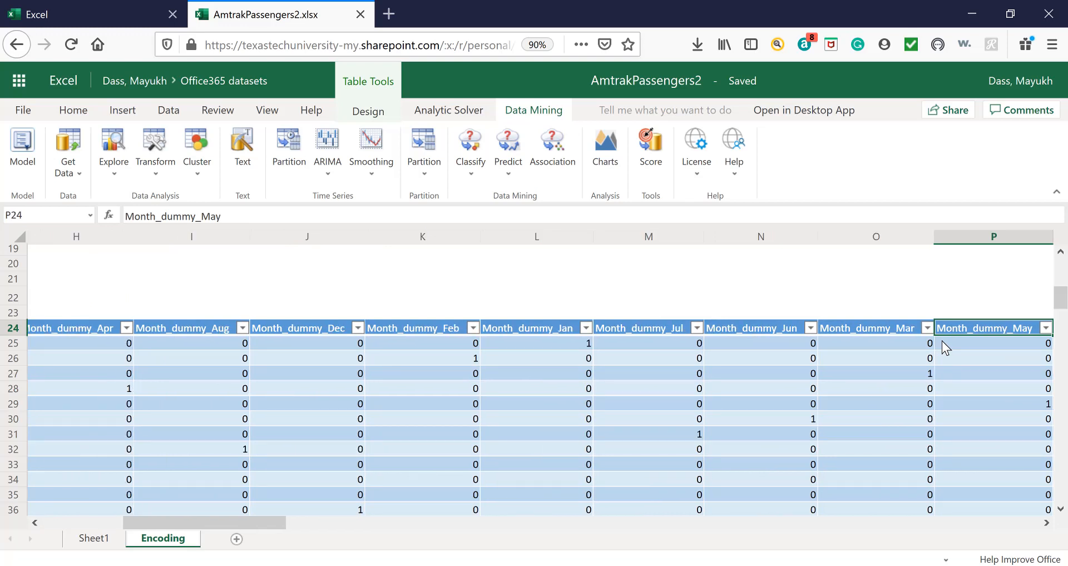
key(Right)
key(Right)
key(Right)
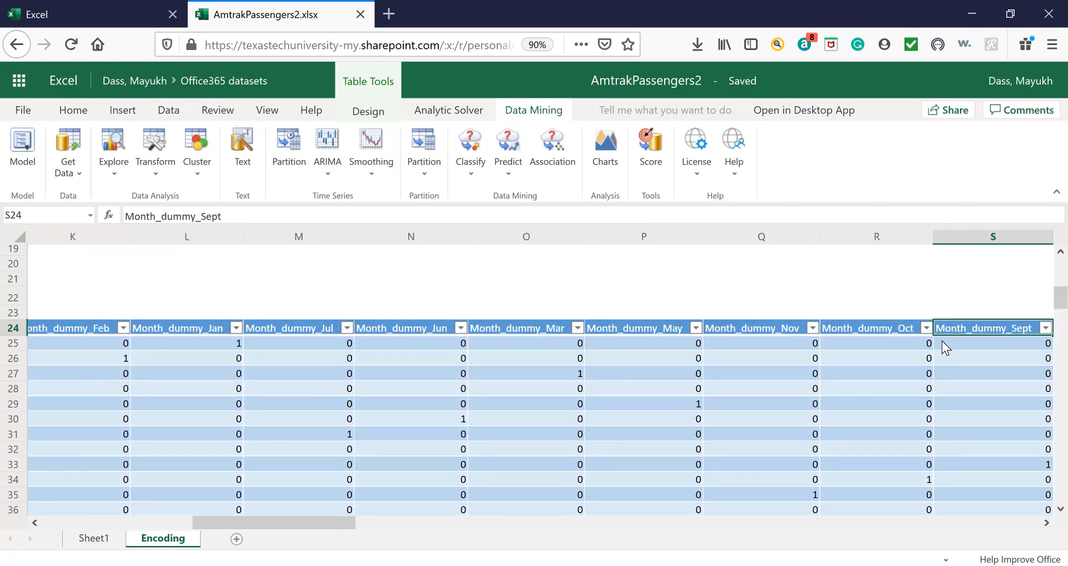
key(Right)
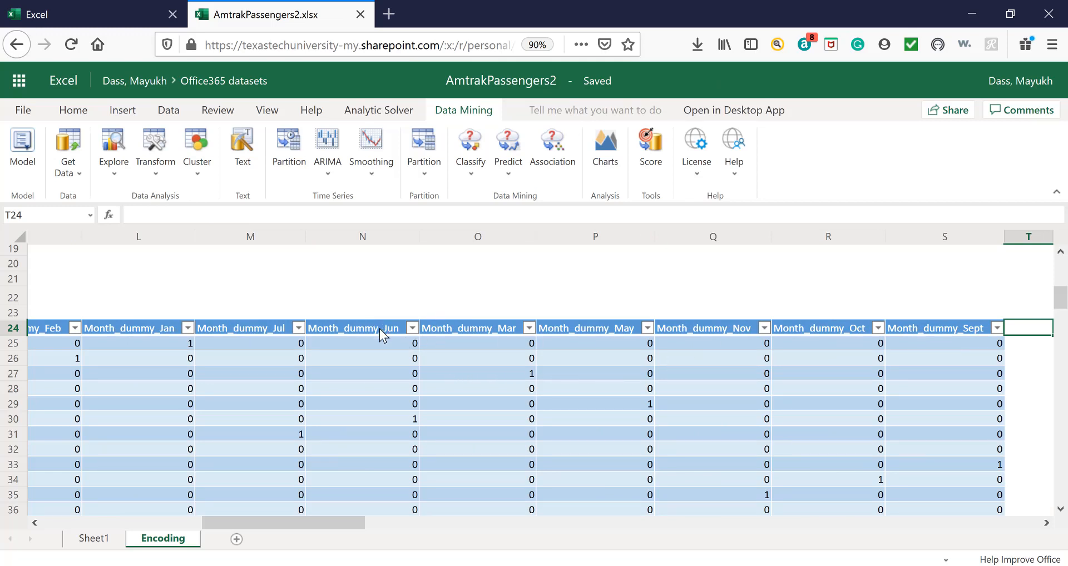
Compare the Month_dummy column on Sheet1 with the monthly dummy columns on the Encoding sheet.
click(94, 538)
click(284, 238)
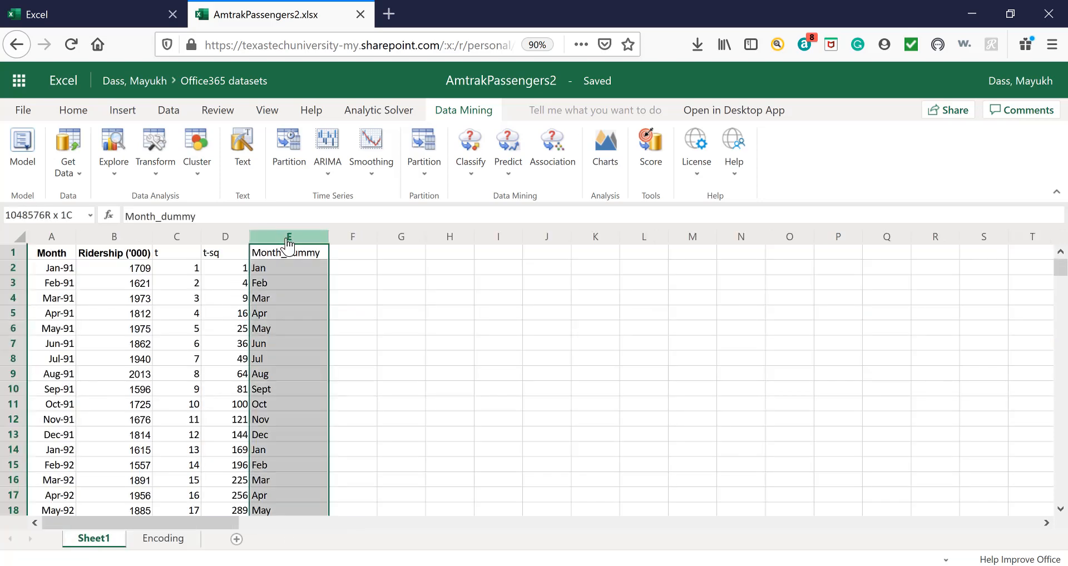
click(163, 538)
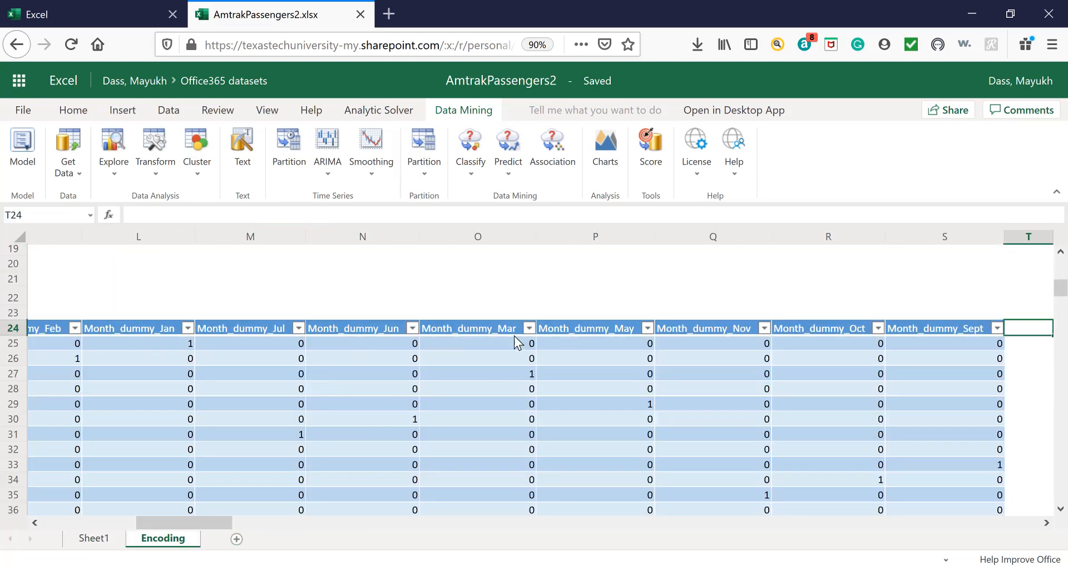
click(111, 540)
click(268, 410)
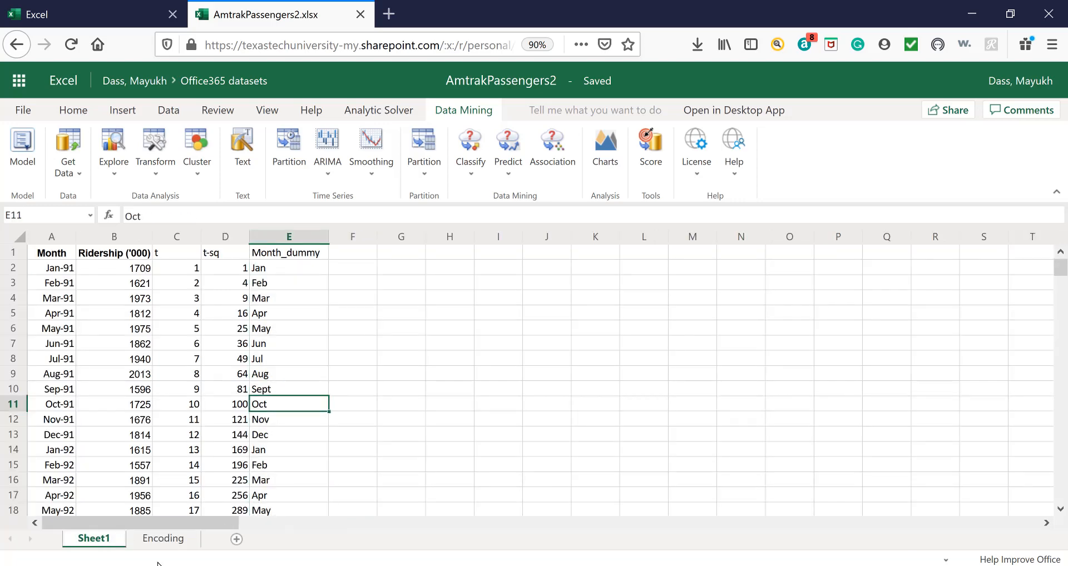
click(167, 542)
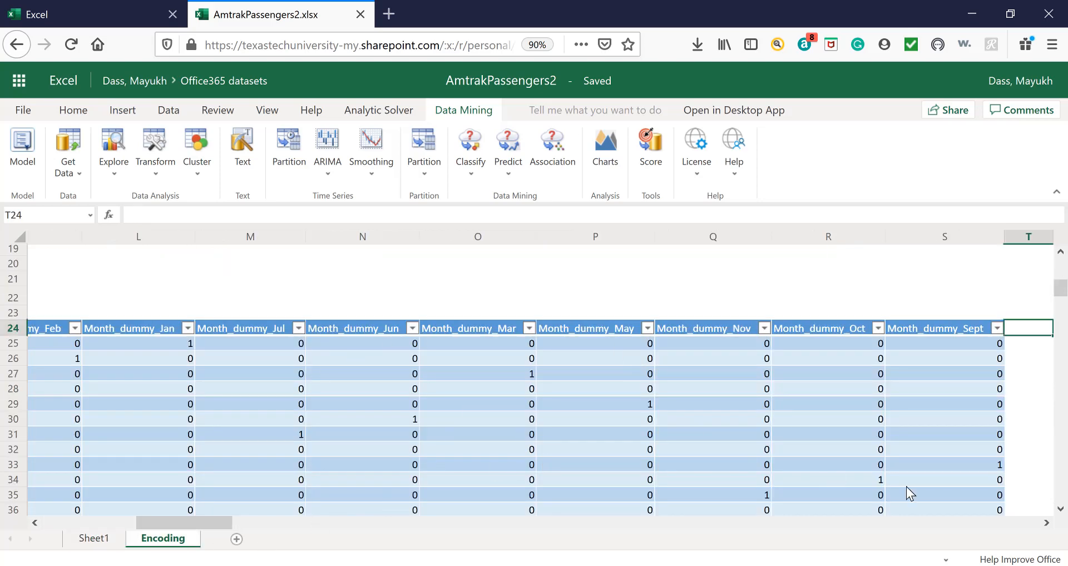
drag(170, 529, 72, 529)
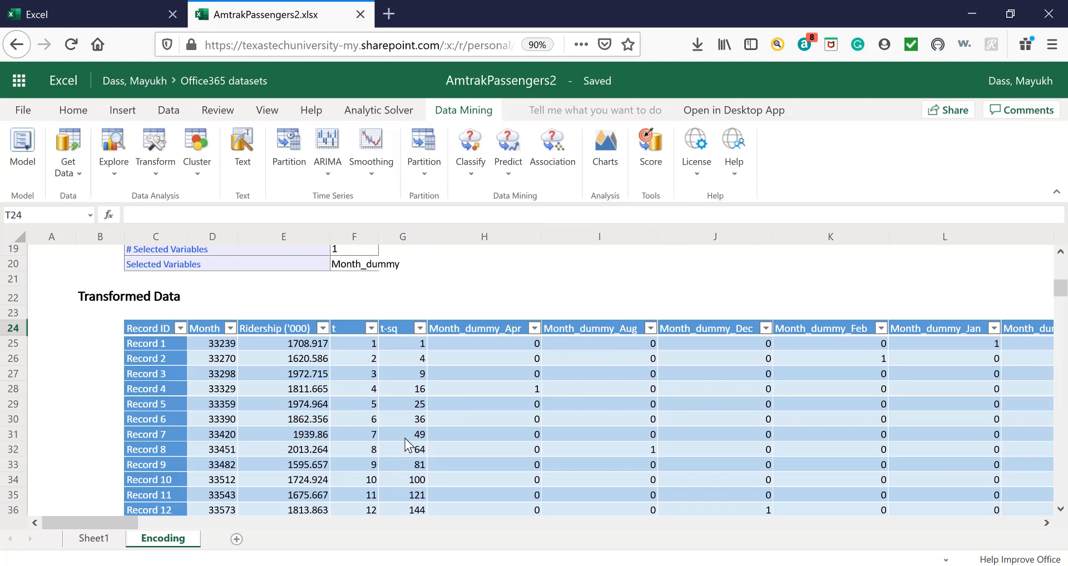
Add a new worksheet after the Encoding sheet and name it New Value.
click(236, 539)
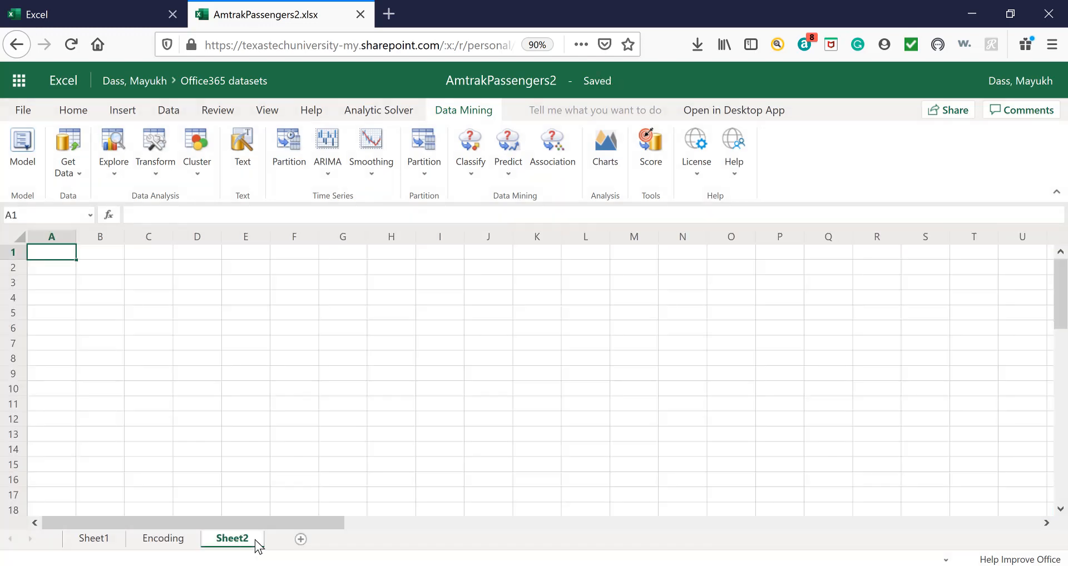
right_click(259, 544)
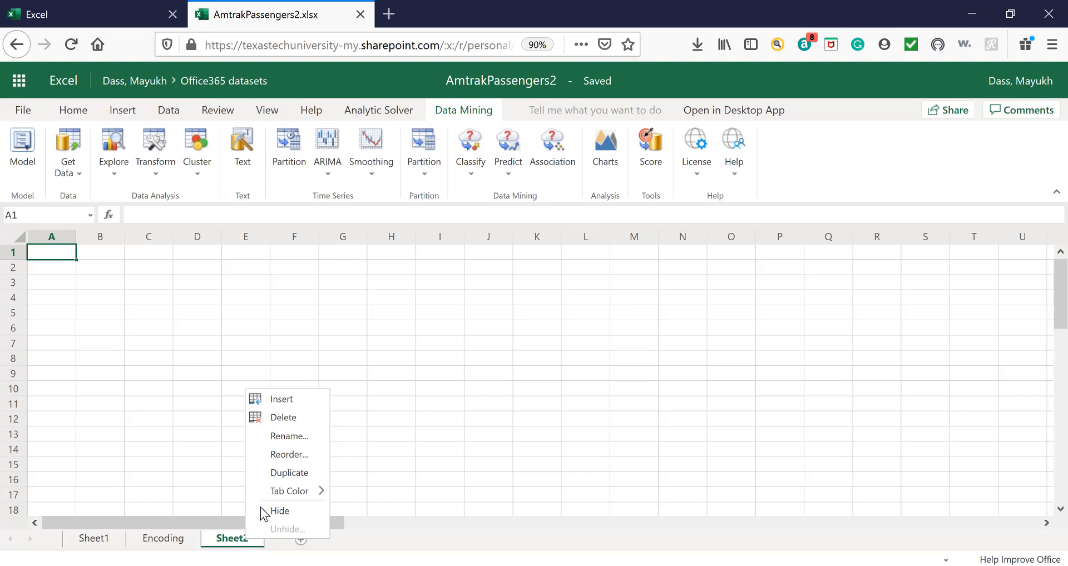
click(296, 442)
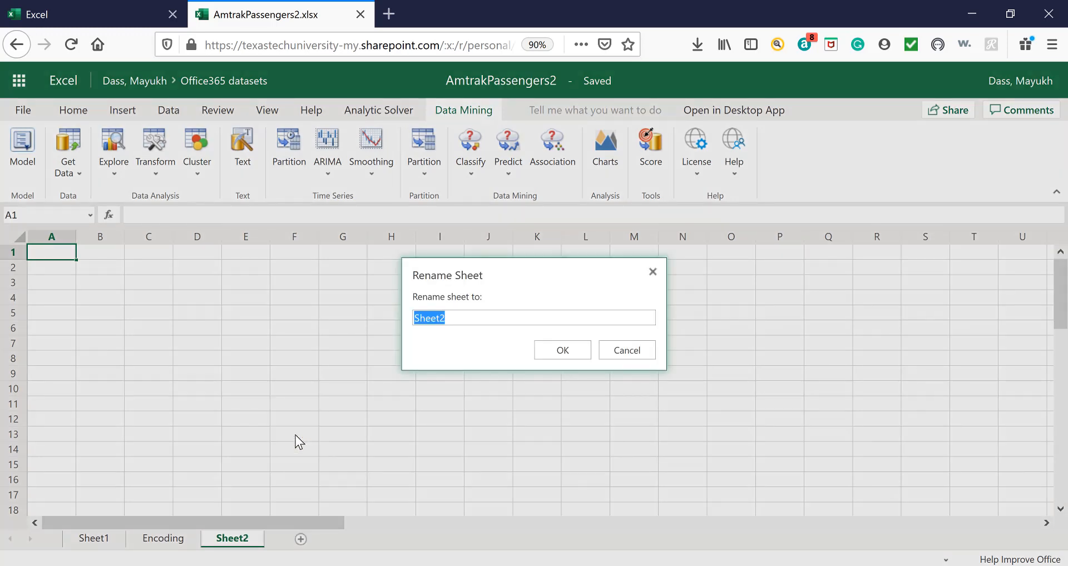
text(New Value)
click(556, 350)
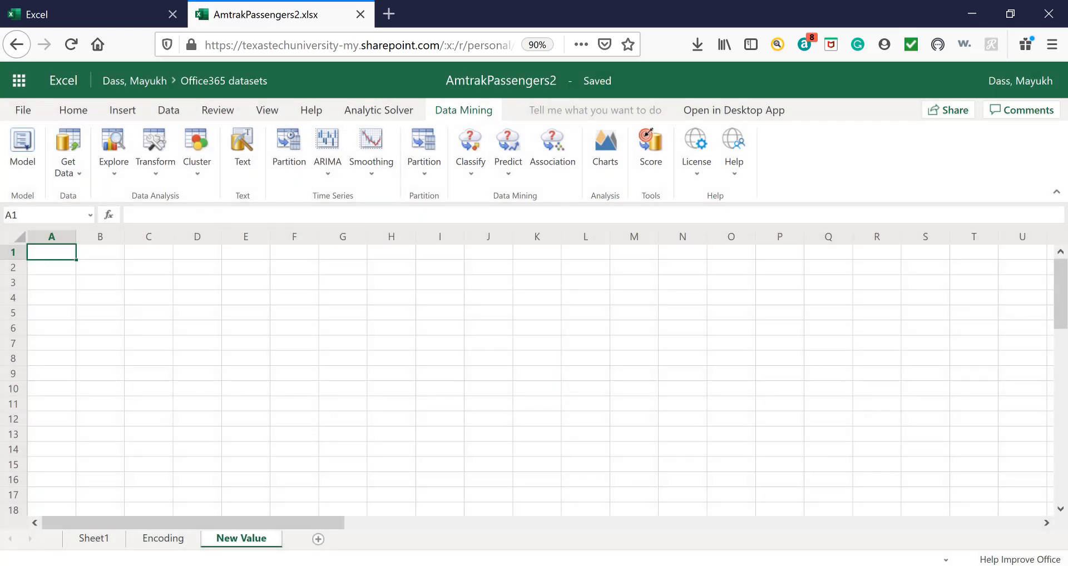
Copy the Transformed Data header row, Record ID through Month_dummy_Sept, from the Encoding sheet into the New Value sheet starting at A1.
click(160, 539)
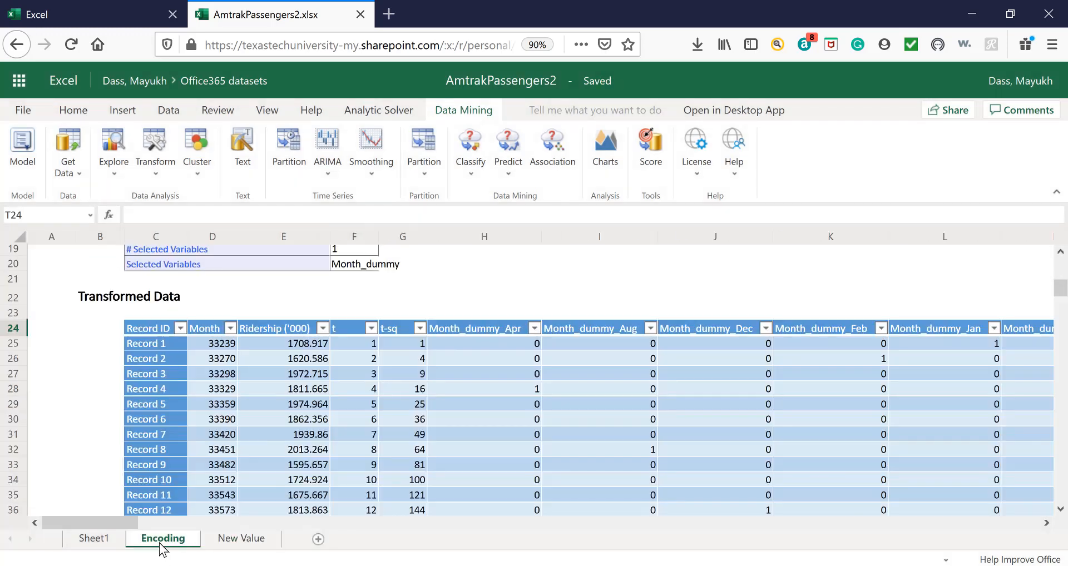
click(143, 332)
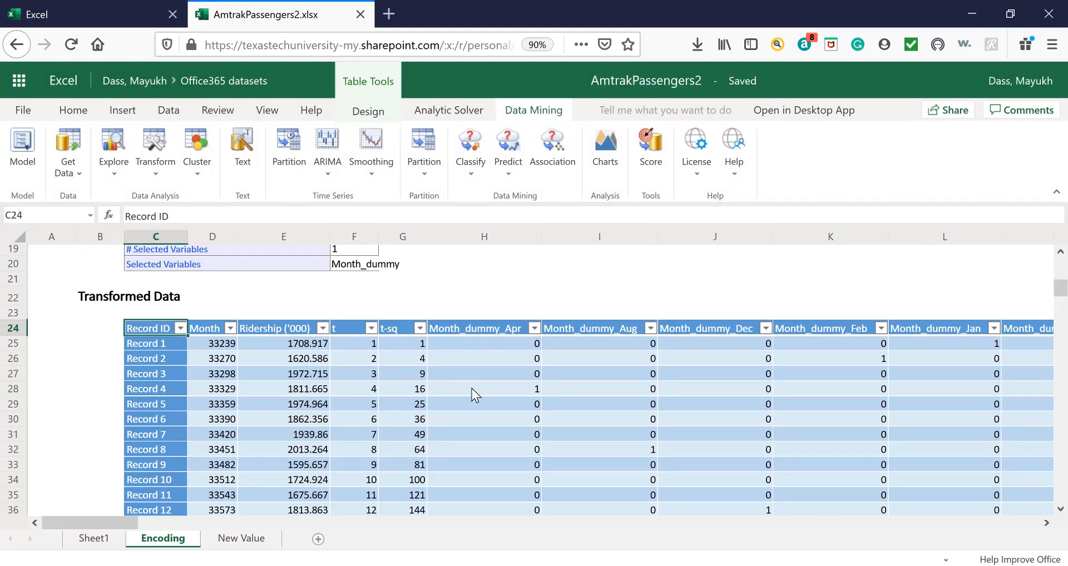
key(shift+Right)
key(shift+Right)
key(shift+Right)
key(shift+Right)
key(shift+Right)
key(shift+Right)
key(shift+Right)
key(shift+Right)
key(shift+Right)
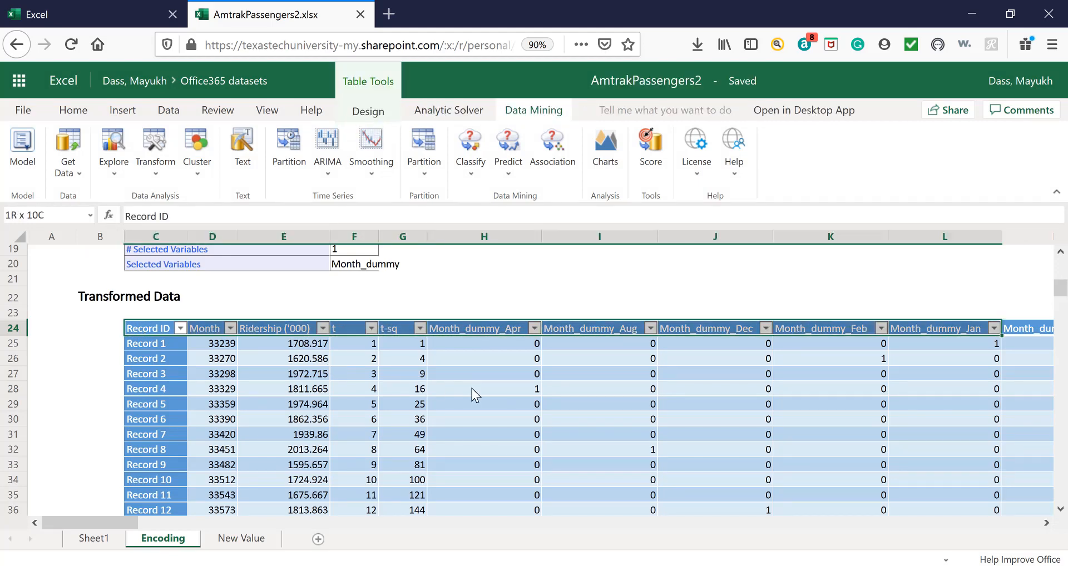
key(shift+Right)
key(shift+Right)
key(shift+Right)
key(shift+Right)
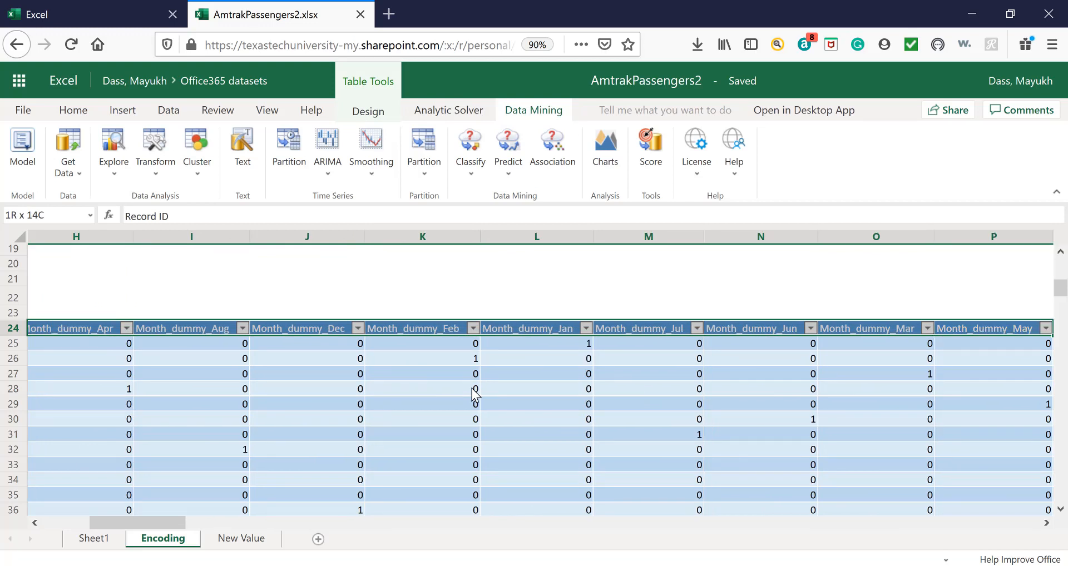
key(shift+Right)
key(shift+Right)
key(shift+Right)
key(shift+Right)
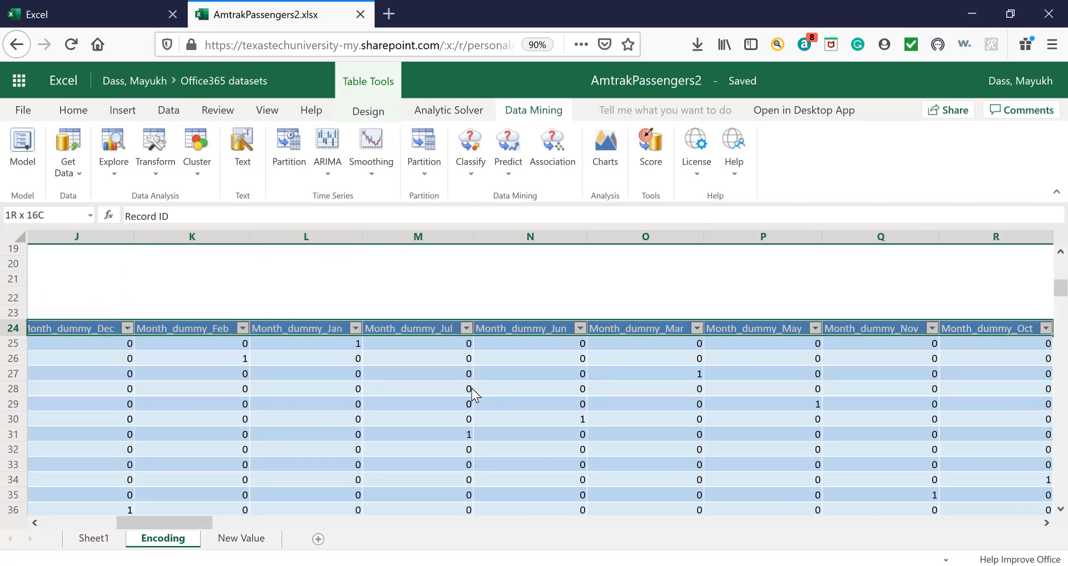
key(shift+Left)
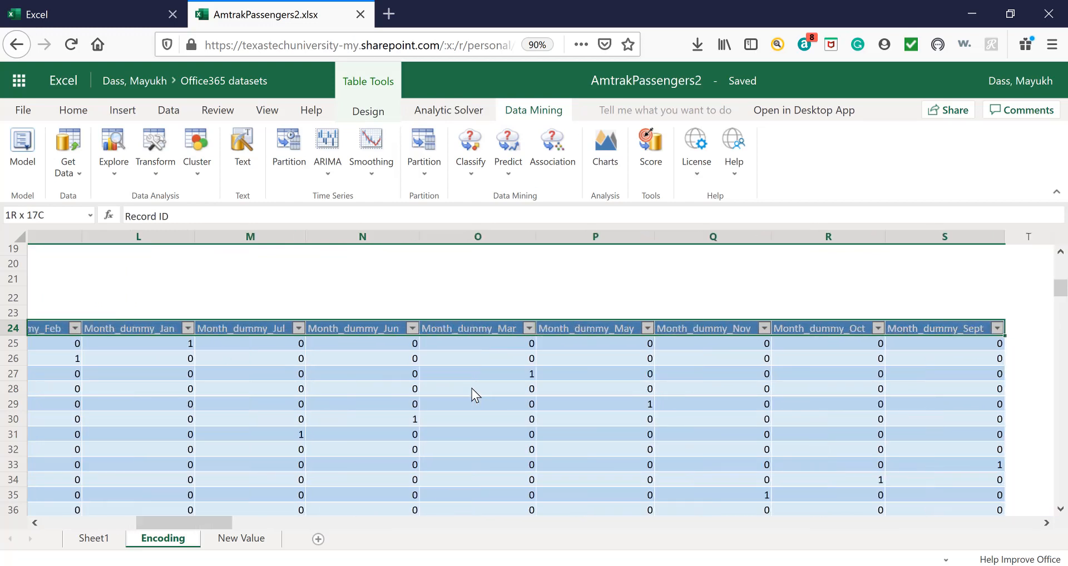
key(ctrl+c)
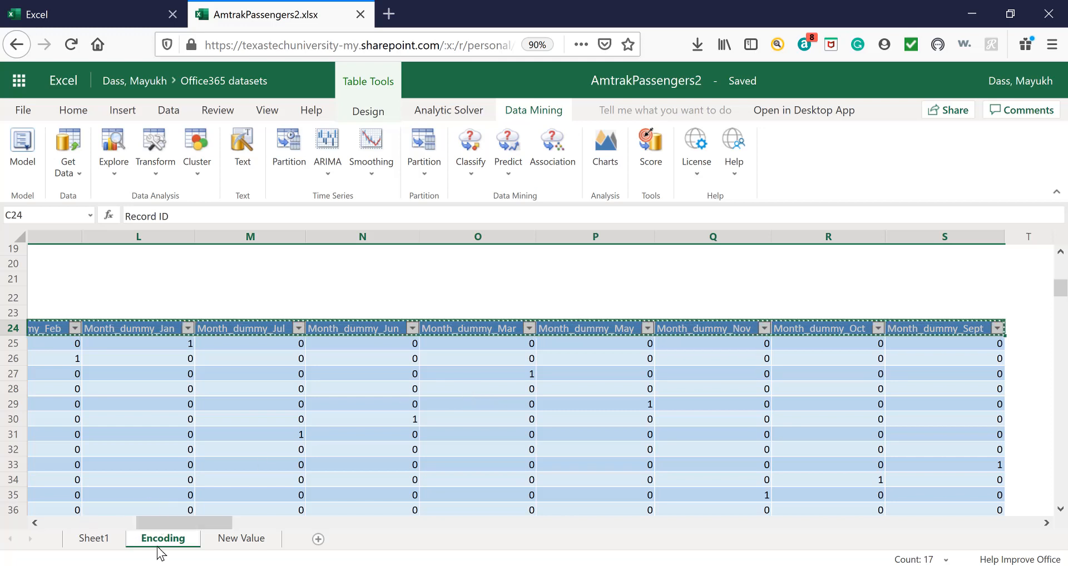
click(234, 538)
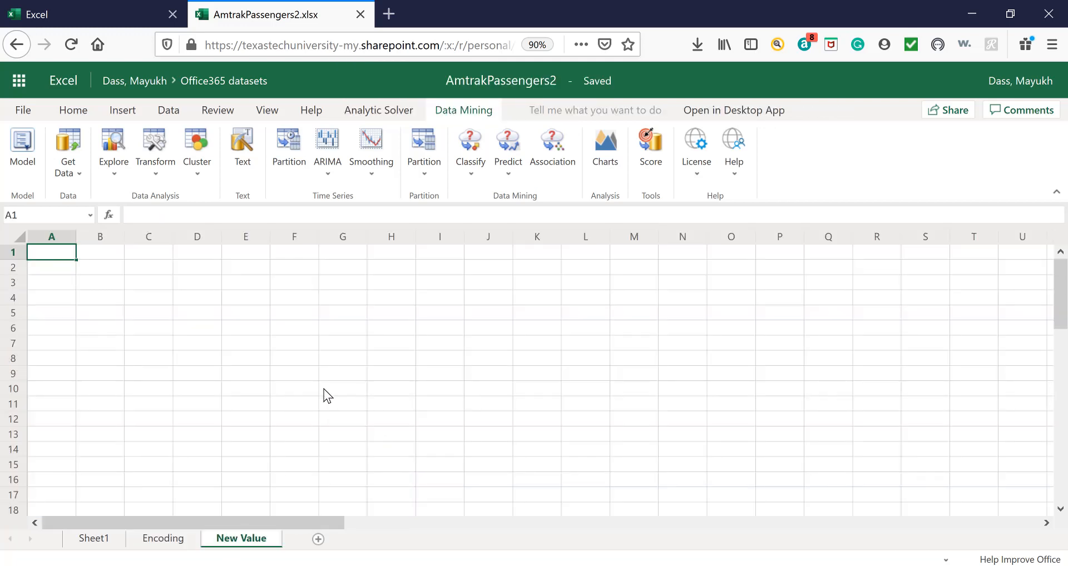
key(ctrl+v)
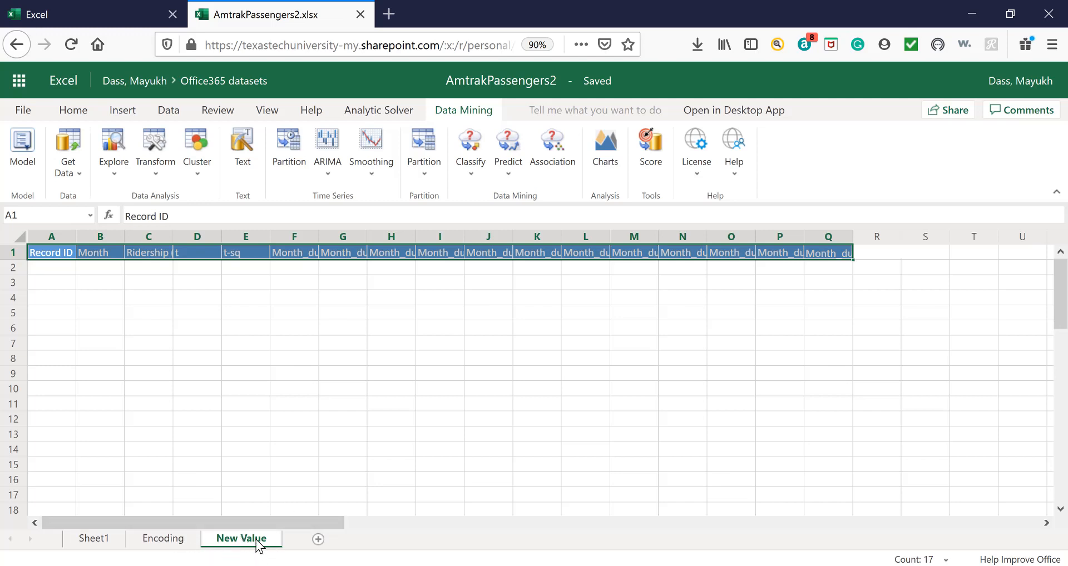
Compare the Encoding table with the New Value sheet, and go through its records down to Record 159.
click(174, 544)
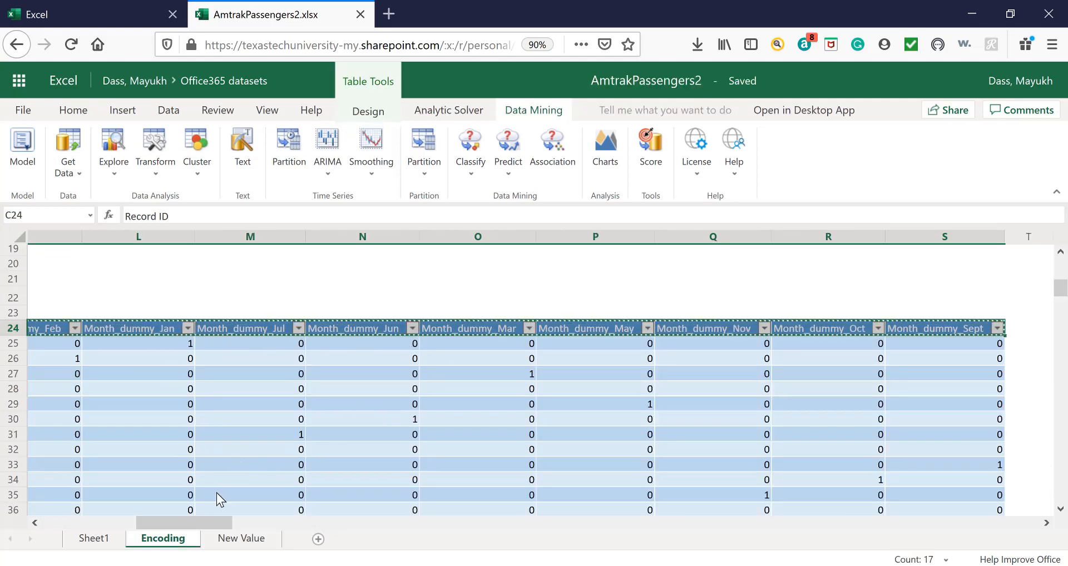
drag(185, 522, 129, 532)
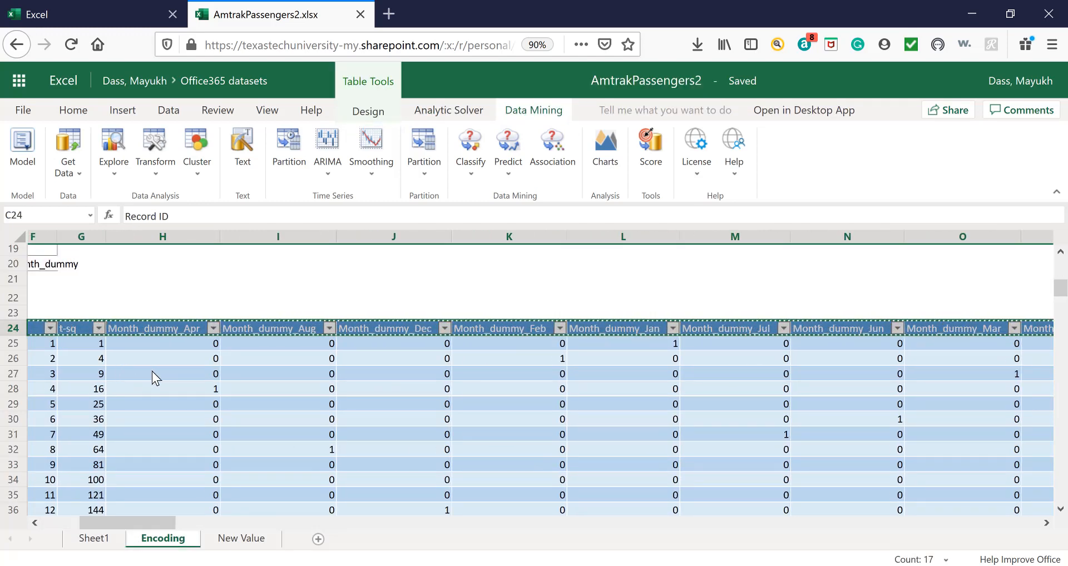
click(241, 539)
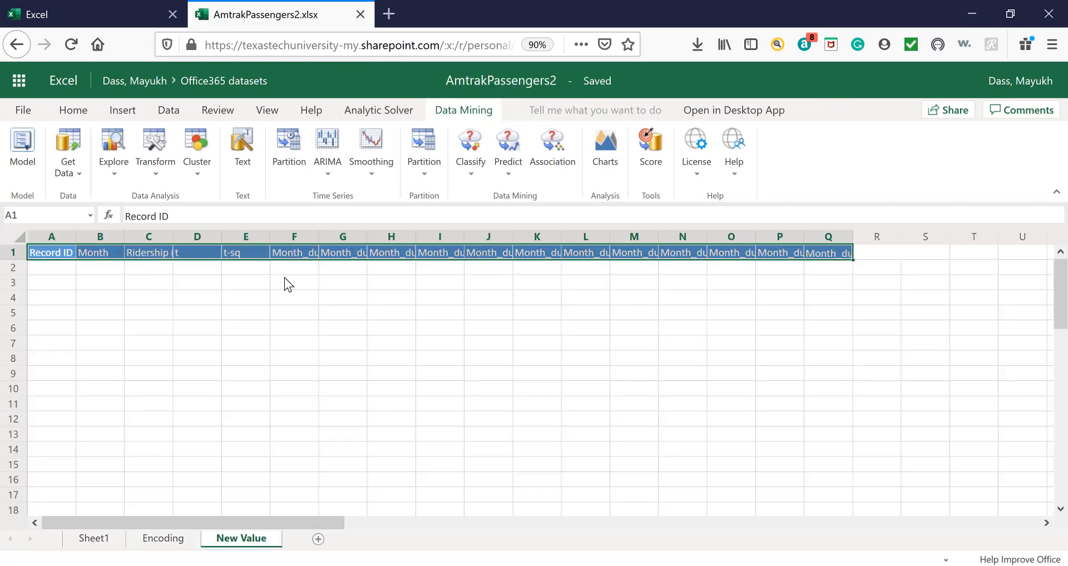
click(167, 539)
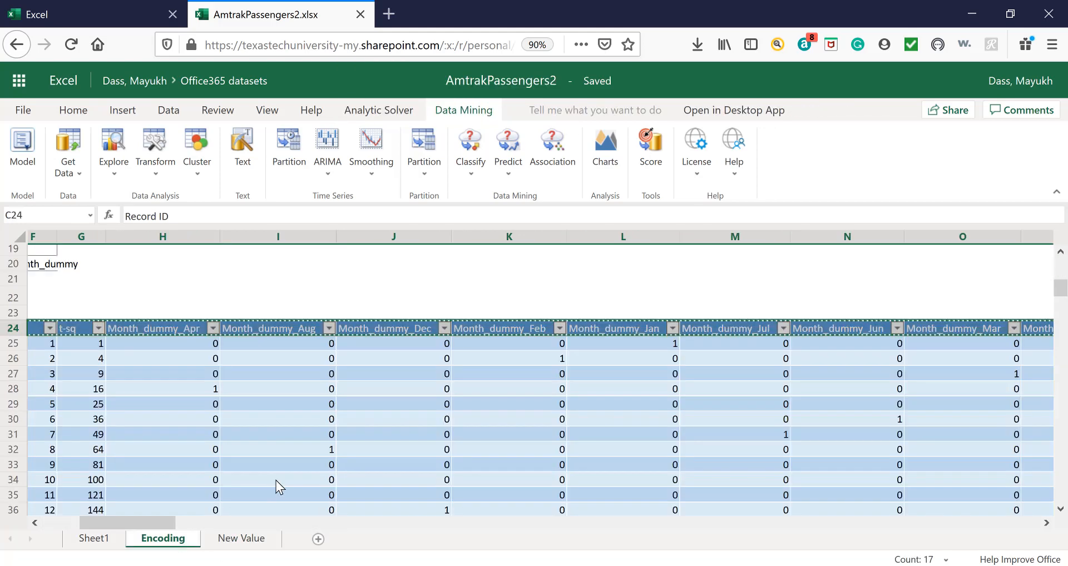
click(65, 523)
scroll(400, 462, down, 5)
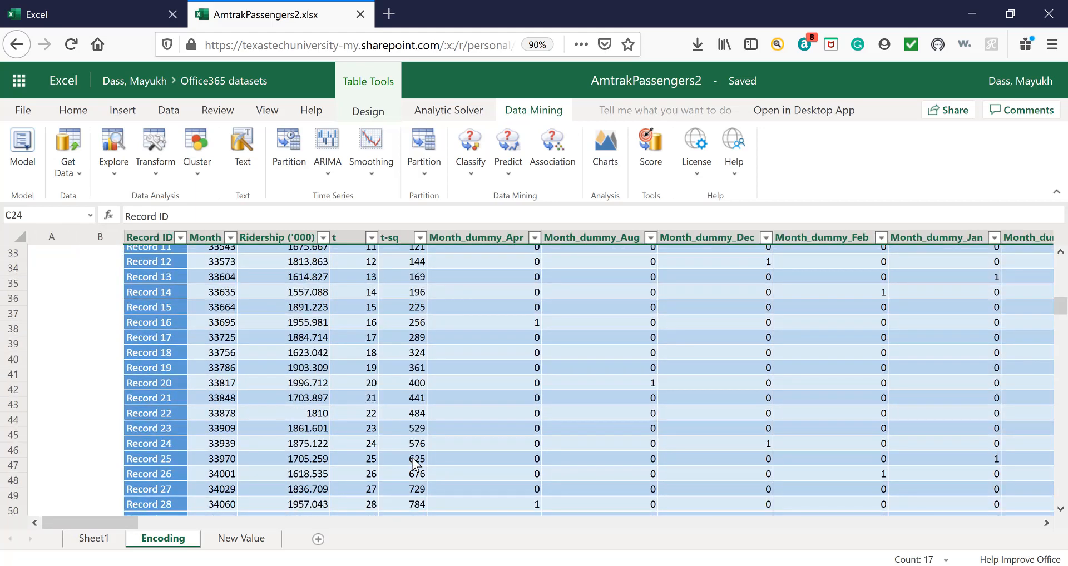
scroll(414, 461, down, 15)
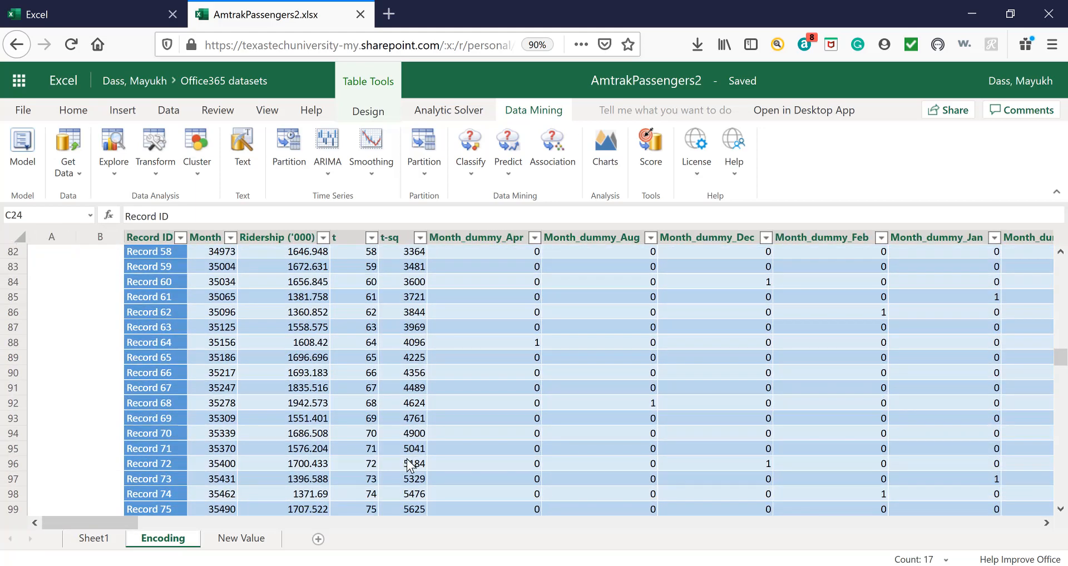
scroll(410, 466, down, 12)
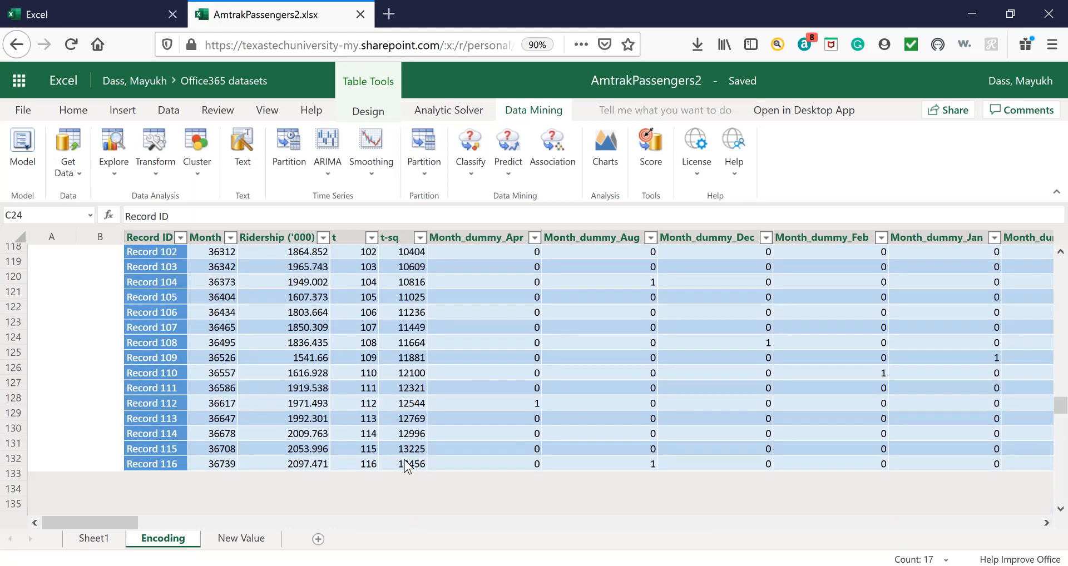
scroll(409, 466, down, 20)
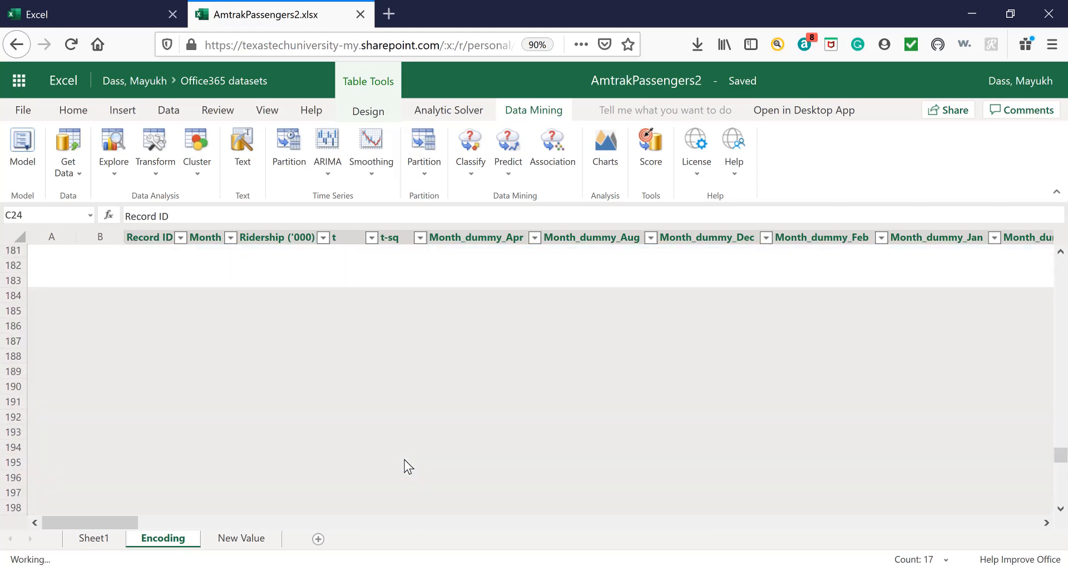
scroll(404, 461, up, 2)
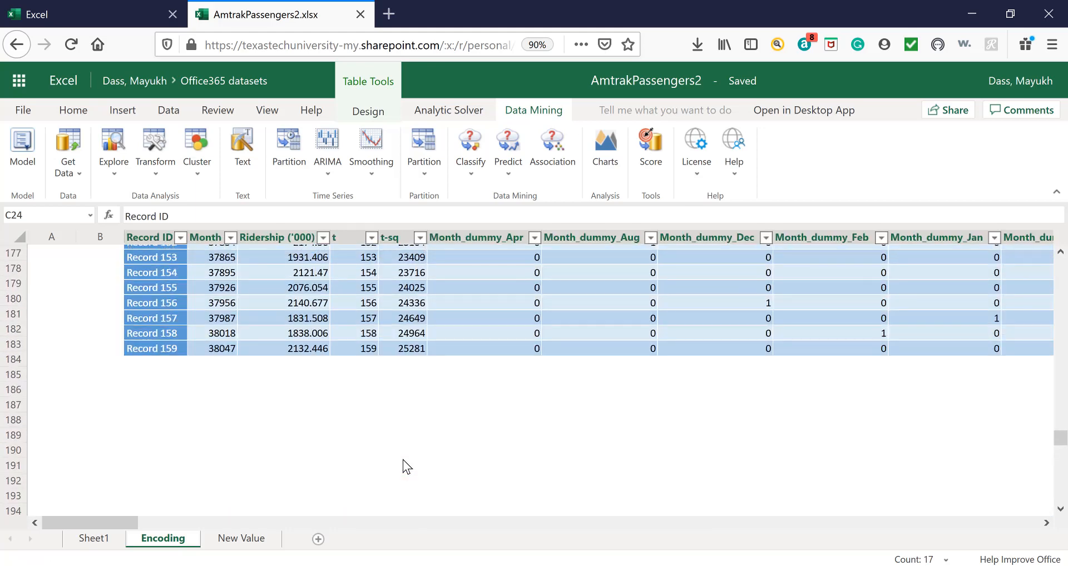
click(156, 349)
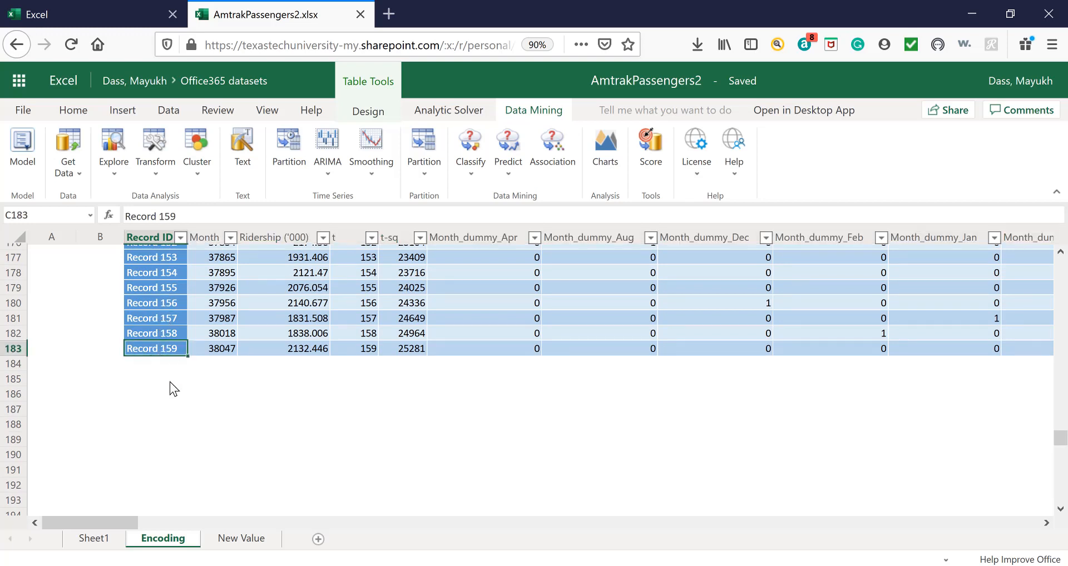
click(170, 361)
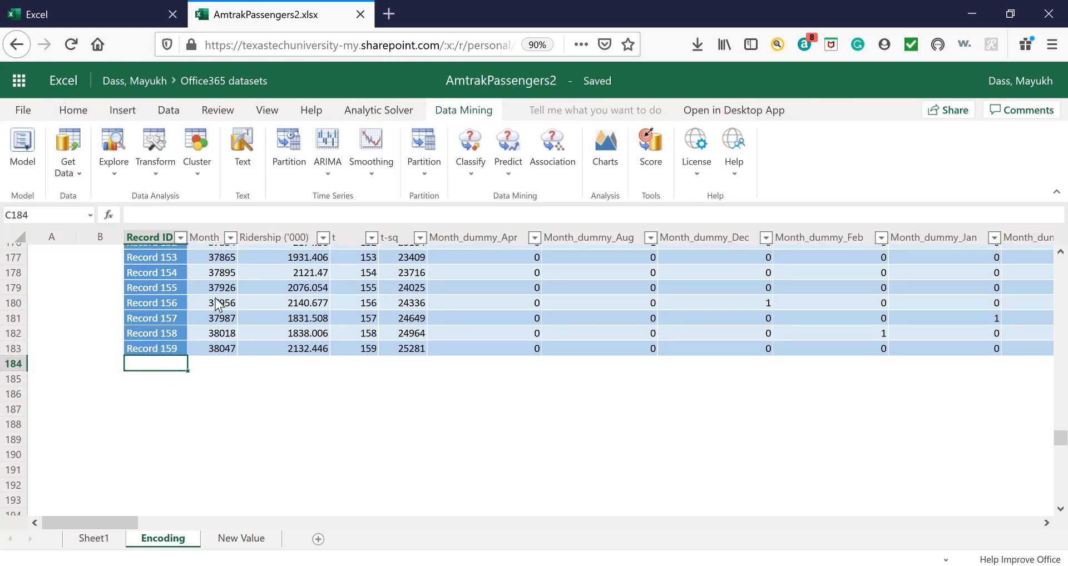
Extend the Month series in the Encoding table from its last 12 values (from D172) down to row 195.
scroll(213, 304, up, 2)
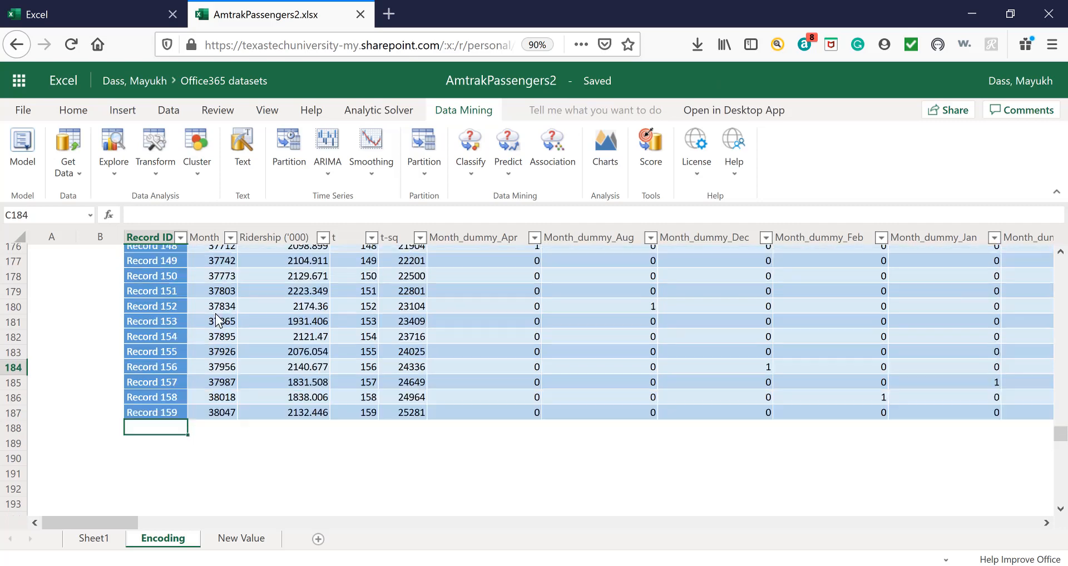
drag(215, 278, 233, 506)
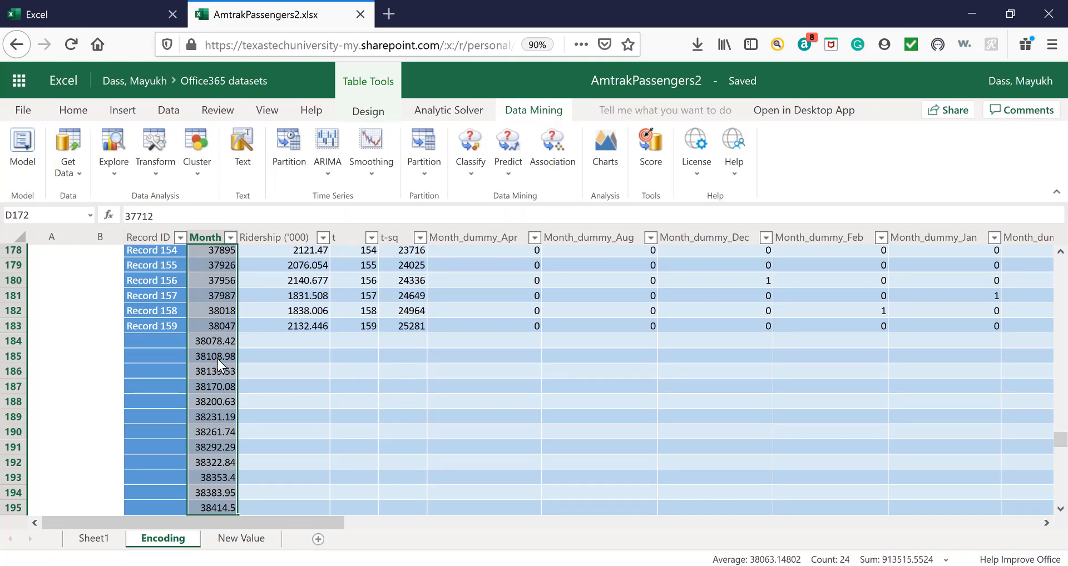
click(215, 415)
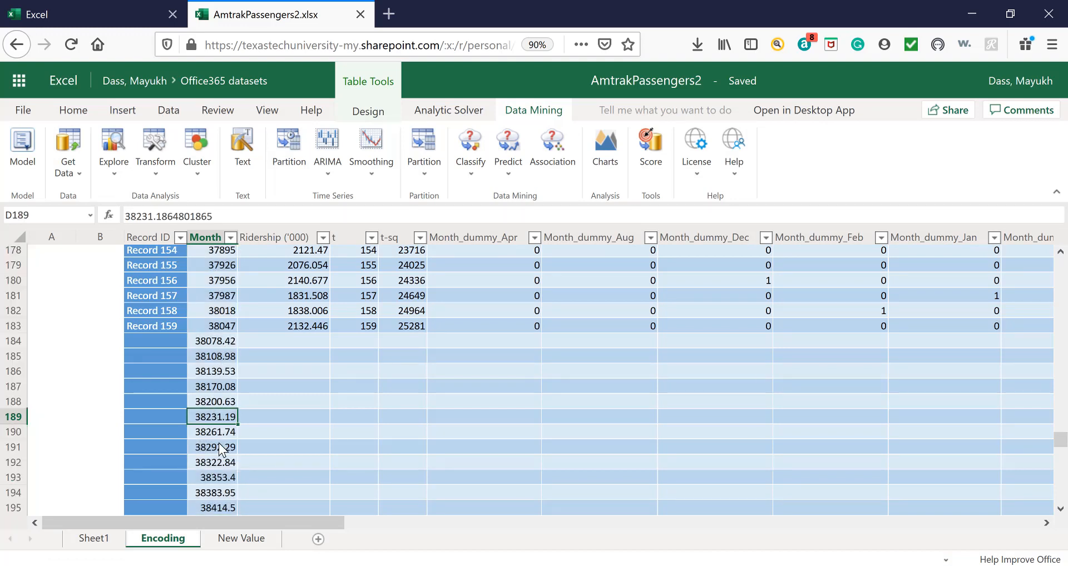
click(218, 434)
click(216, 446)
click(214, 462)
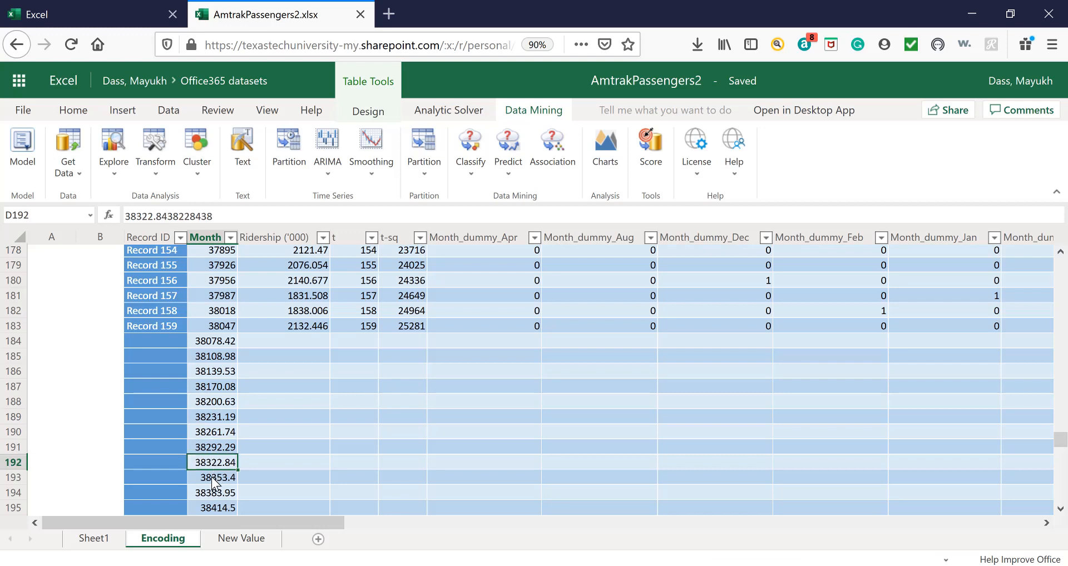
click(212, 477)
Extend the t series below Record 159 with the values 160 to 171, down to row 195.
click(308, 400)
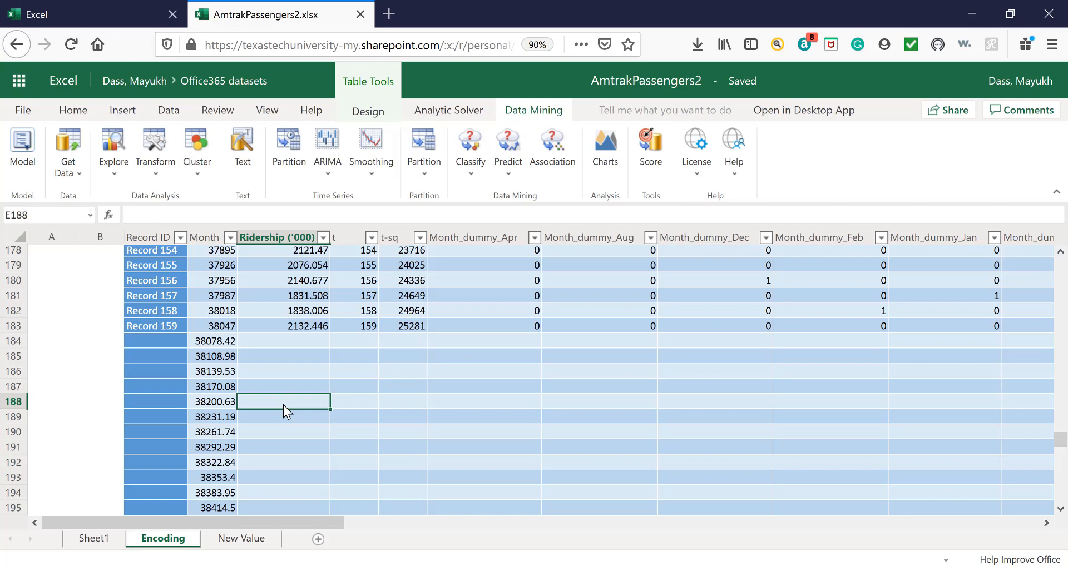
click(289, 340)
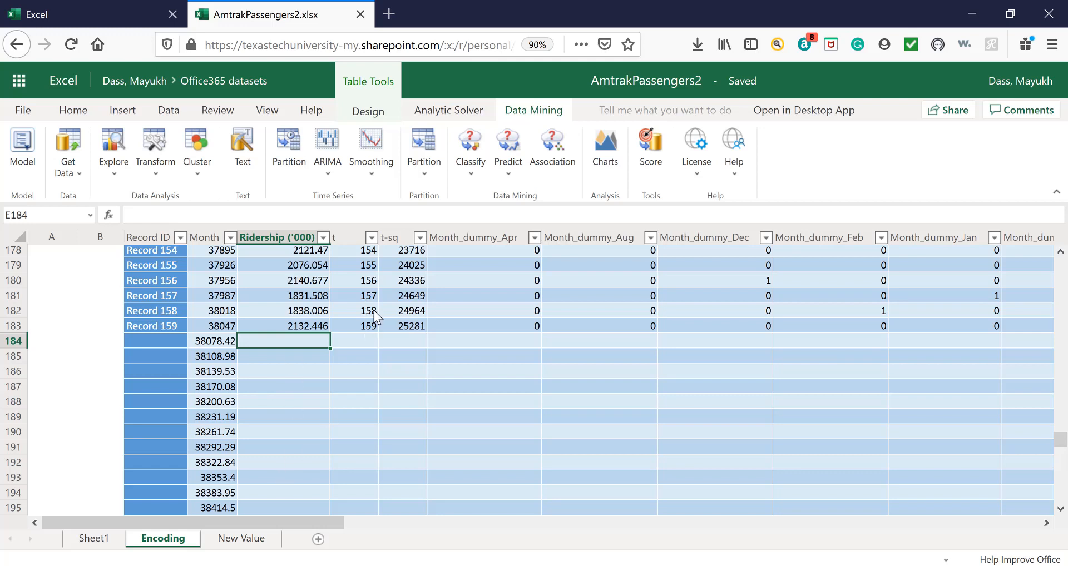
drag(356, 249, 344, 502)
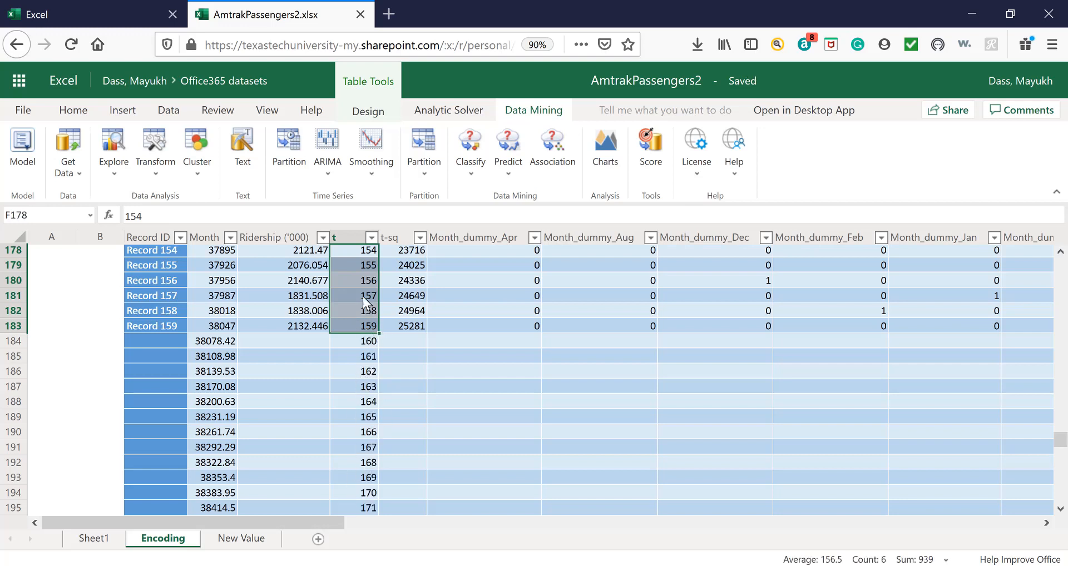
click(393, 341)
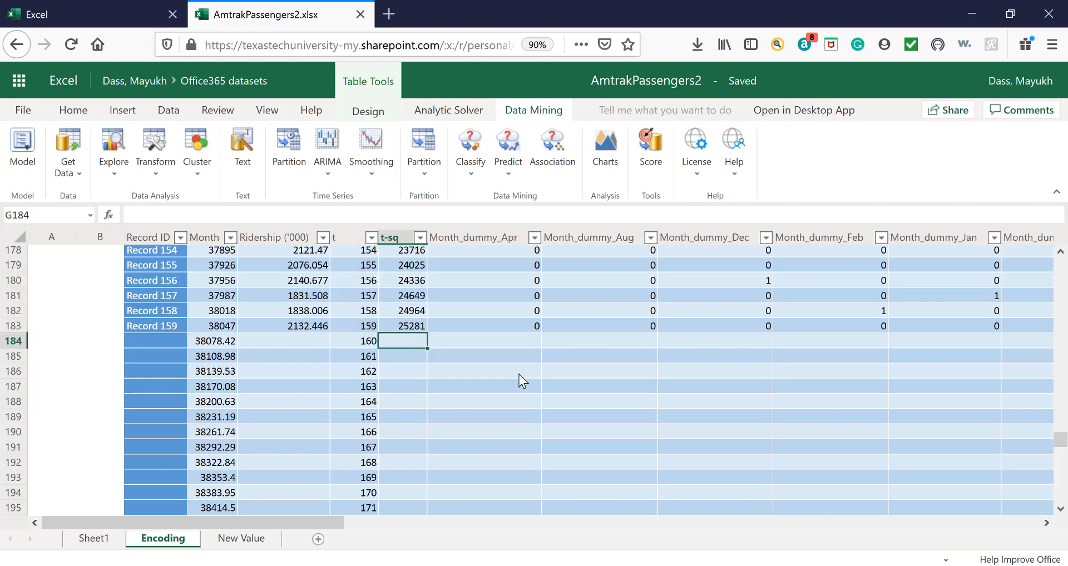
text(=)
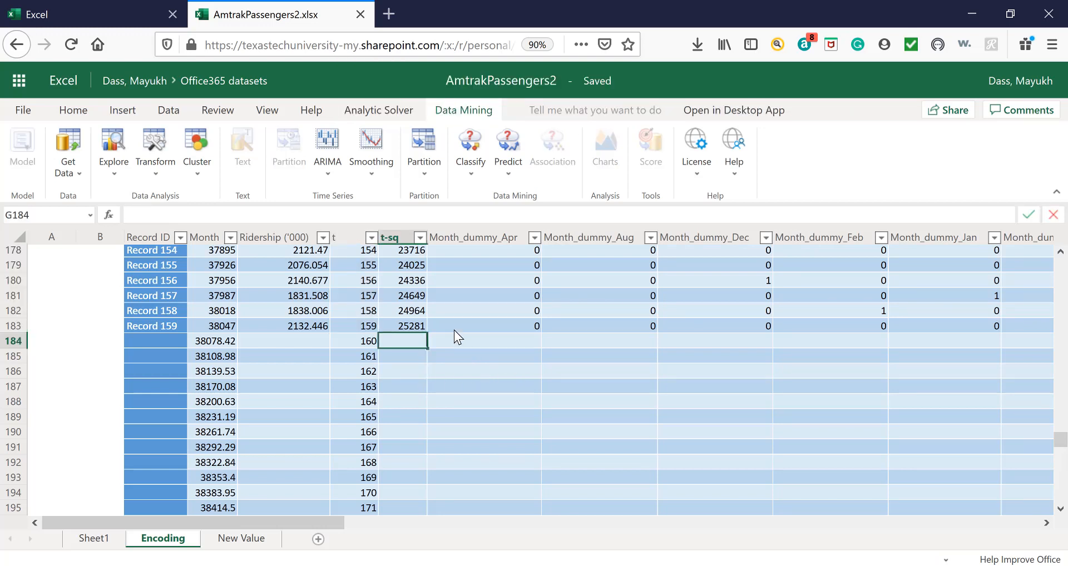
key(Left)
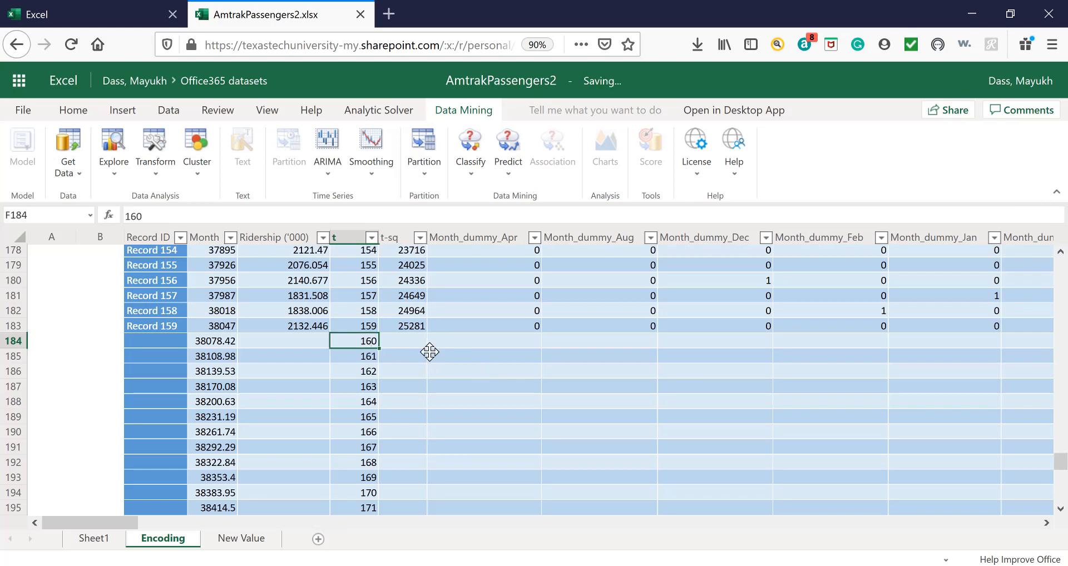
key(Right)
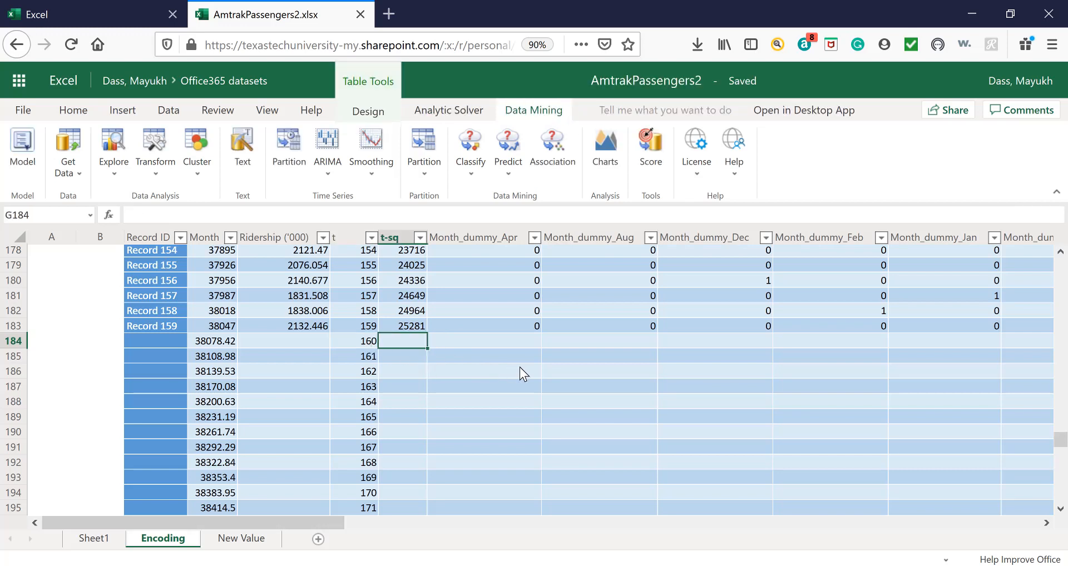
Enter the formula =F184^2 in t-sq cell G184 to square the t value of that row.
text(=)
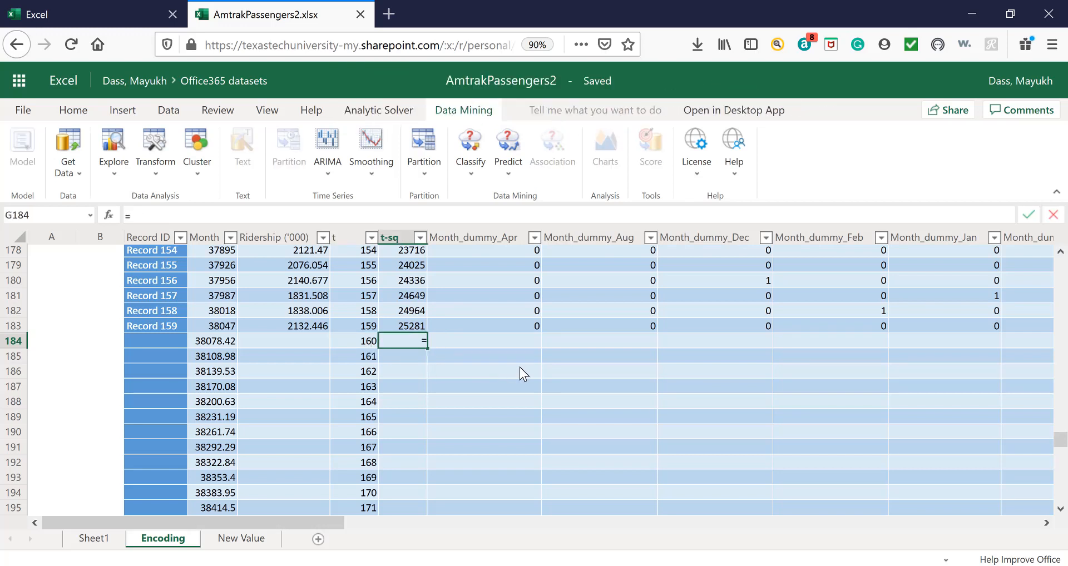
click(369, 341)
text(^)
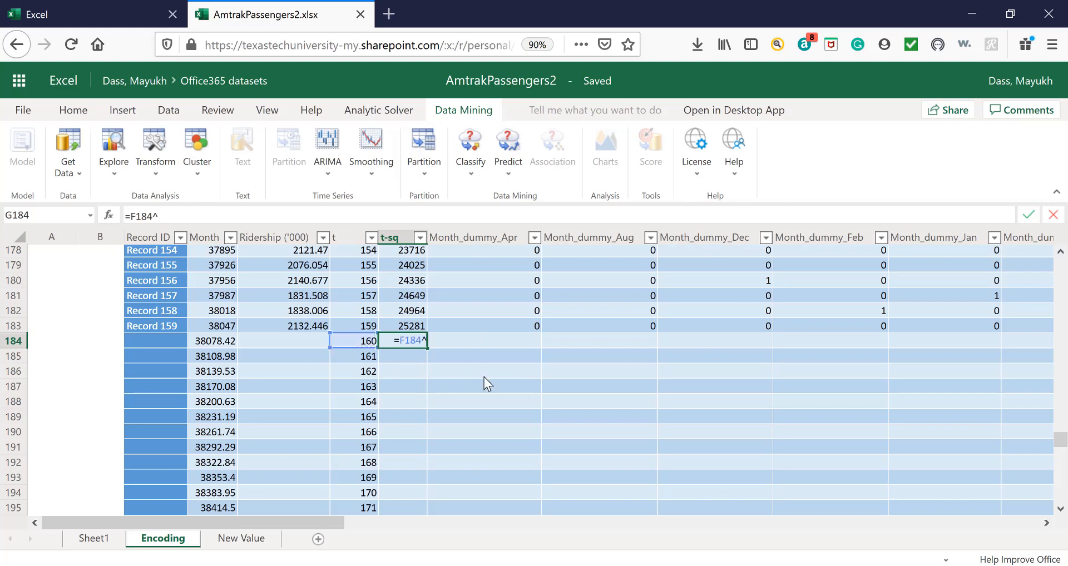
text(2)
key(Return)
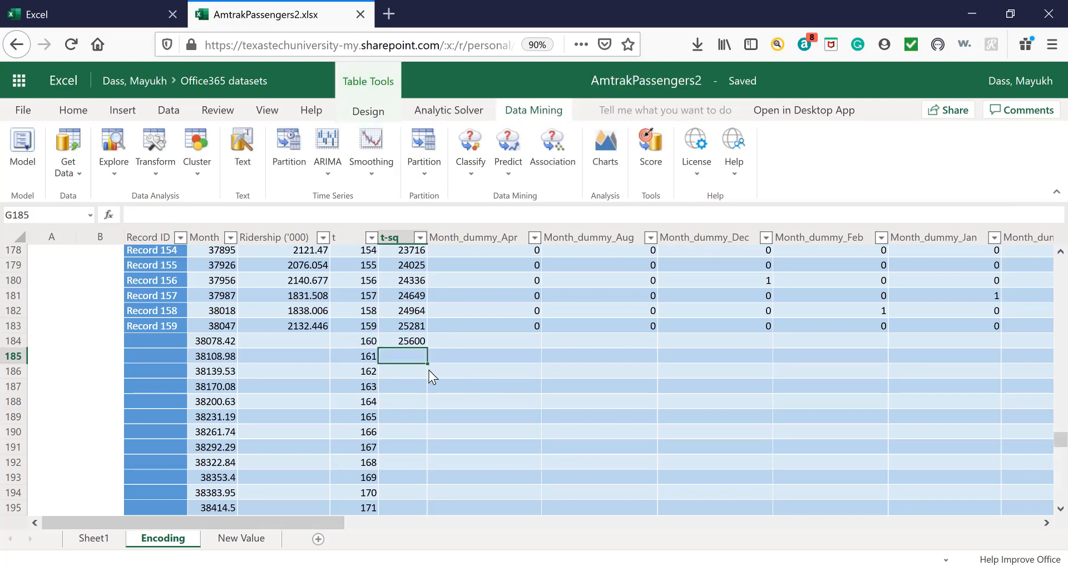
click(410, 345)
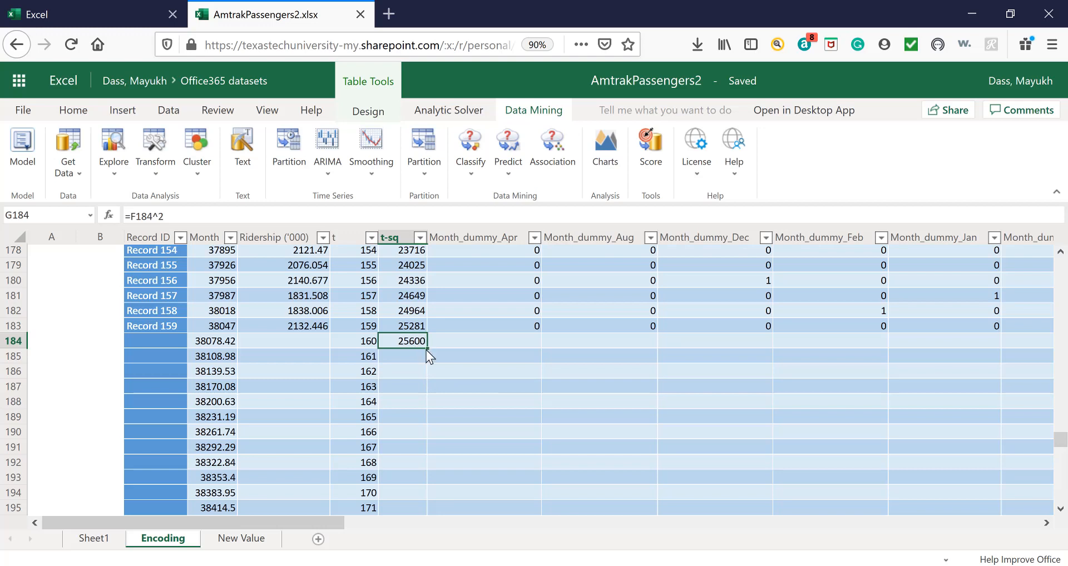
Fill the t-sq formula from G184 down the added rows to row 195.
double_click(427, 349)
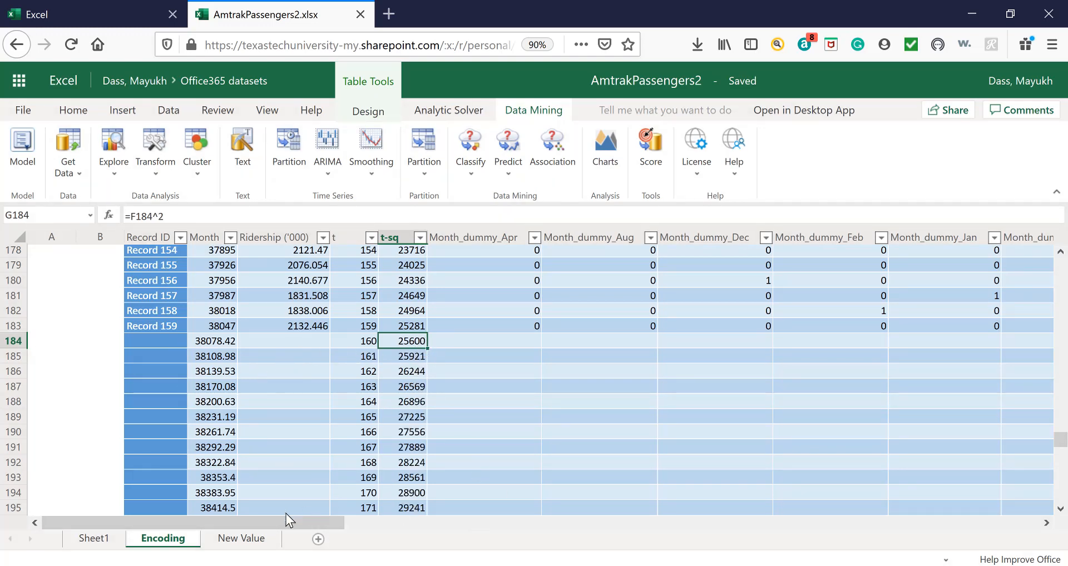
click(251, 540)
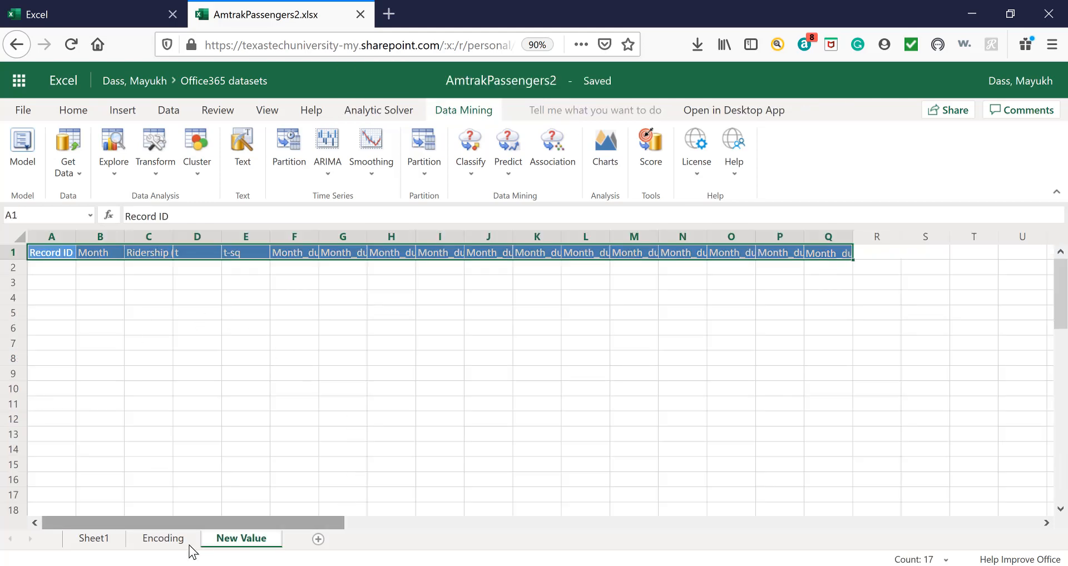
click(163, 538)
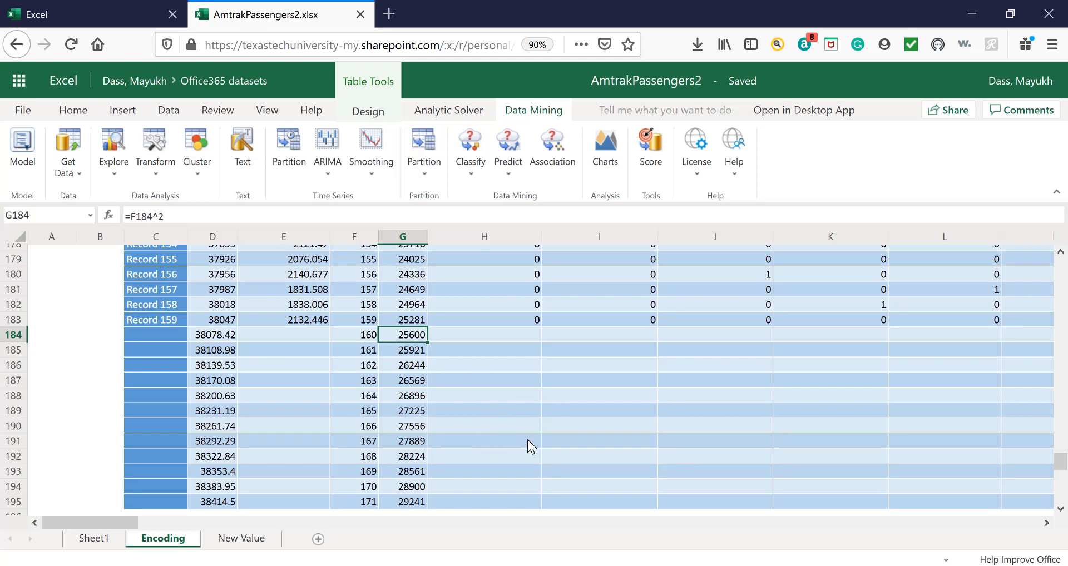
Copy the month dummy values of Records 148 to 159 (H172:S183) into the added rows of the Encoding table, starting at H184.
scroll(525, 442, up, 3)
click(520, 416)
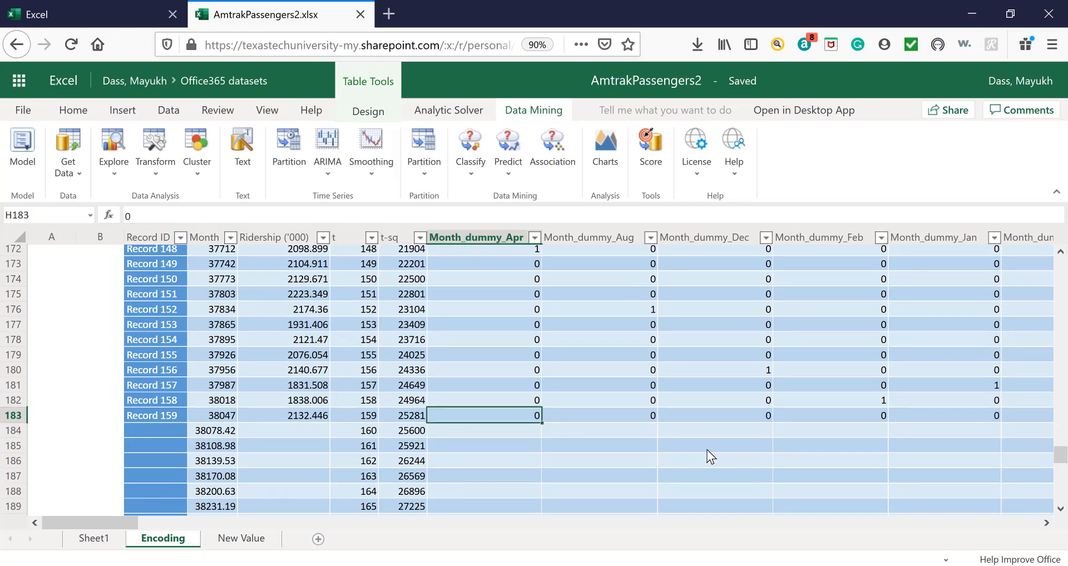
key(shift+Up)
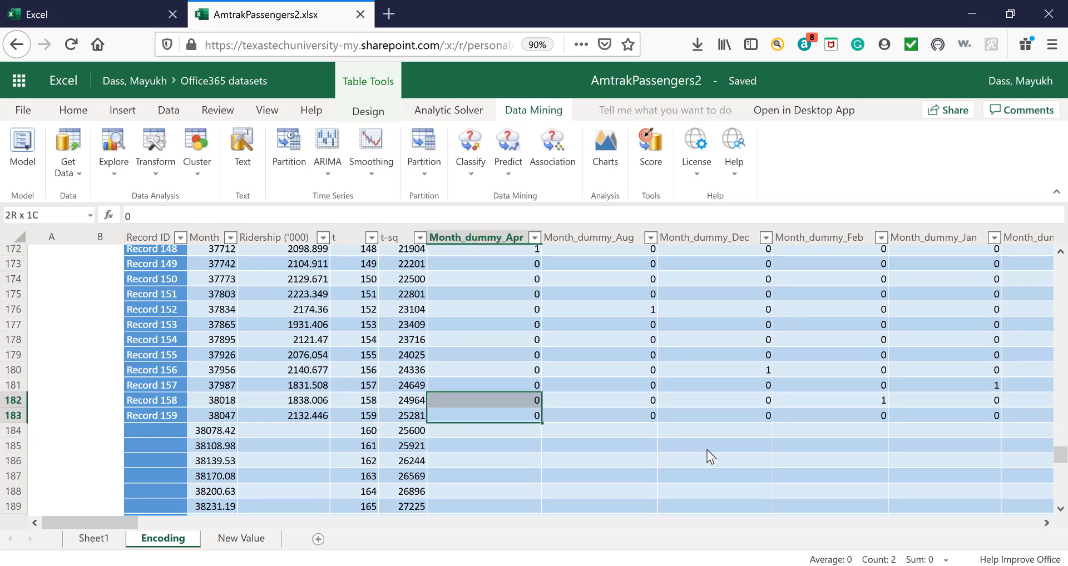
key(shift+Up)
key(shift+Up)
key(shift+Up)
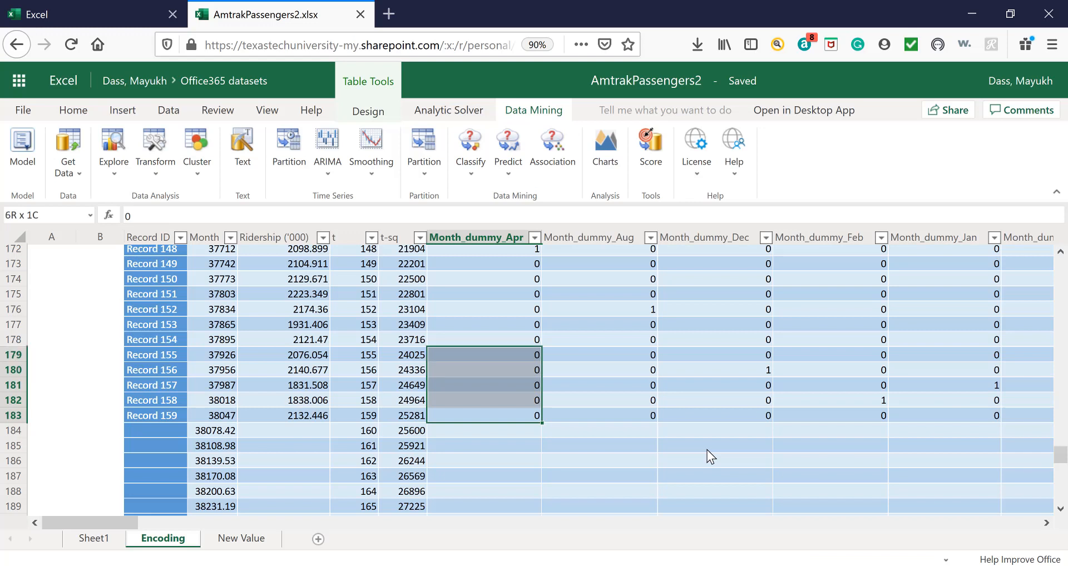
key(shift+Up)
key(shift+Up)
key(shift+Up)
key(shift+Up)
key(shift+Up)
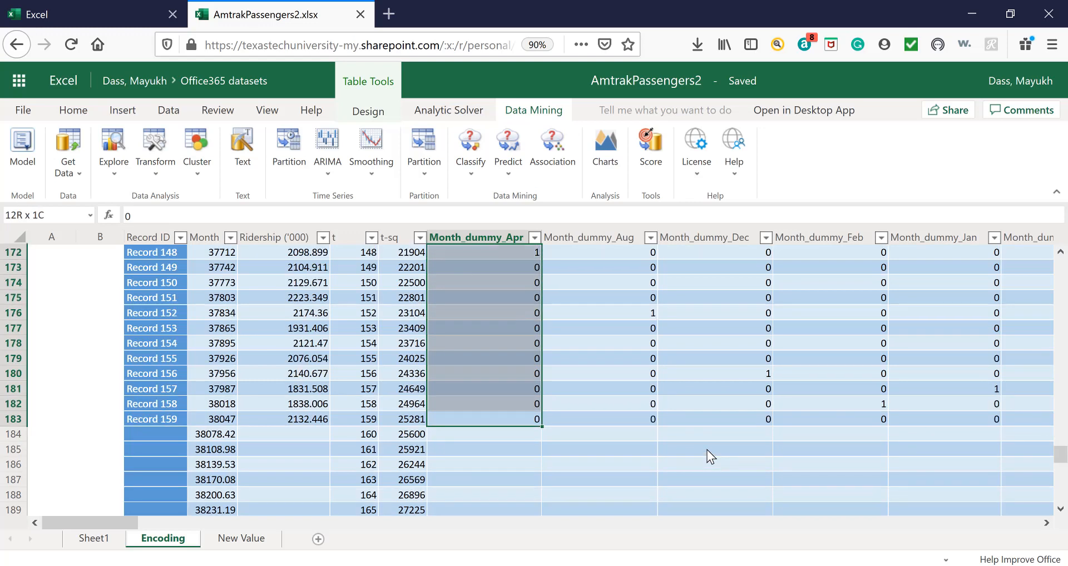
key(shift+Right)
key(shift+Right)
key(shift+Right)
key(shift+Right)
key(shift+Right)
key(shift+Right)
key(shift+Right)
key(shift+Right)
key(shift+Right)
key(shift+Right)
key(shift+Right)
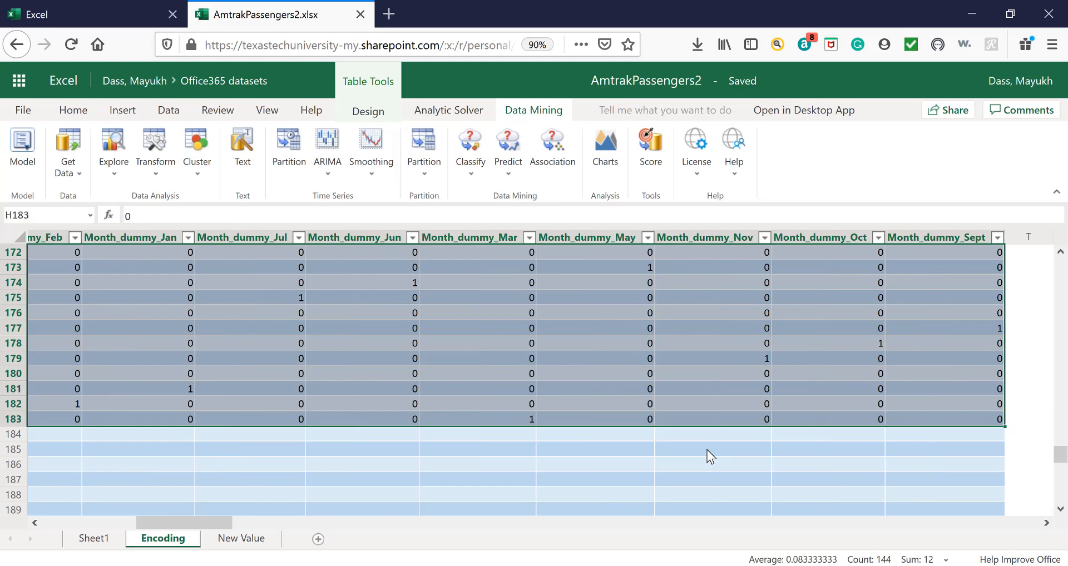
key(ctrl+c)
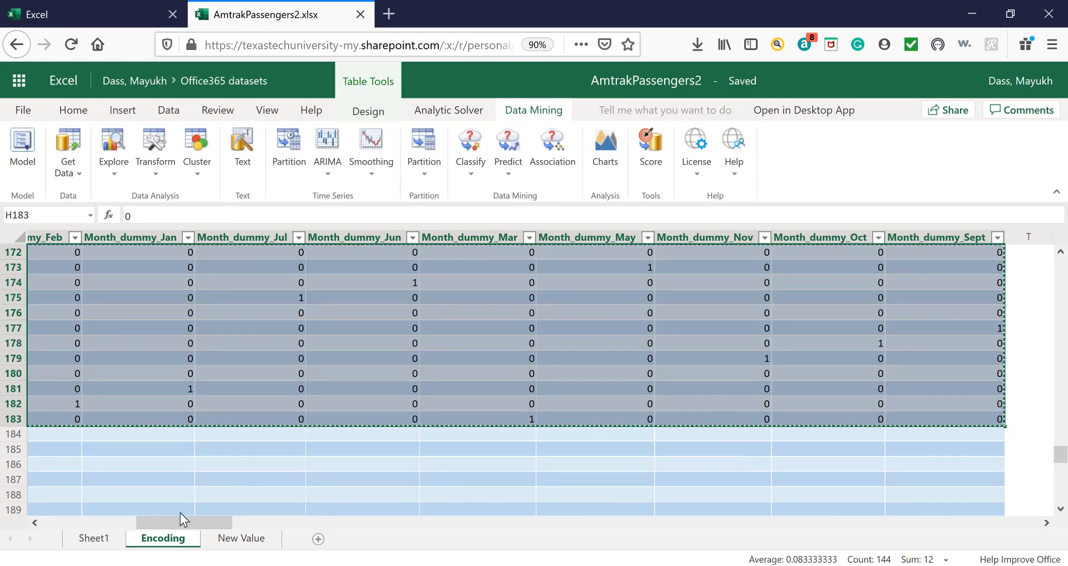
drag(143, 520, 101, 525)
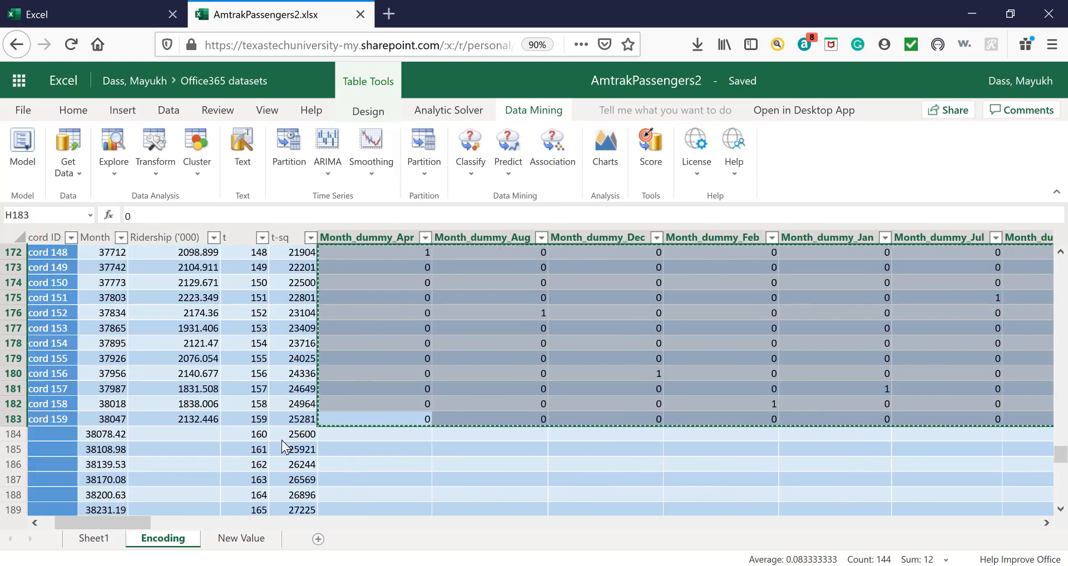
click(356, 438)
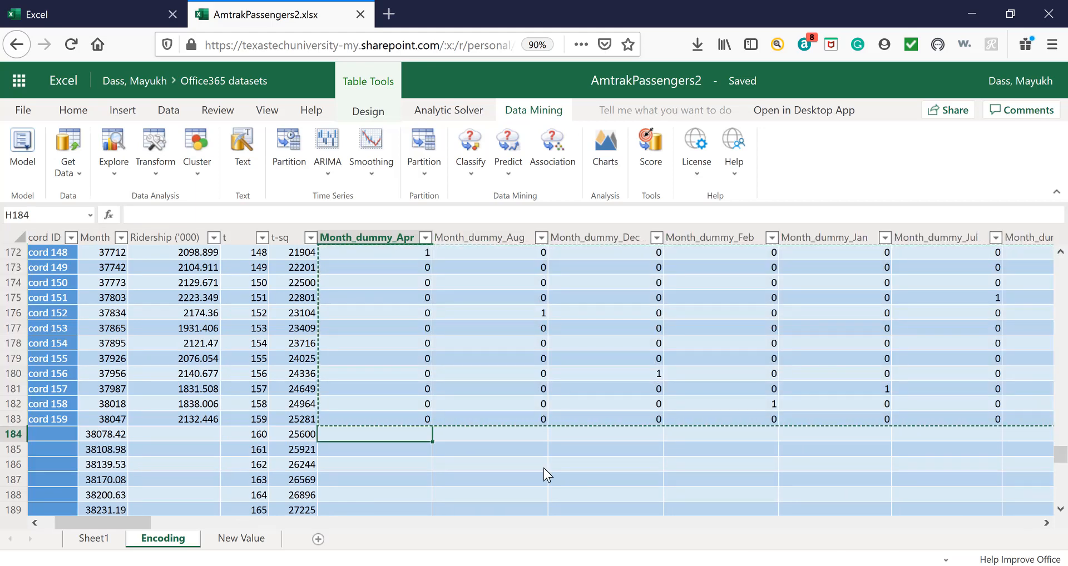
key(ctrl+v)
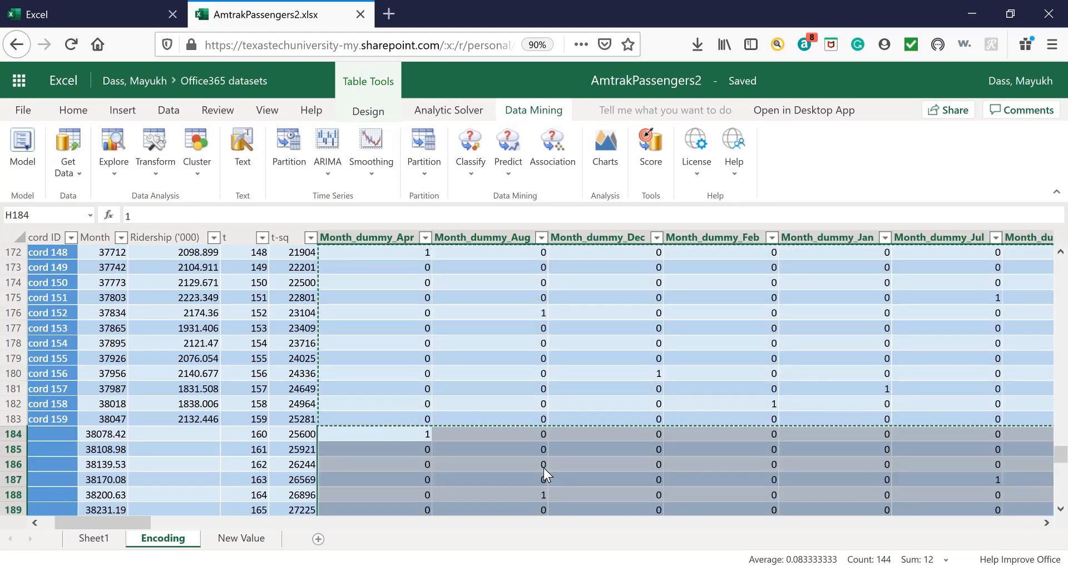
scroll(542, 471, down, 2)
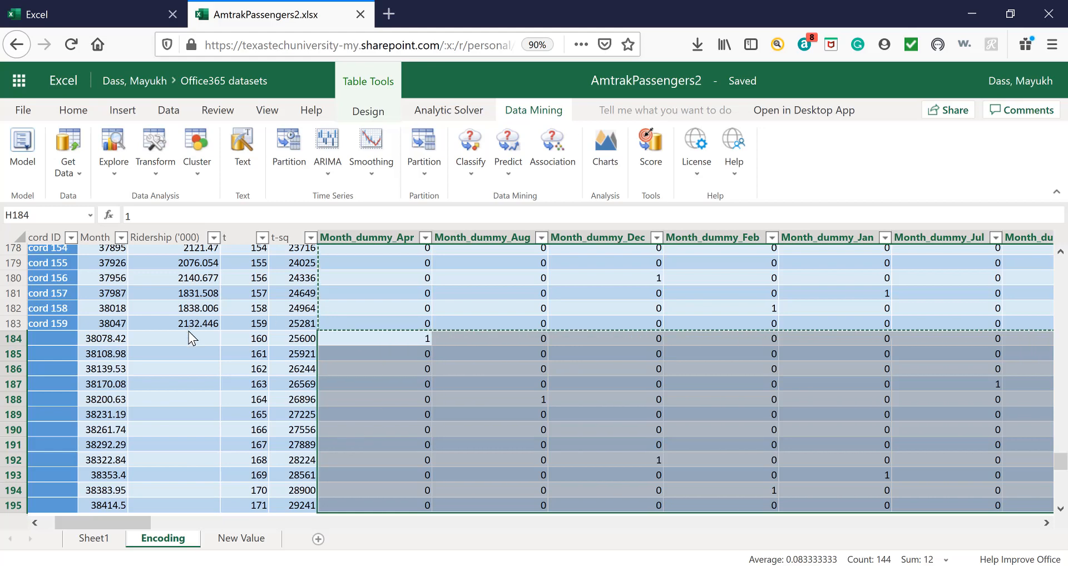
Move the 12 future rows C184:S195 from the Encoding table to the New Value sheet, starting at cell A2 below the headers.
drag(188, 335, 185, 496)
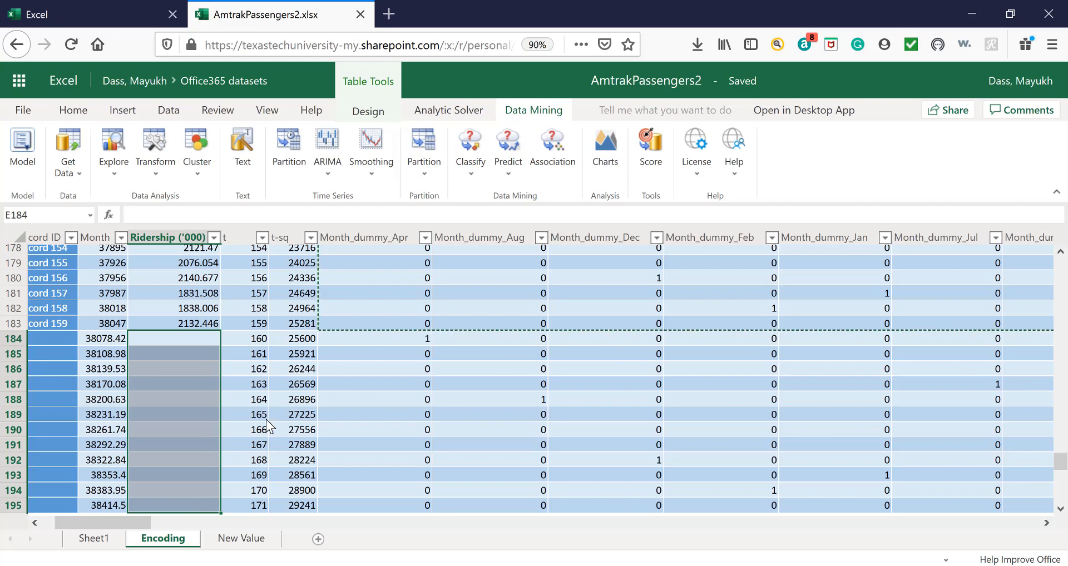
click(504, 385)
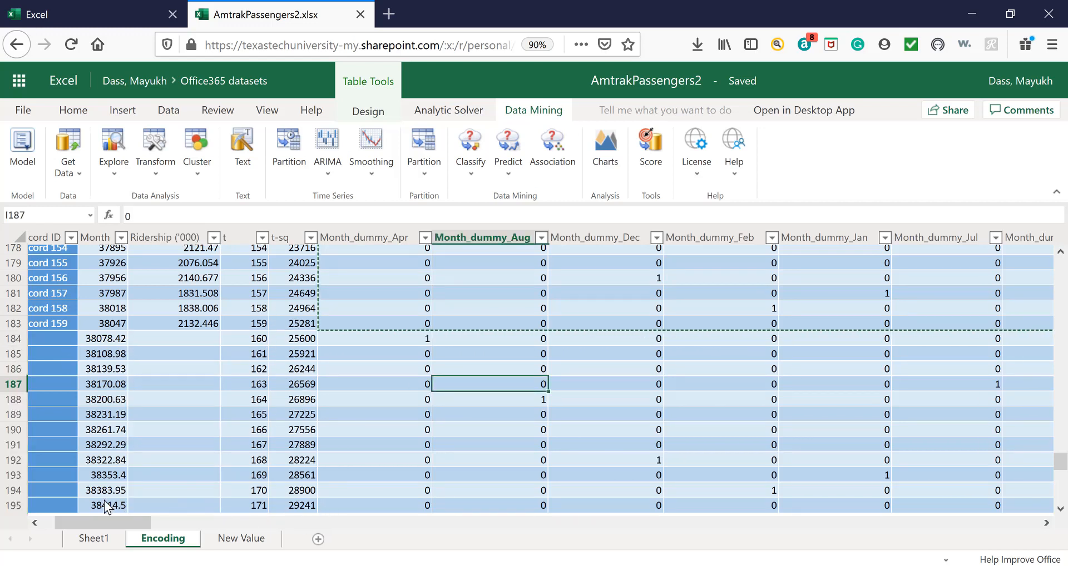
drag(69, 519, 58, 522)
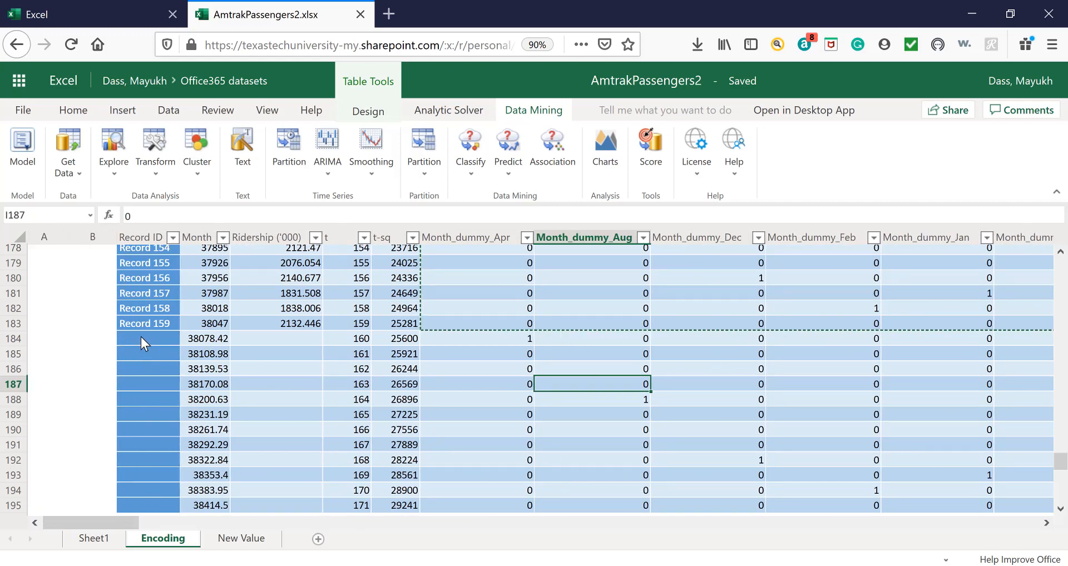
drag(141, 336, 350, 354)
drag(601, 382, 499, 326)
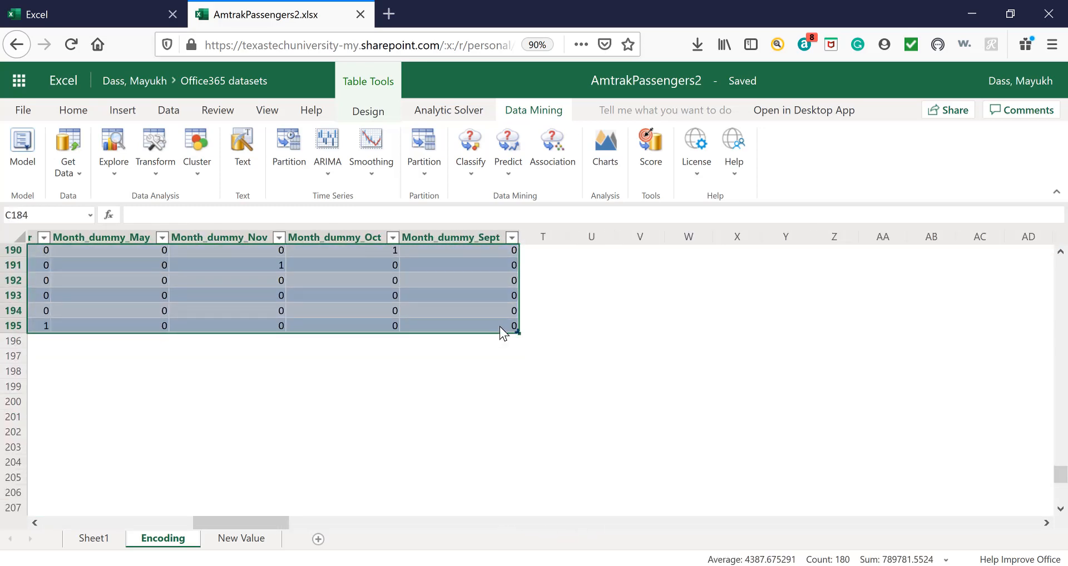
key(ctrl+c)
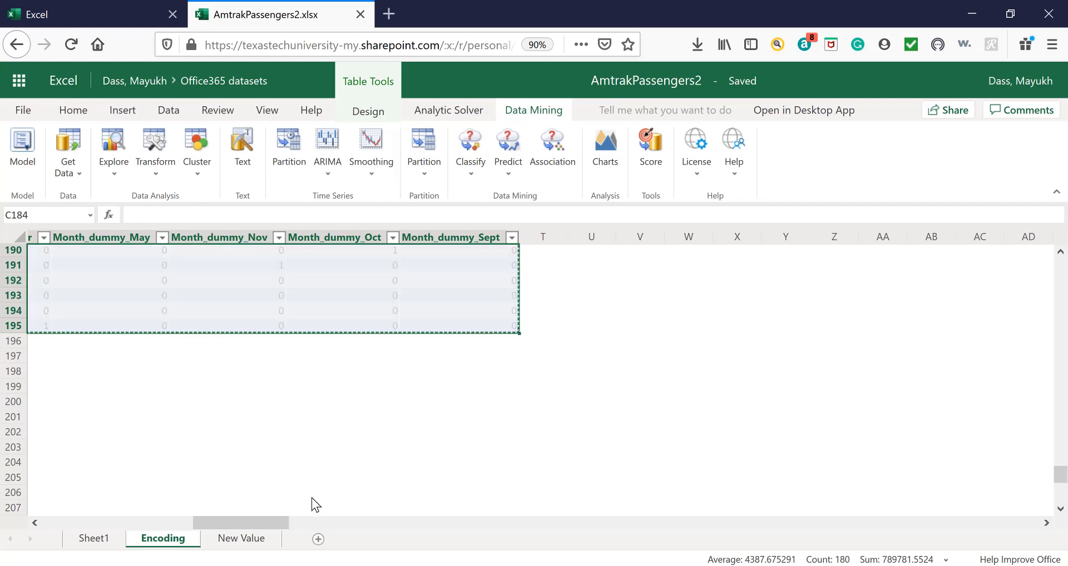
click(240, 538)
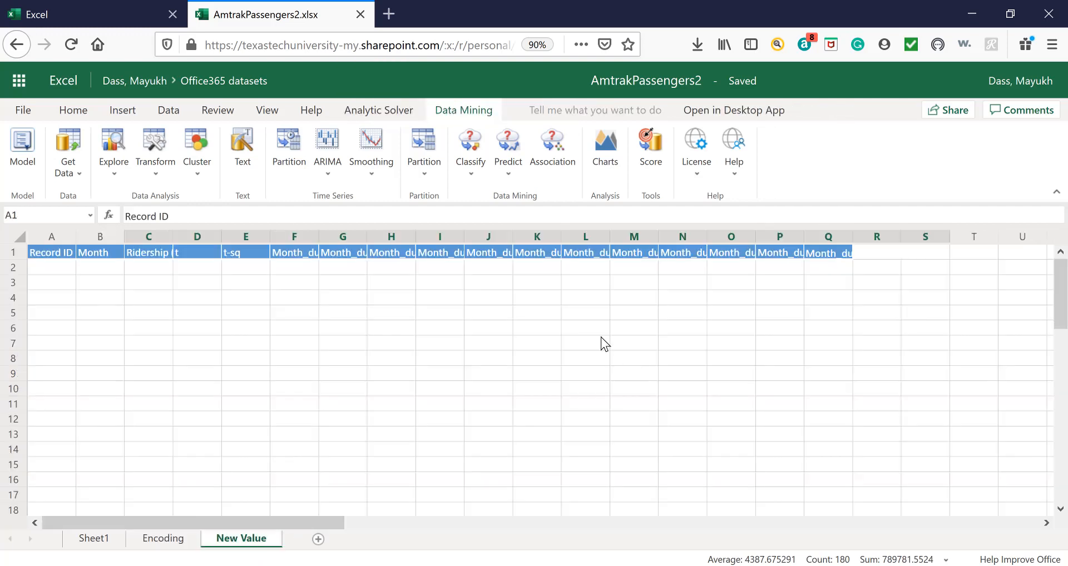
click(59, 269)
key(ctrl+v)
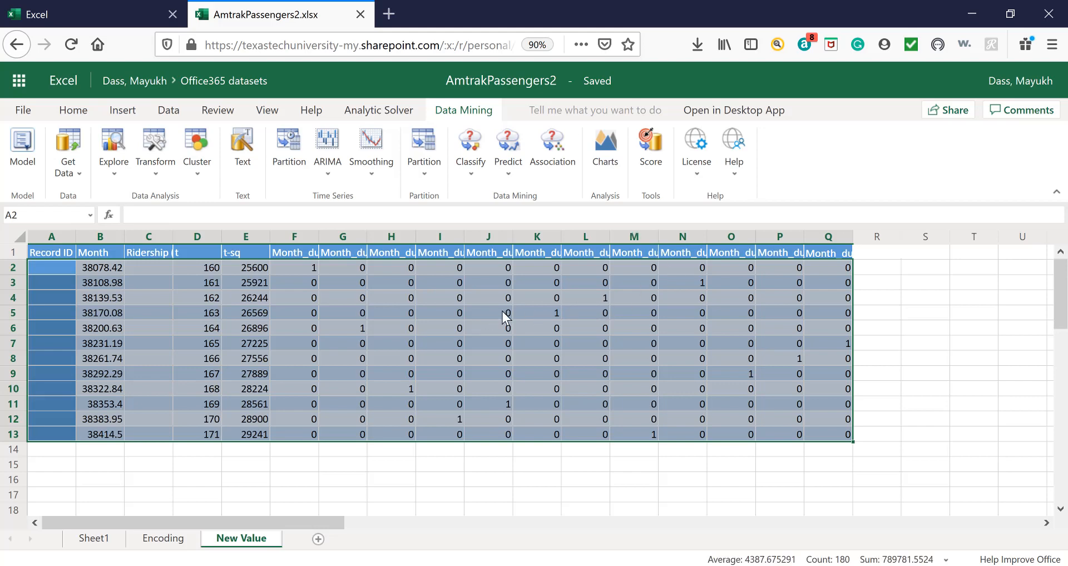
Check the New Value rows against the Encoding table, including the rows below Record 159.
click(167, 538)
click(255, 540)
click(51, 256)
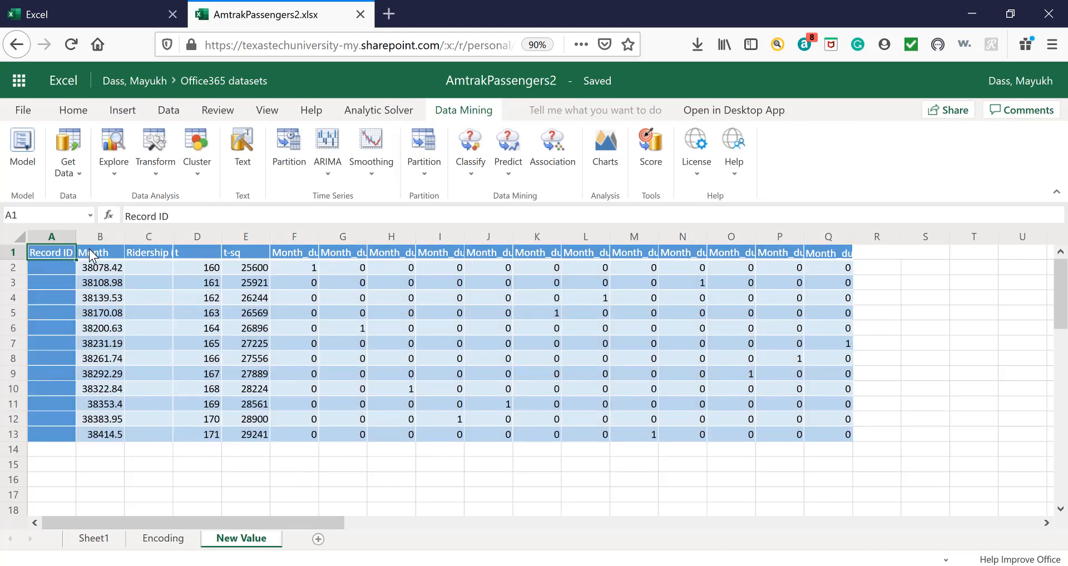
click(187, 539)
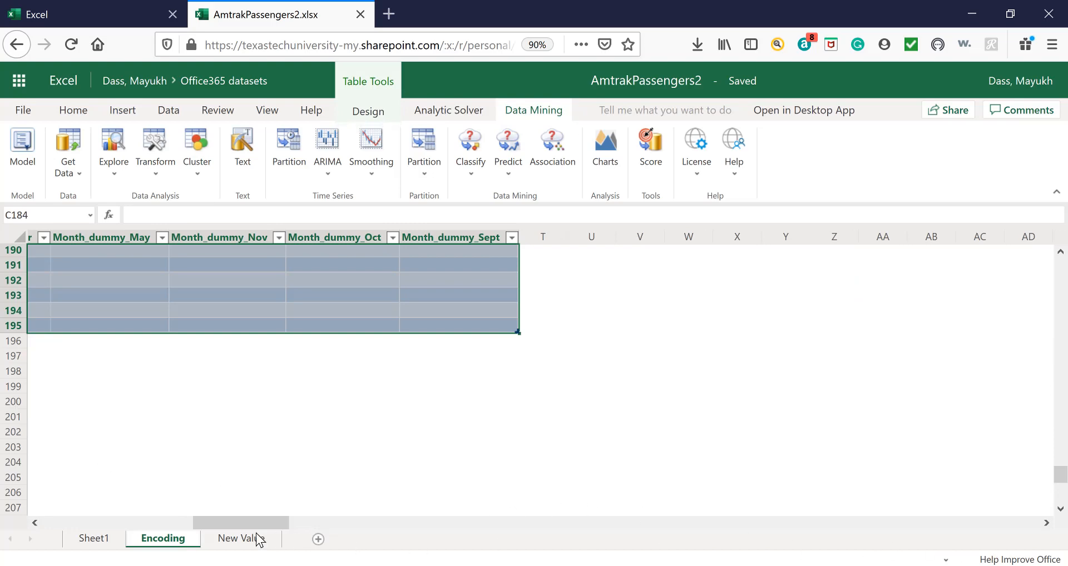
drag(211, 527, 119, 539)
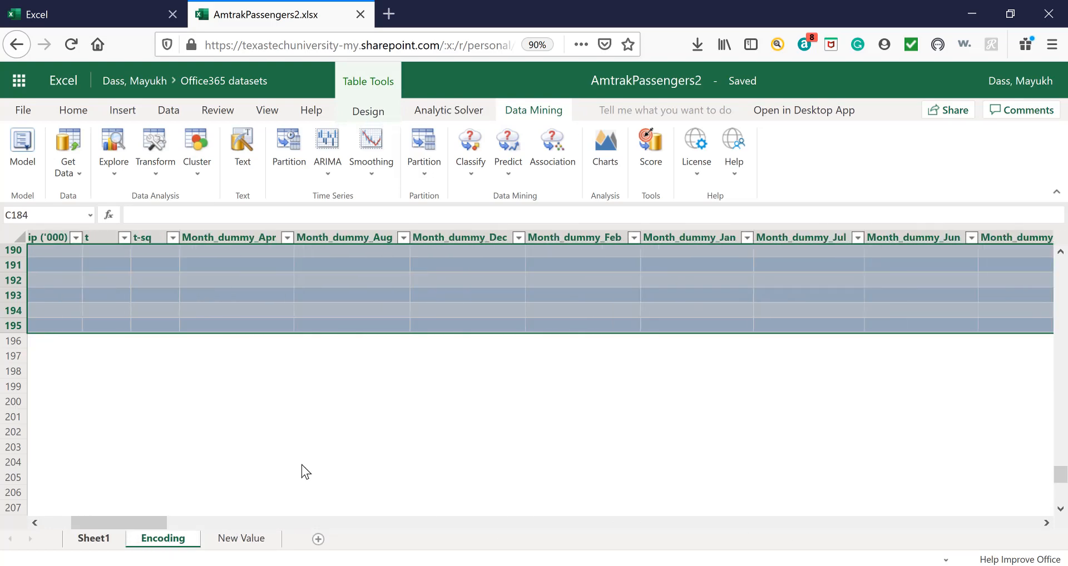
scroll(360, 455, up, 6)
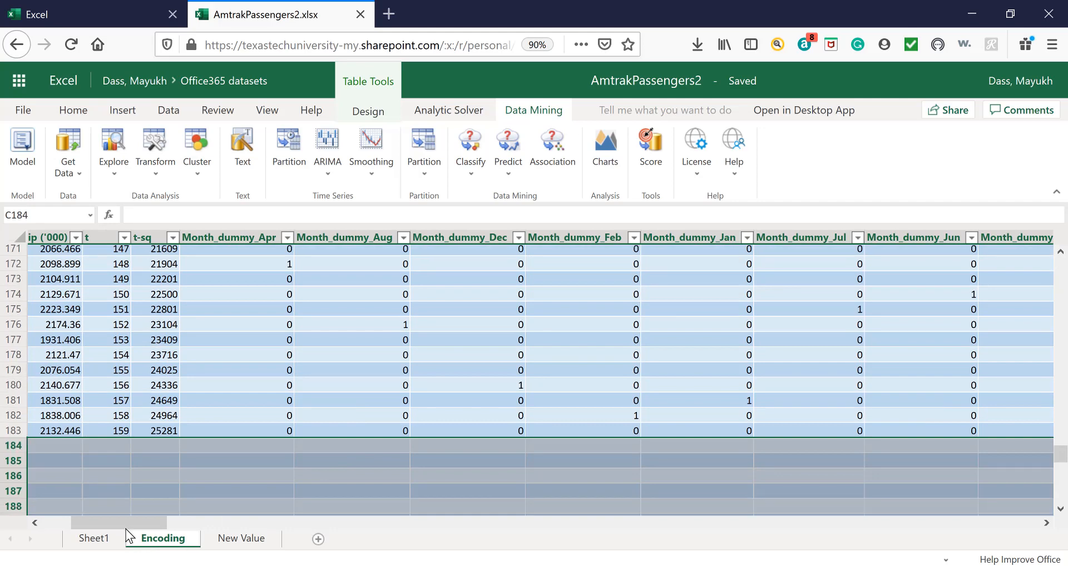
drag(120, 525, 78, 527)
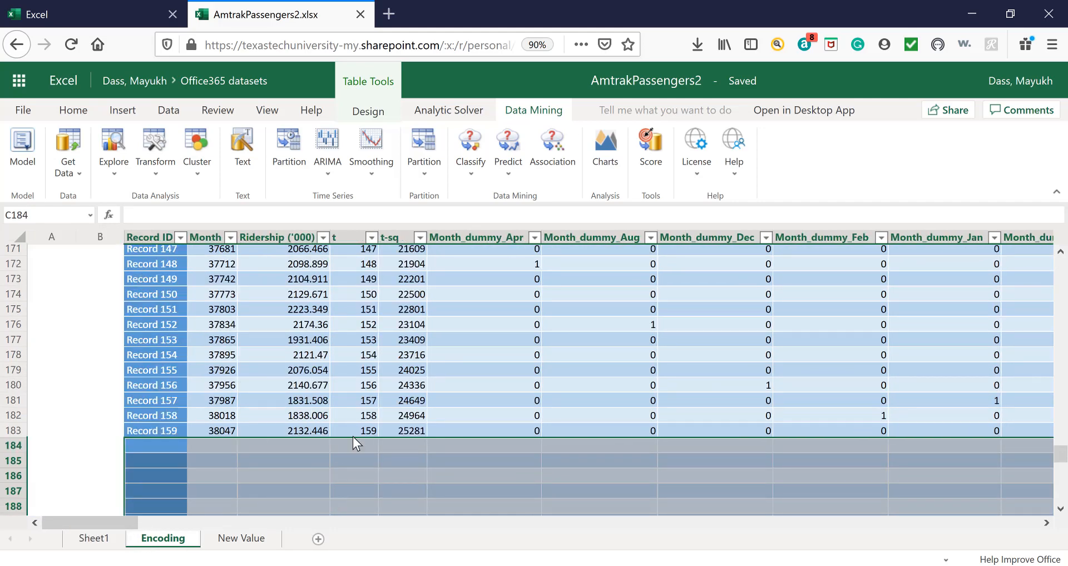
click(240, 537)
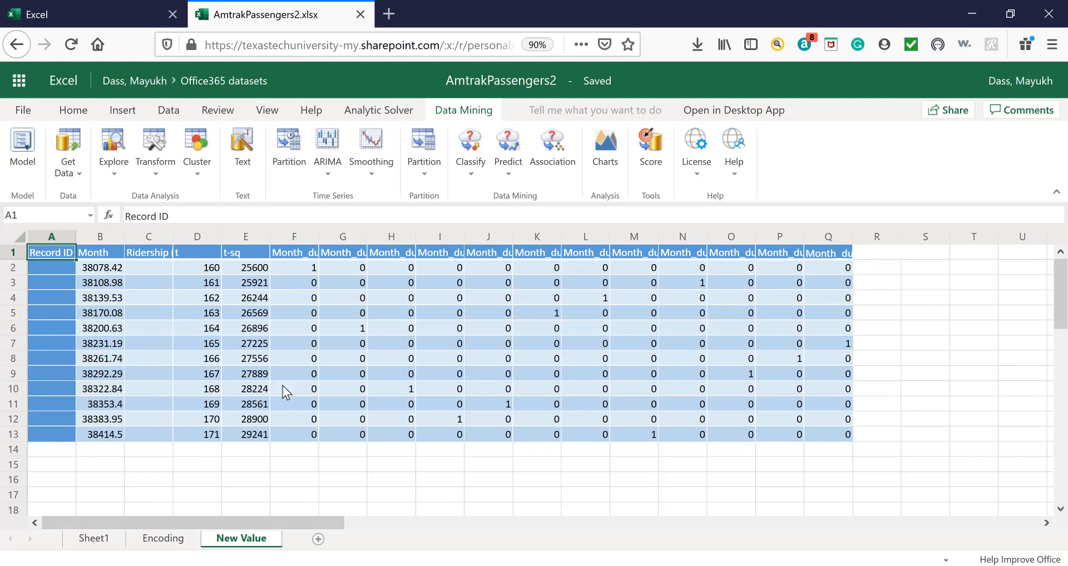
Delete the emptied rows 184 to 196 below Record 159 on the Encoding sheet.
click(167, 545)
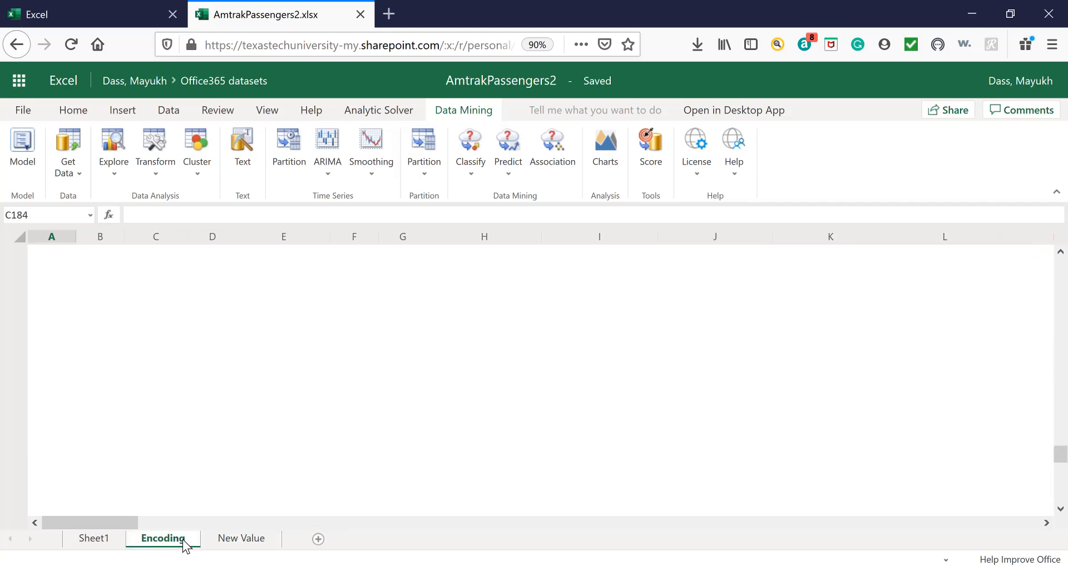
scroll(270, 416, up, 2)
scroll(270, 422, up, 5)
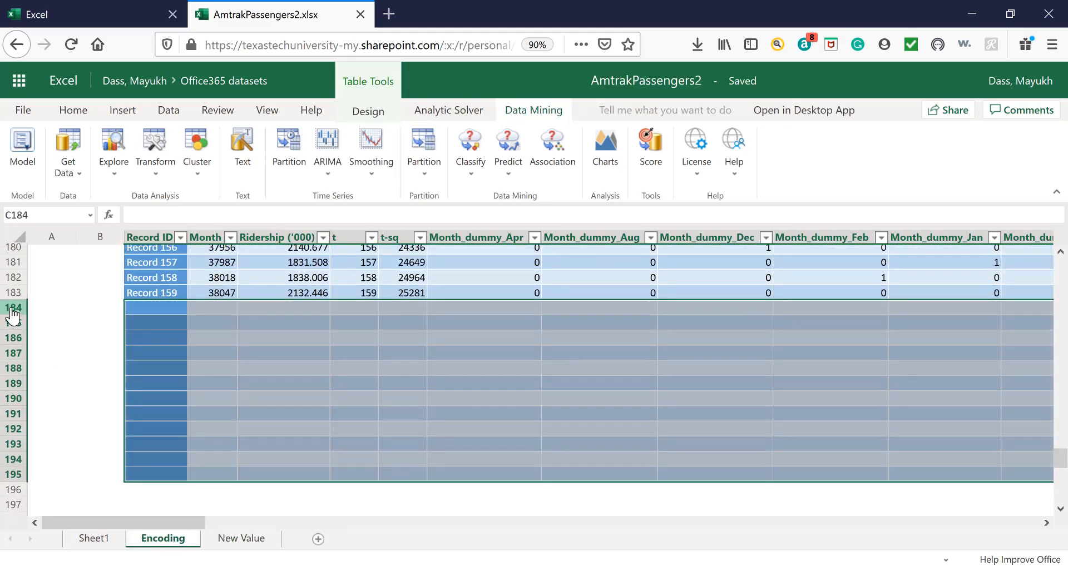
drag(10, 308, 4, 492)
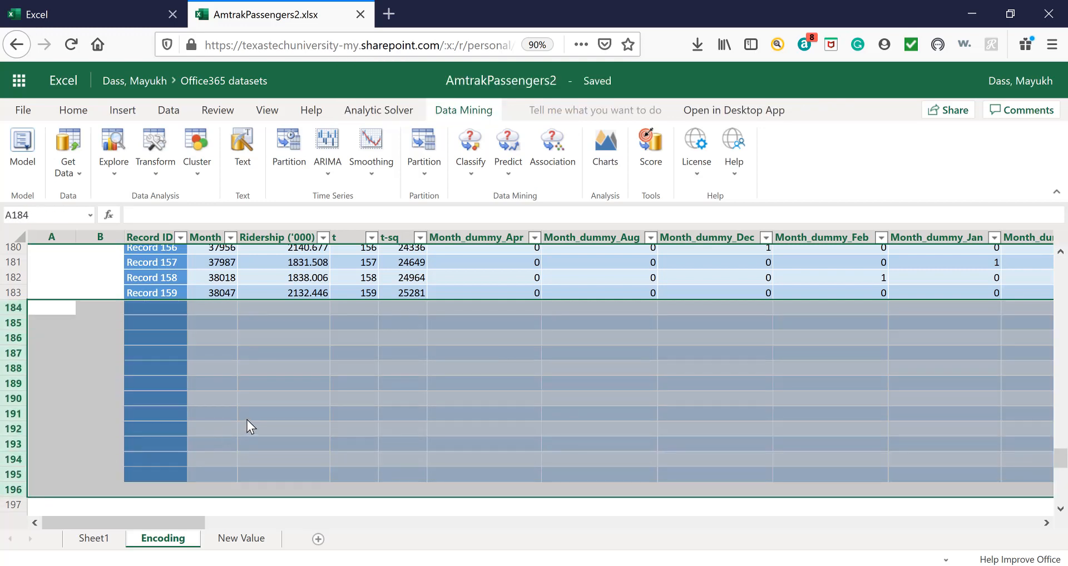
right_click(61, 355)
click(101, 250)
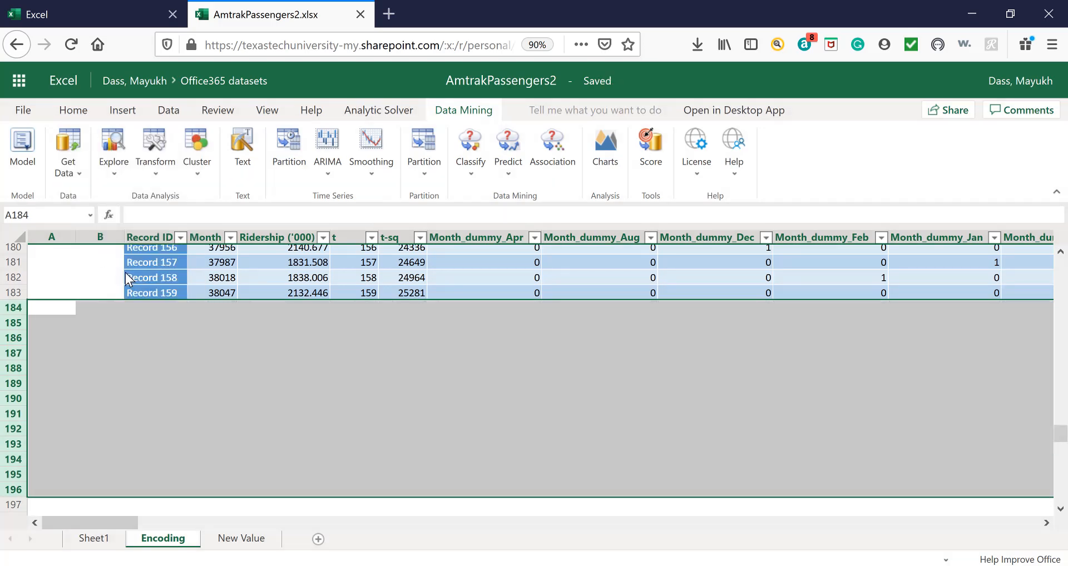
scroll(392, 416, up, 4)
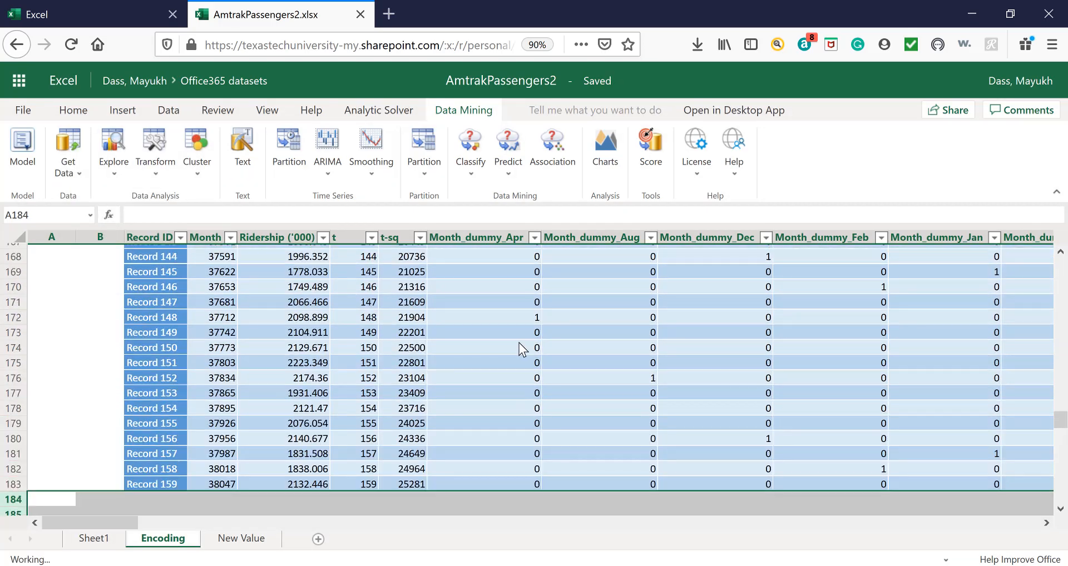
click(505, 336)
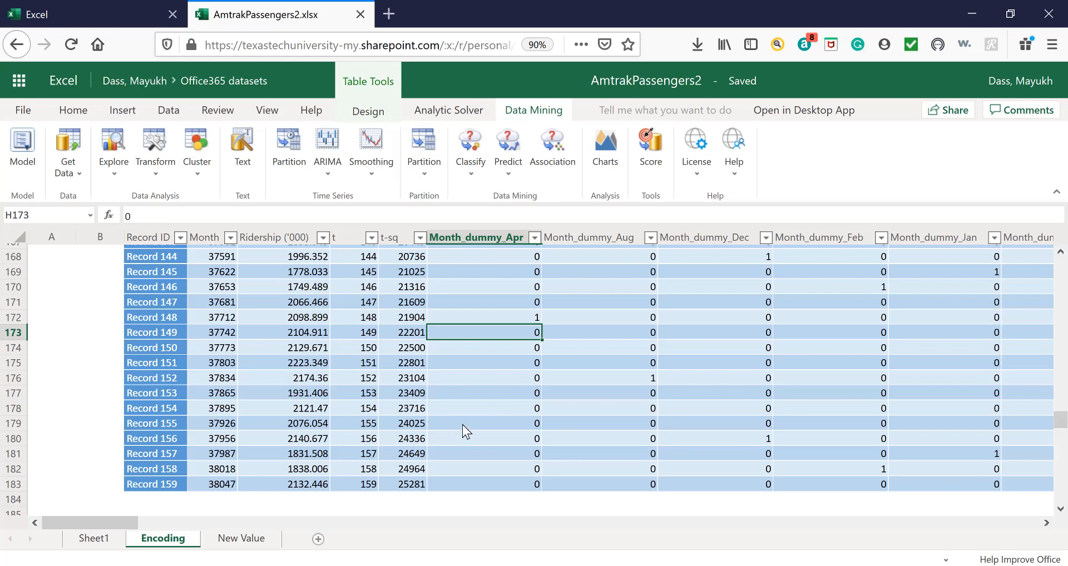
Autofit column C on the New Value sheet to its Ridership ('000) header.
click(236, 538)
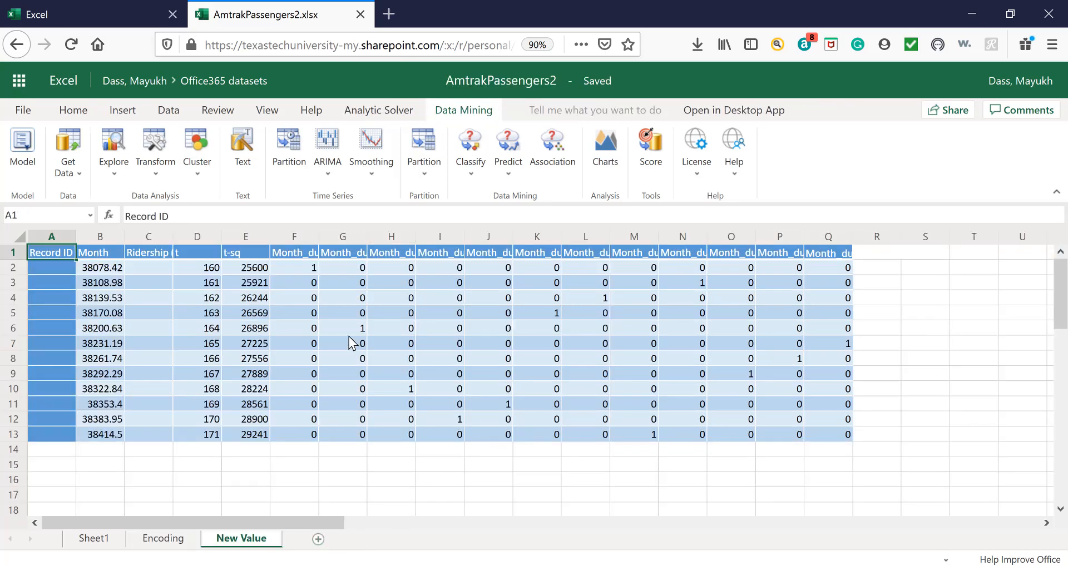
click(263, 328)
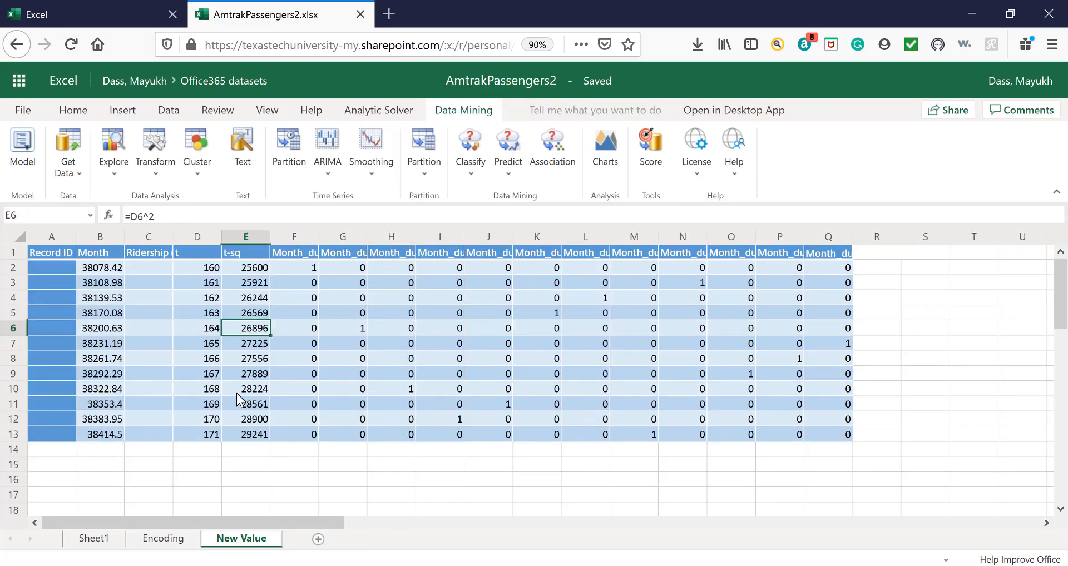
double_click(174, 236)
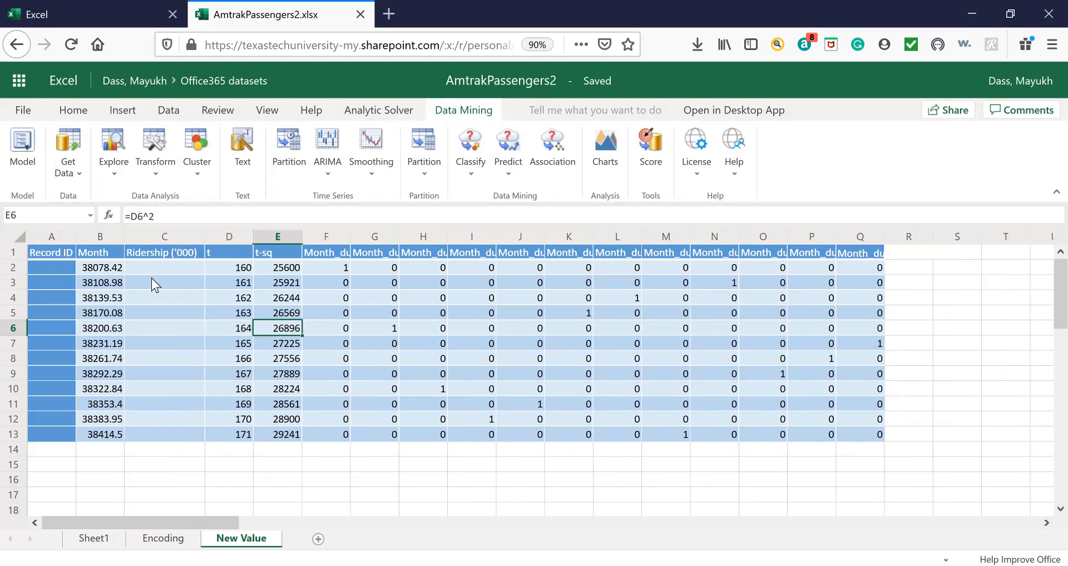
Delete the Ridership ('000), Record ID and Month columns from the New Value sheet, keeping t, t-sq and the month dummies.
click(169, 242)
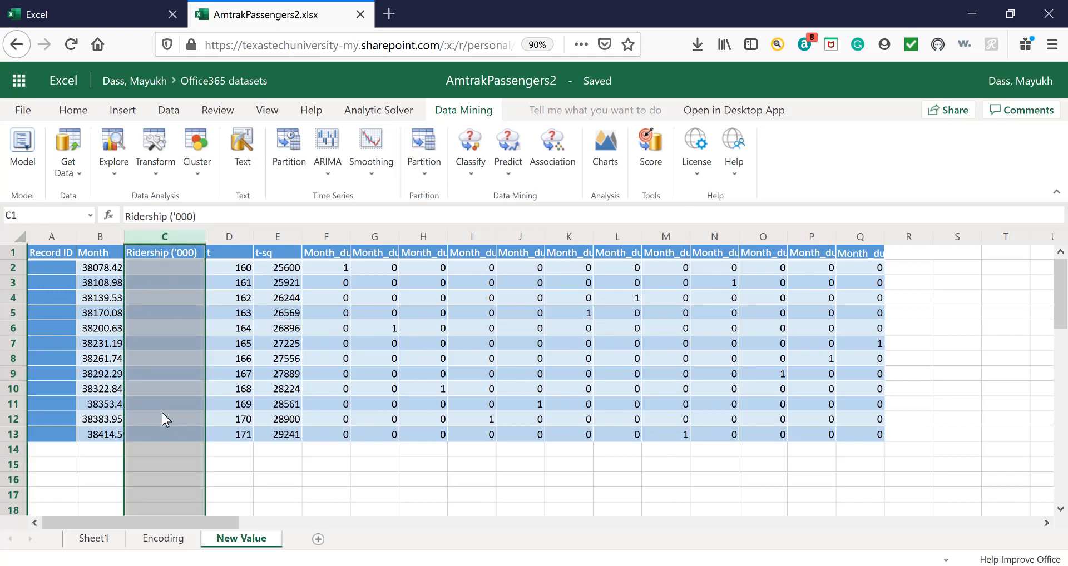
right_click(171, 245)
click(217, 353)
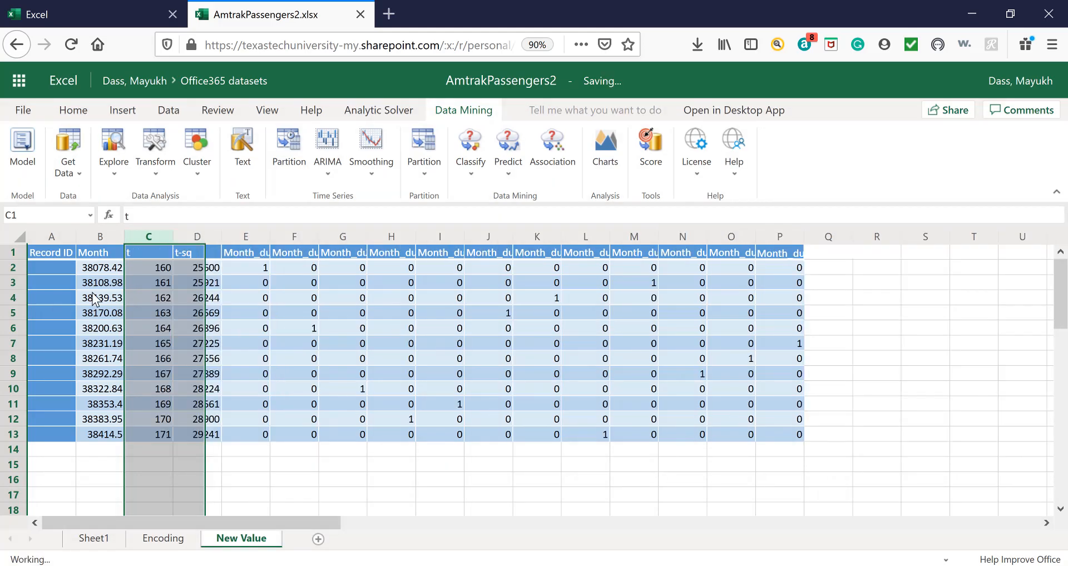
click(56, 241)
right_click(55, 241)
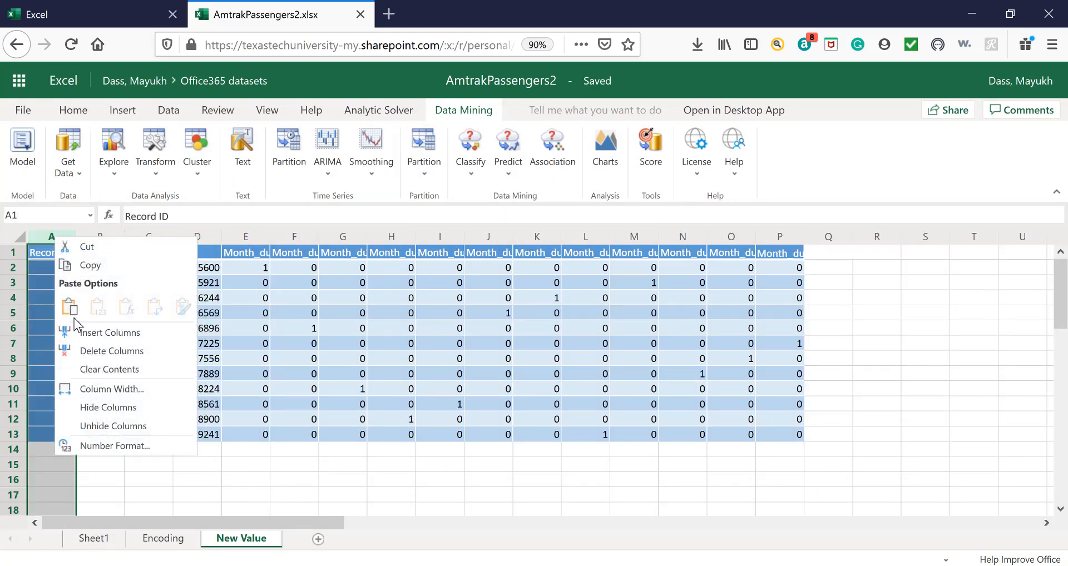
click(98, 351)
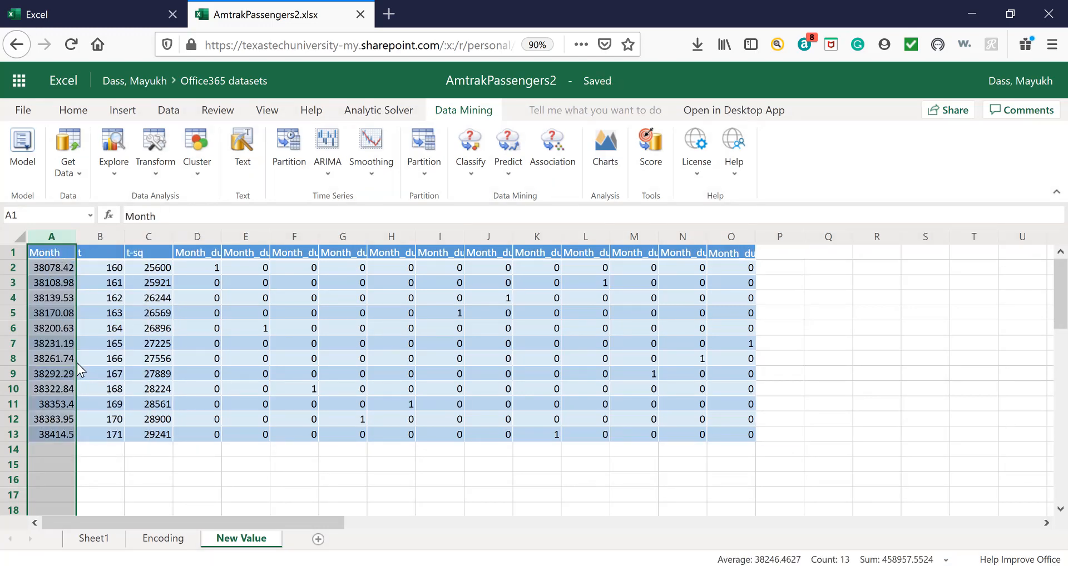
right_click(55, 243)
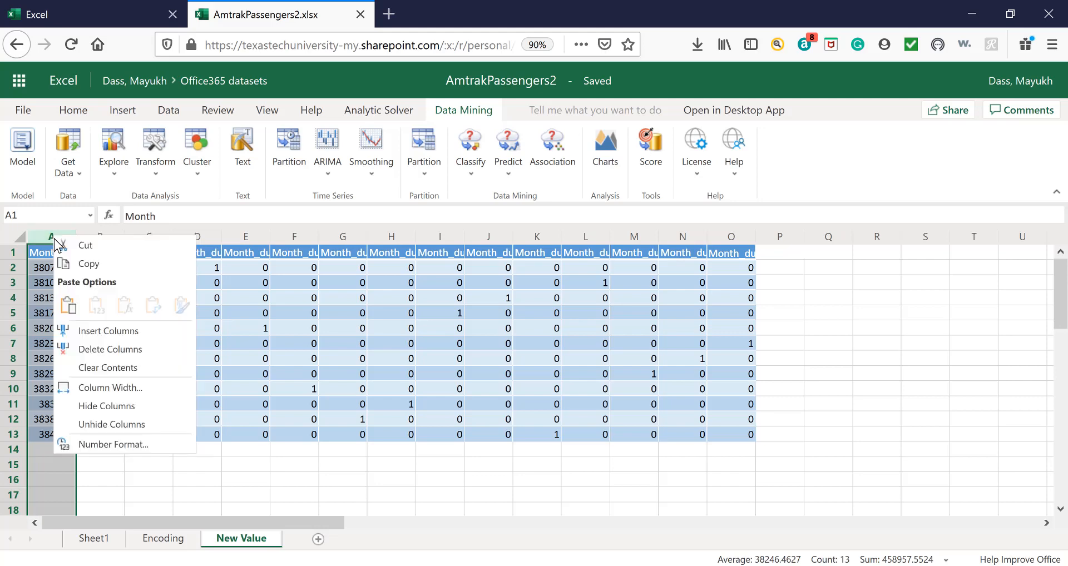
click(94, 350)
click(312, 345)
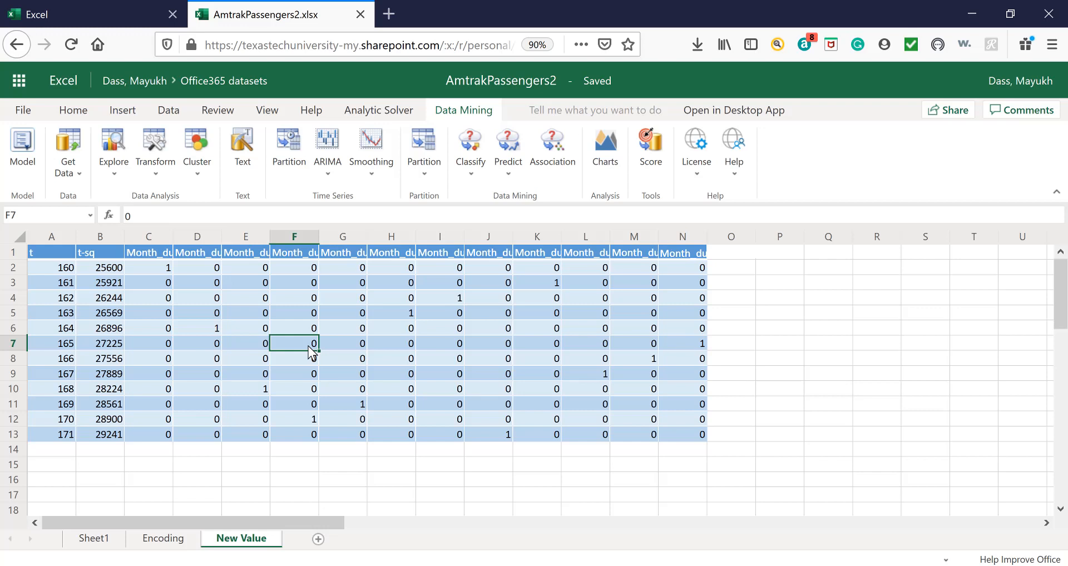
click(39, 257)
click(121, 257)
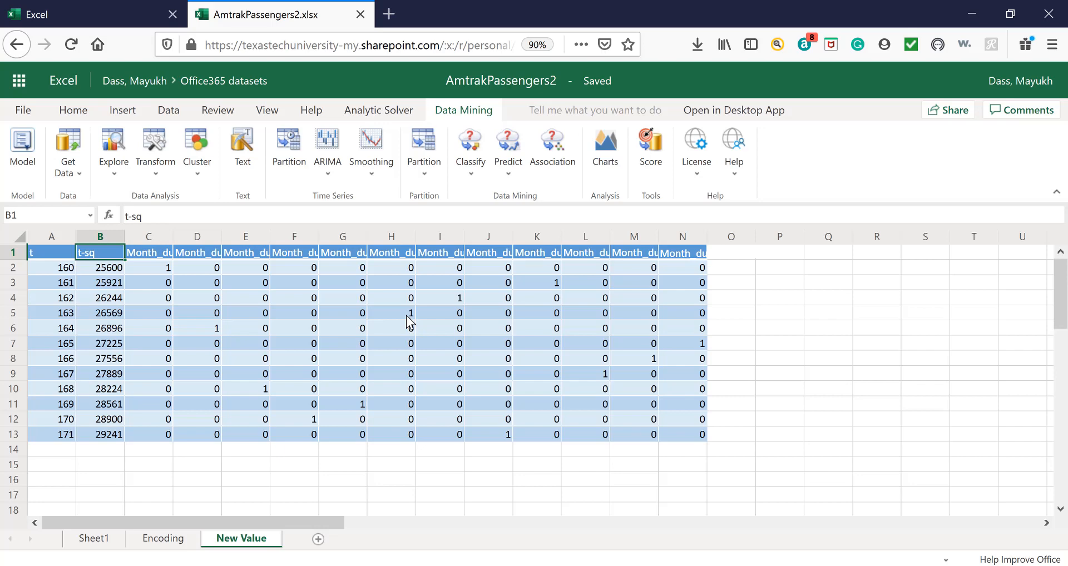
Start a Linear Regression on the Encoding sheet's data and set Ridership ('000) as the output variable.
click(167, 539)
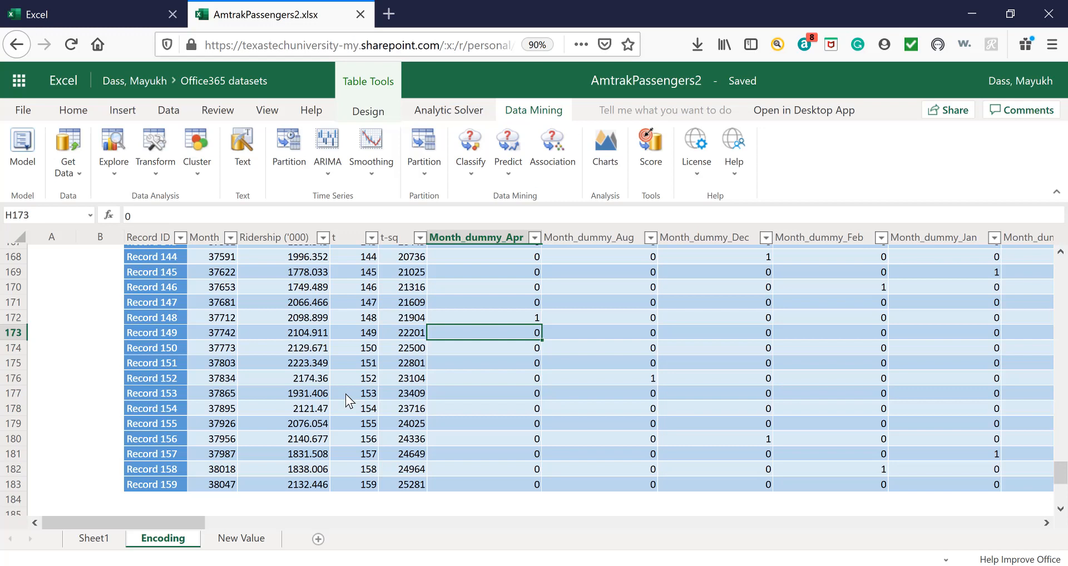
click(233, 396)
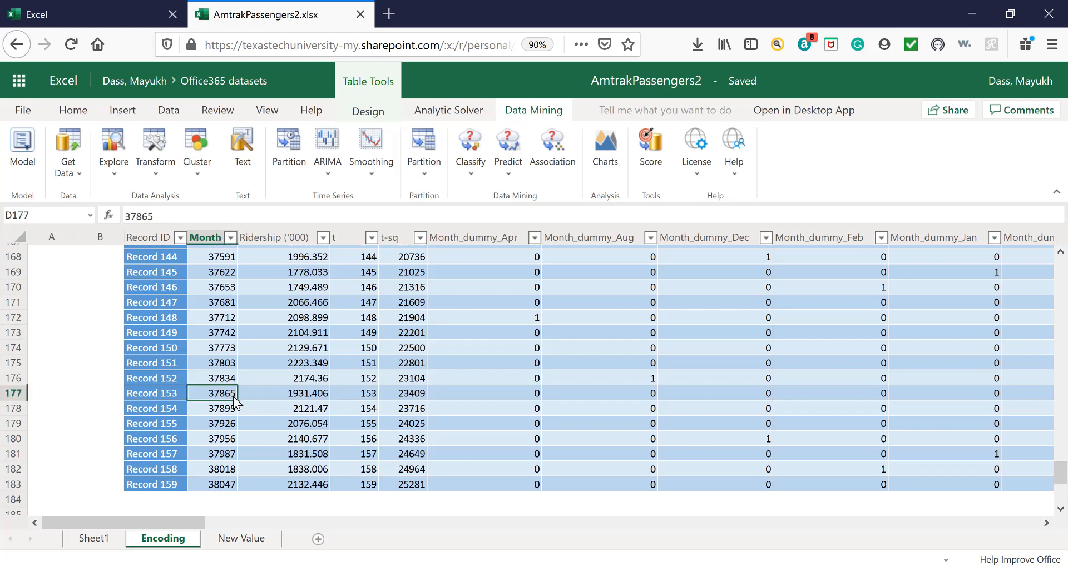
click(510, 167)
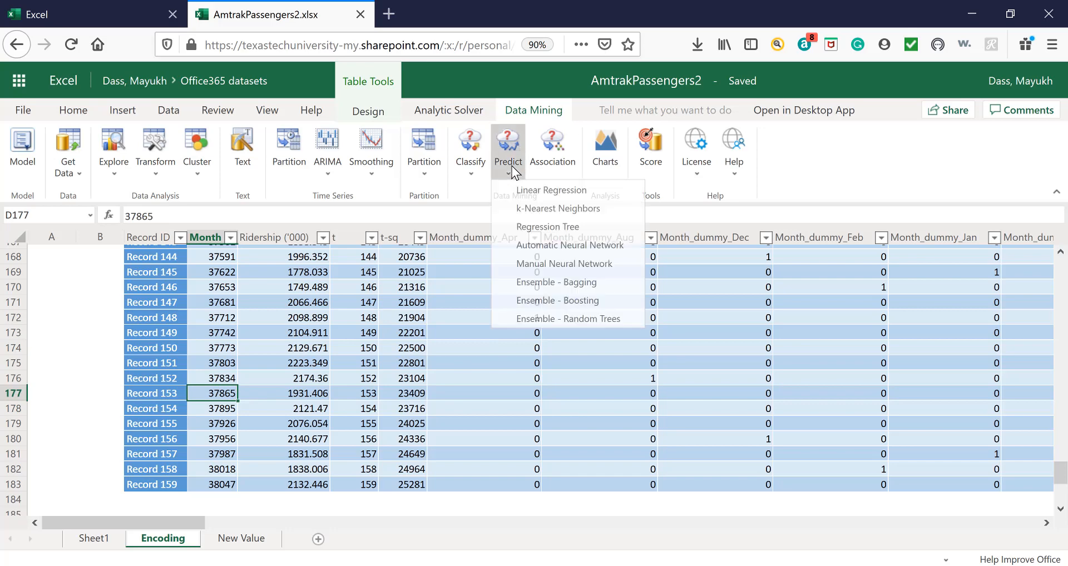
click(550, 193)
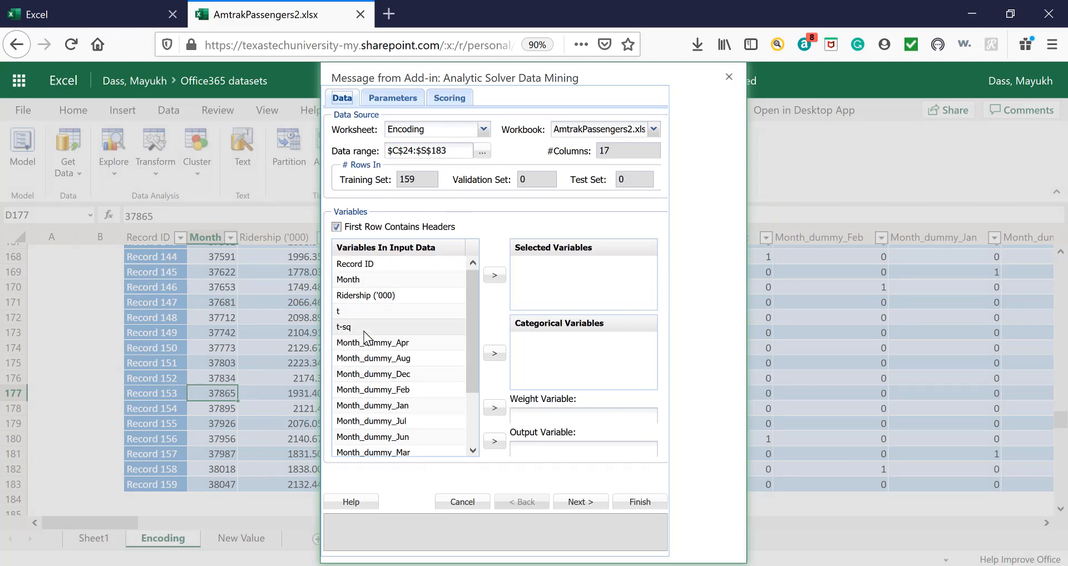
click(388, 296)
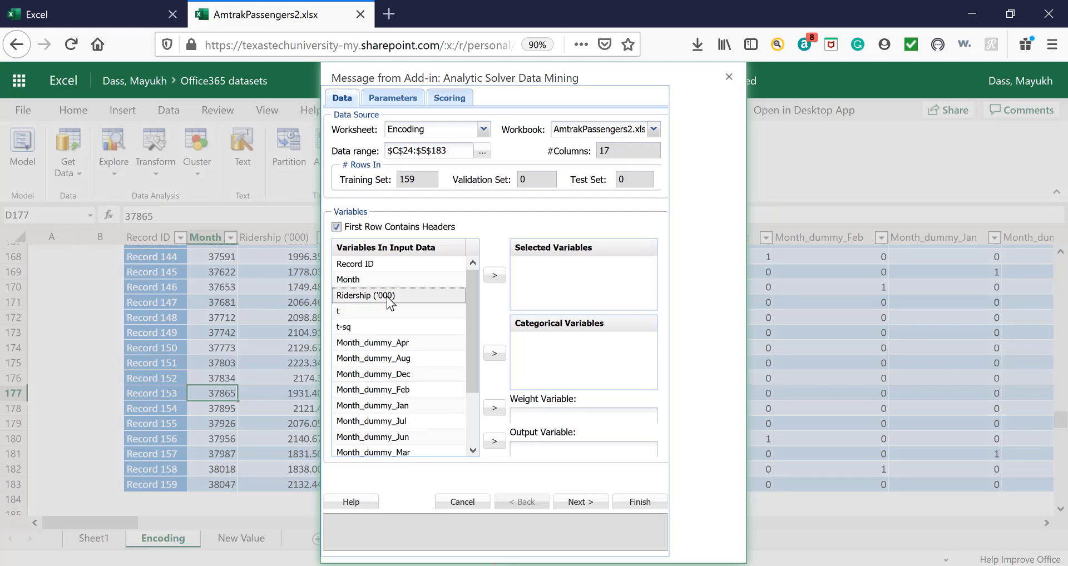
click(494, 442)
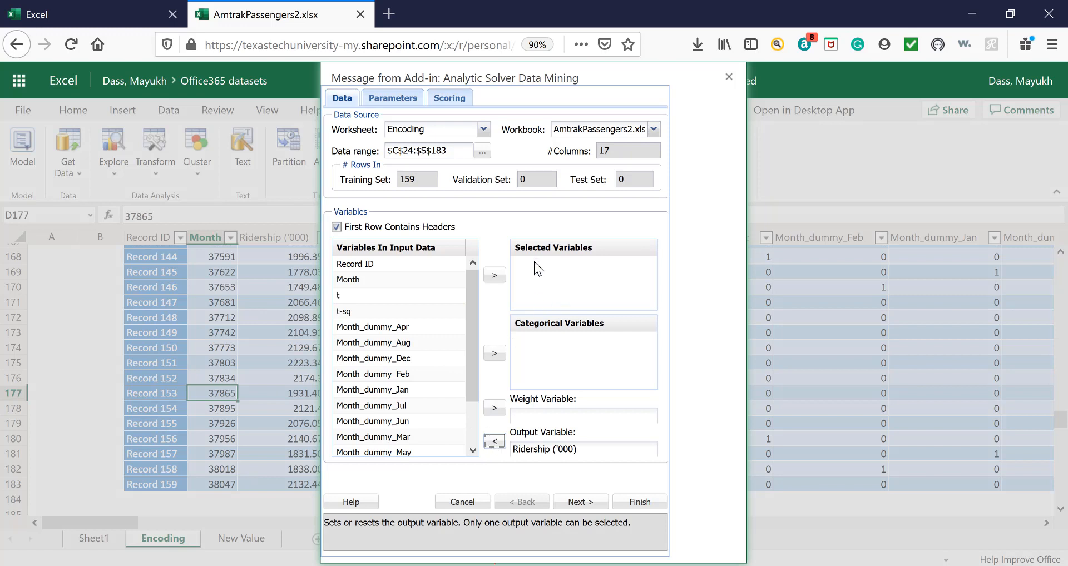
Add t, t-sq and the month dummies from Month_dummy_Aug through Month_dummy_Sept as selected variables, leaving out Month_dummy_Apr.
click(378, 294)
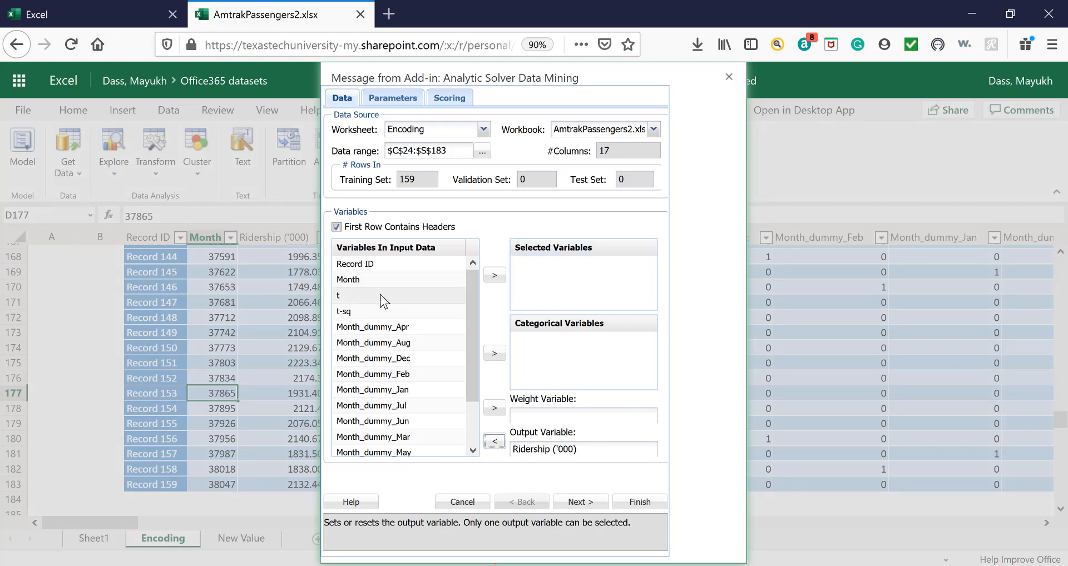
click(494, 275)
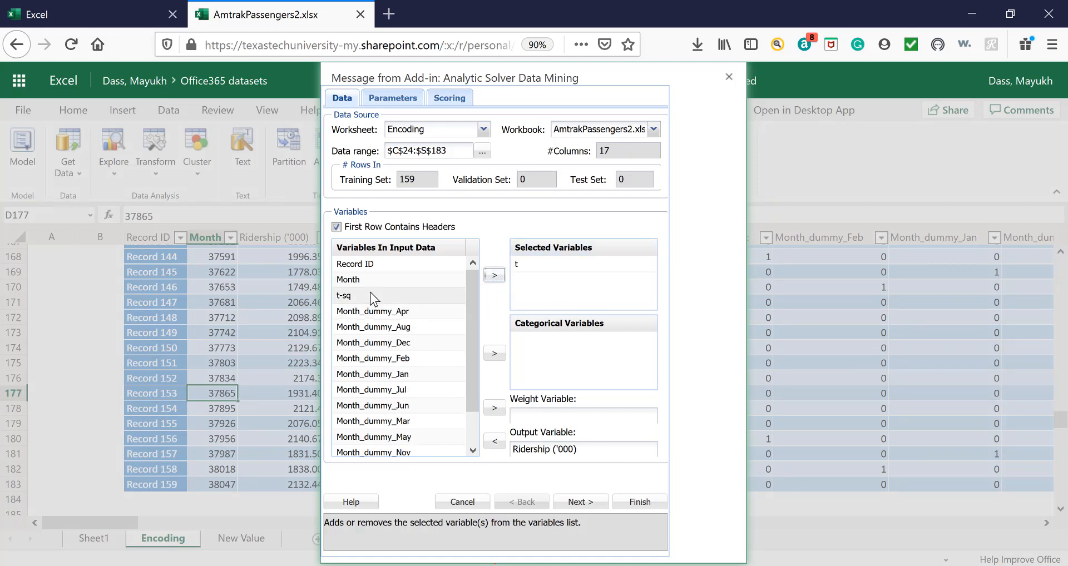
click(370, 294)
click(494, 275)
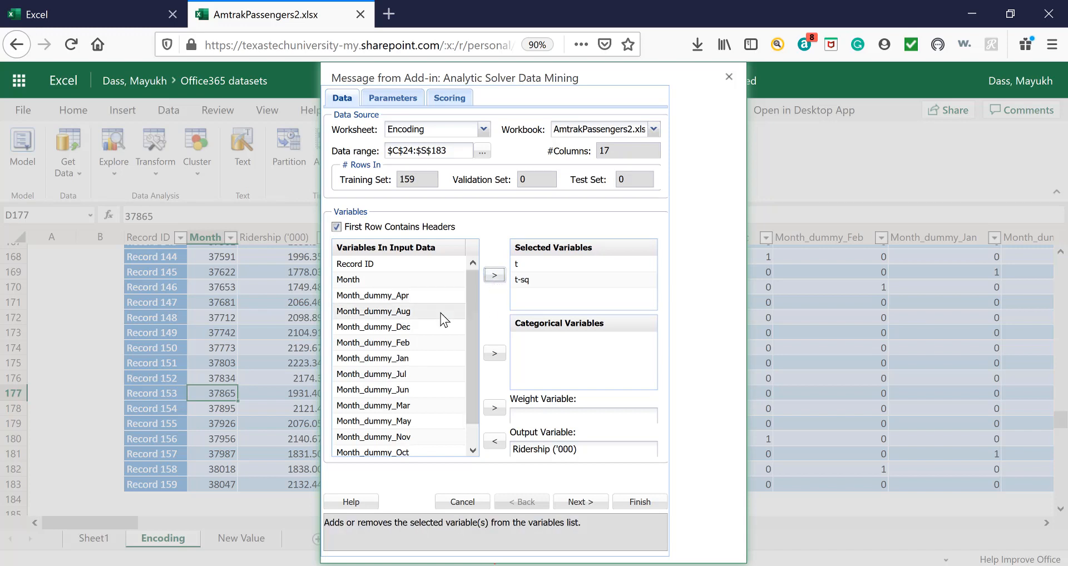
click(404, 312)
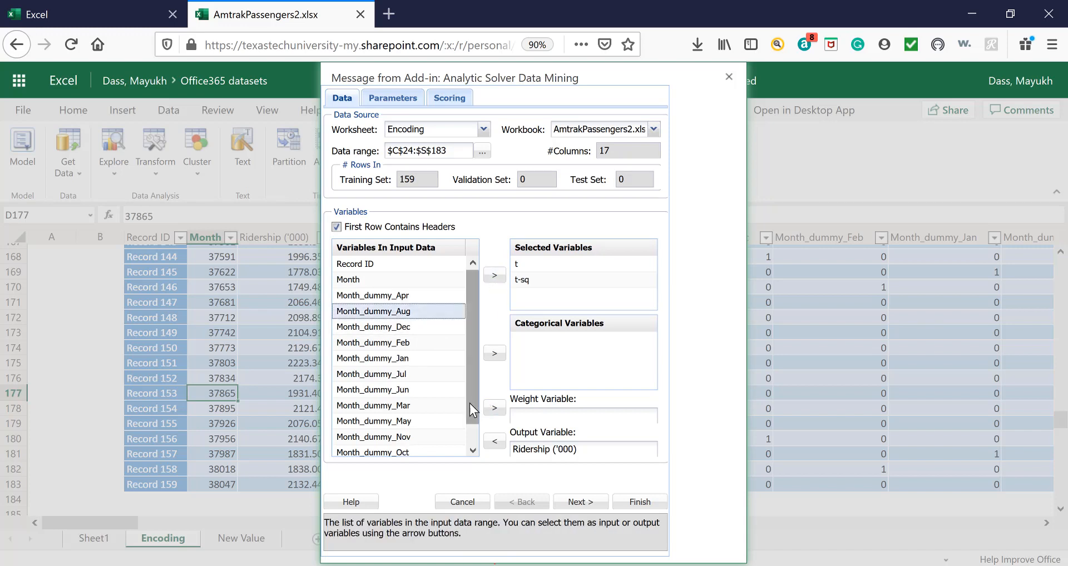
scroll(470, 402, down, 1)
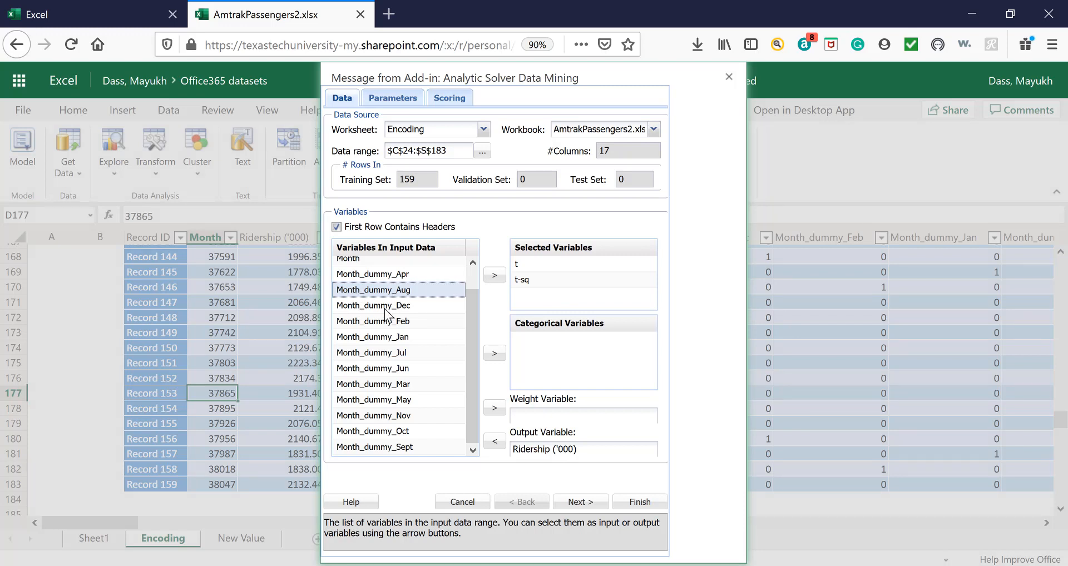
shift+click(410, 446)
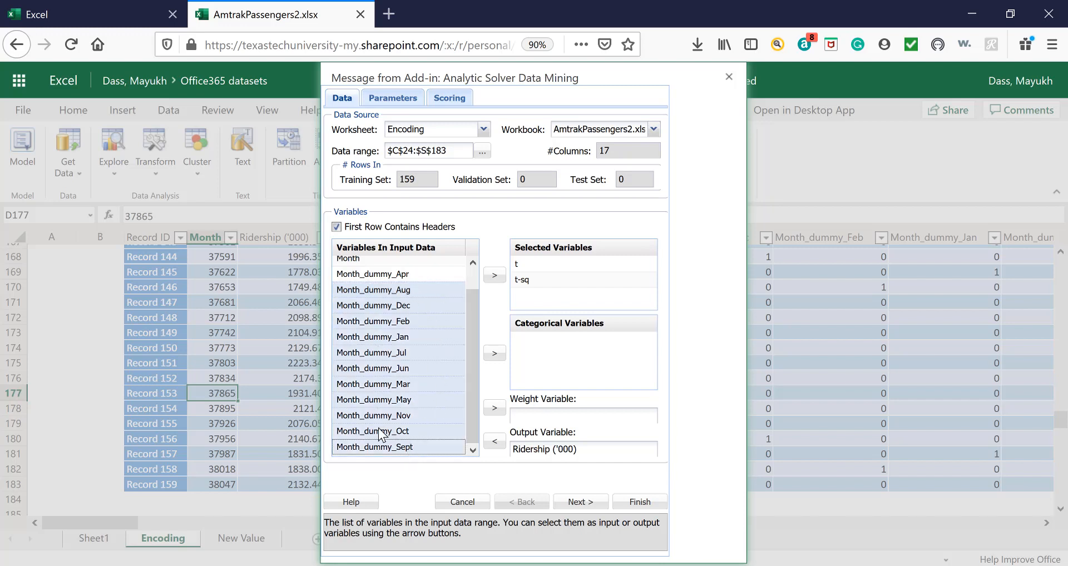
click(500, 278)
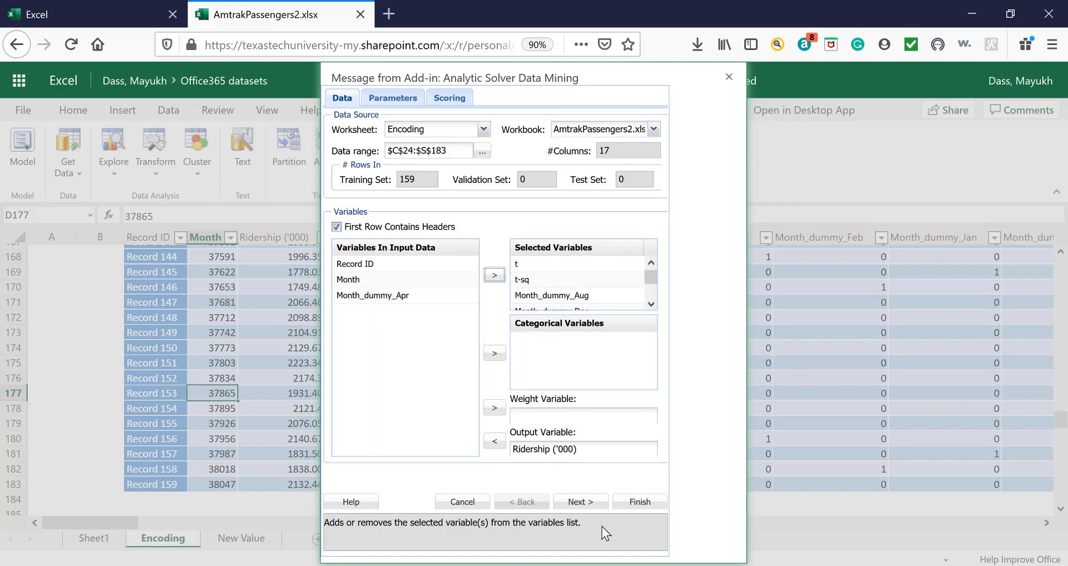
Include ANOVA, Analysis of Coefficients and Analysis of Residuals in the regression output.
click(588, 506)
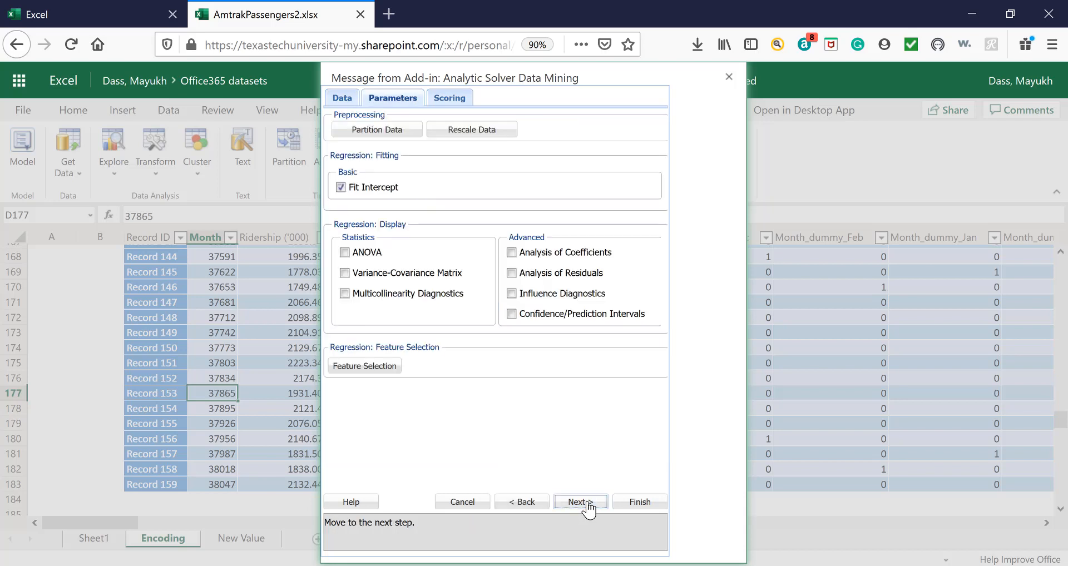
click(346, 253)
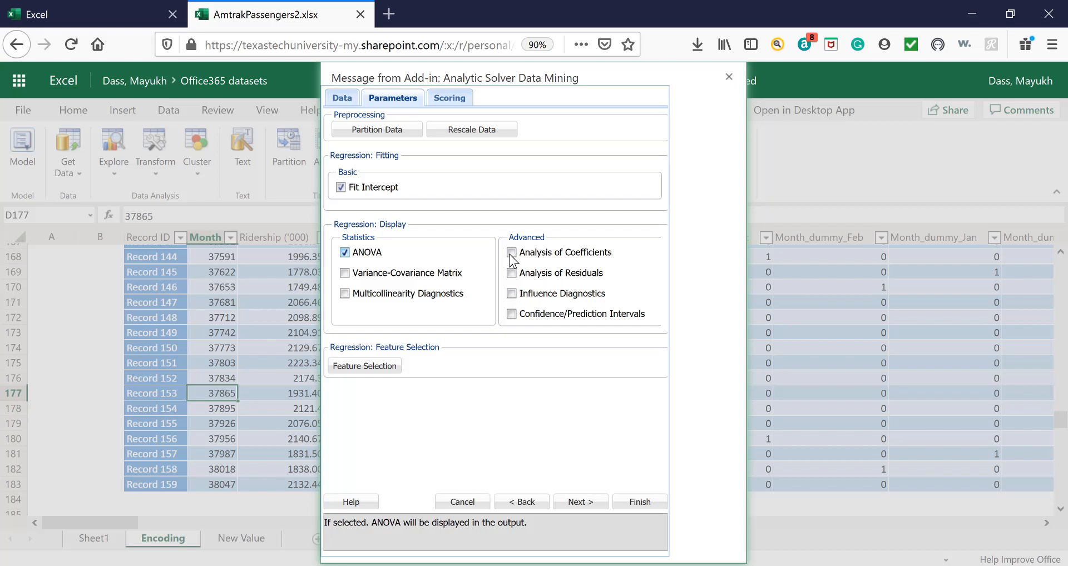
click(511, 254)
click(512, 273)
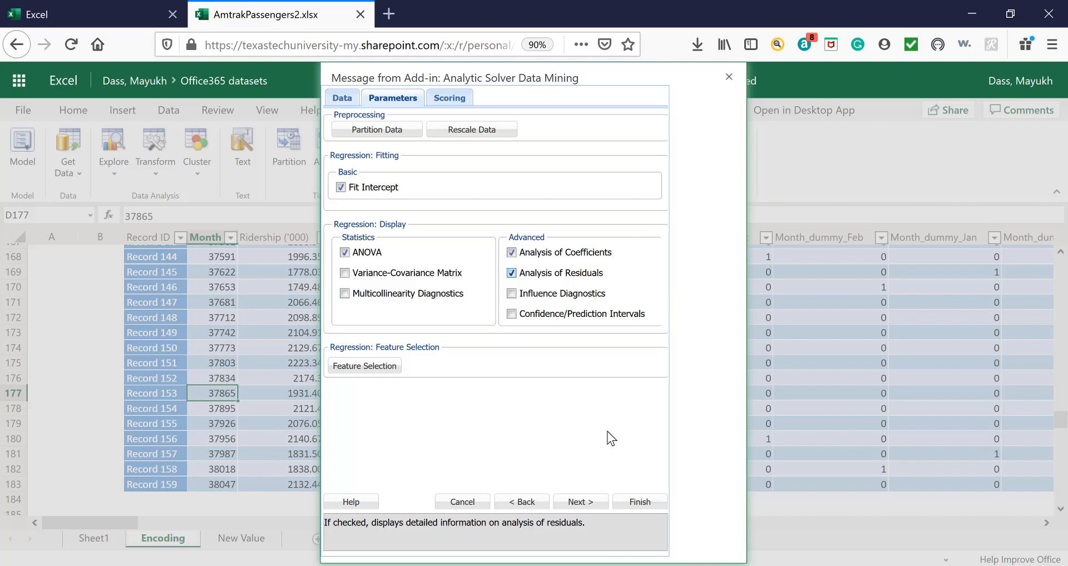
Enable the detailed training data report and worksheet scoring of new data, with New Value as the source worksheet.
click(579, 502)
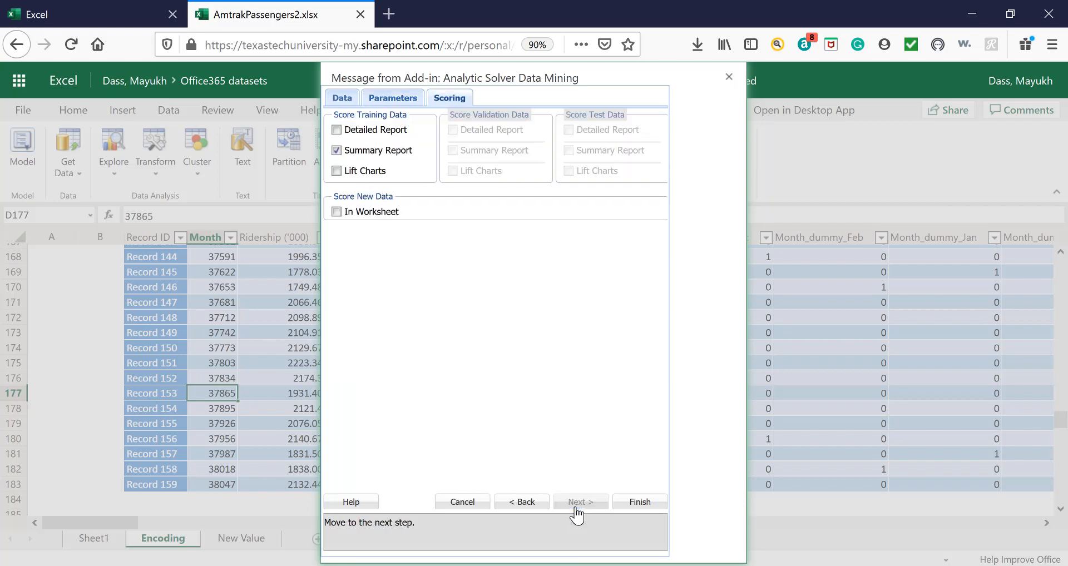
click(337, 131)
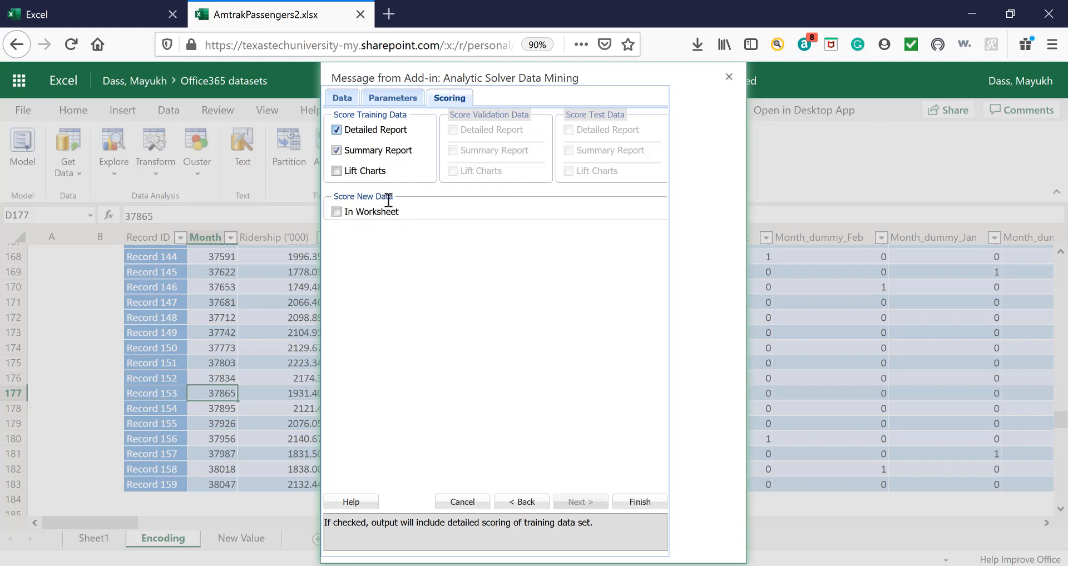
click(337, 211)
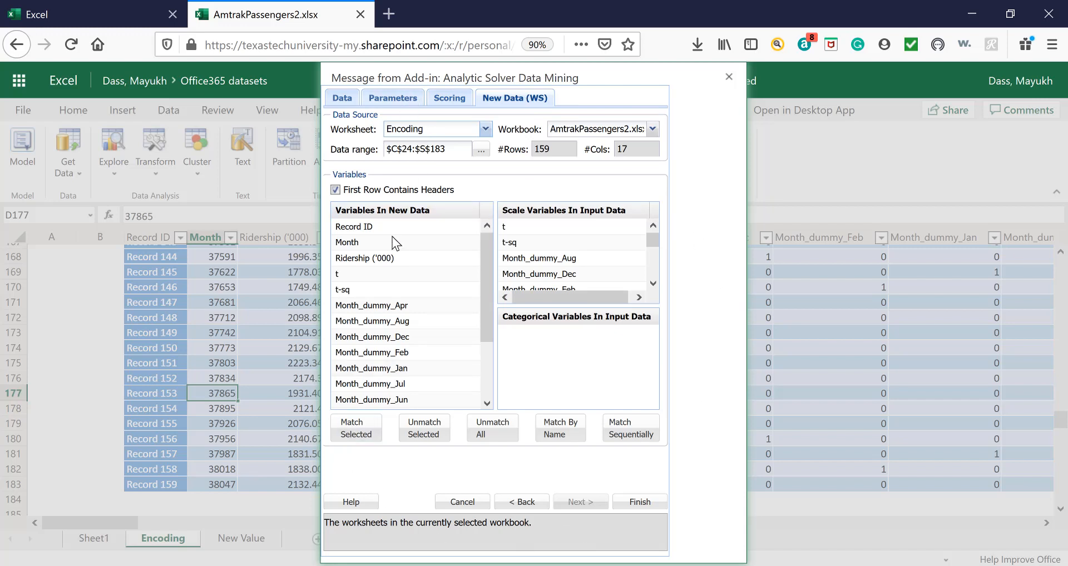
click(486, 129)
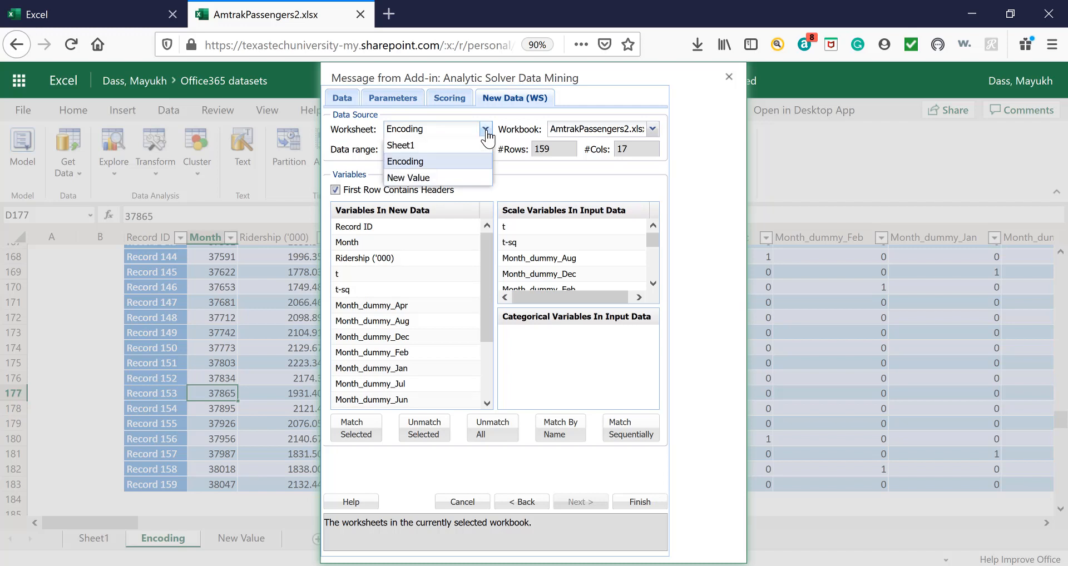
click(422, 177)
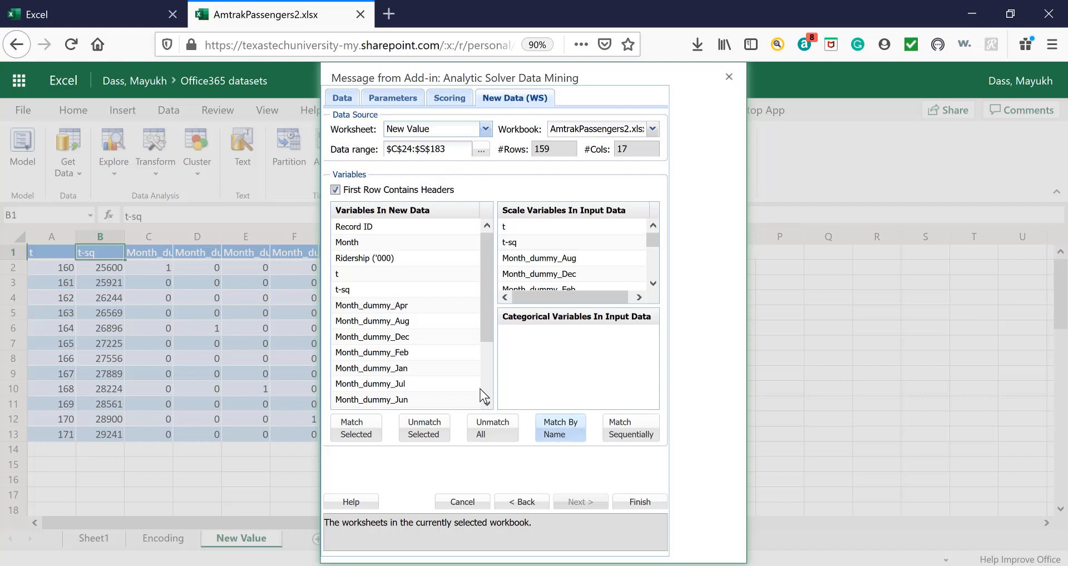
Try to match the new data variables to the model's input variables by name.
click(565, 430)
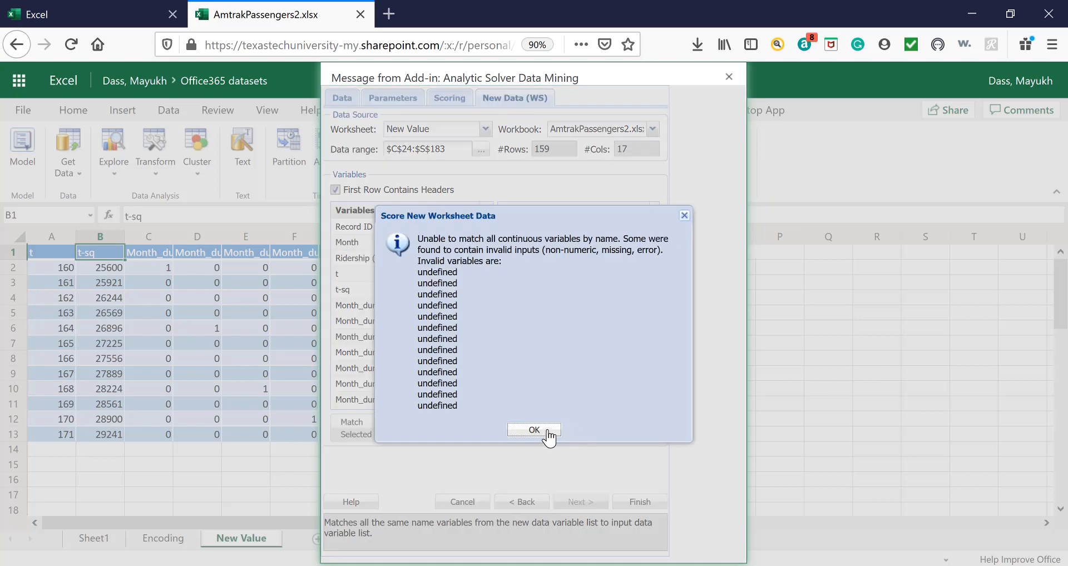
click(544, 434)
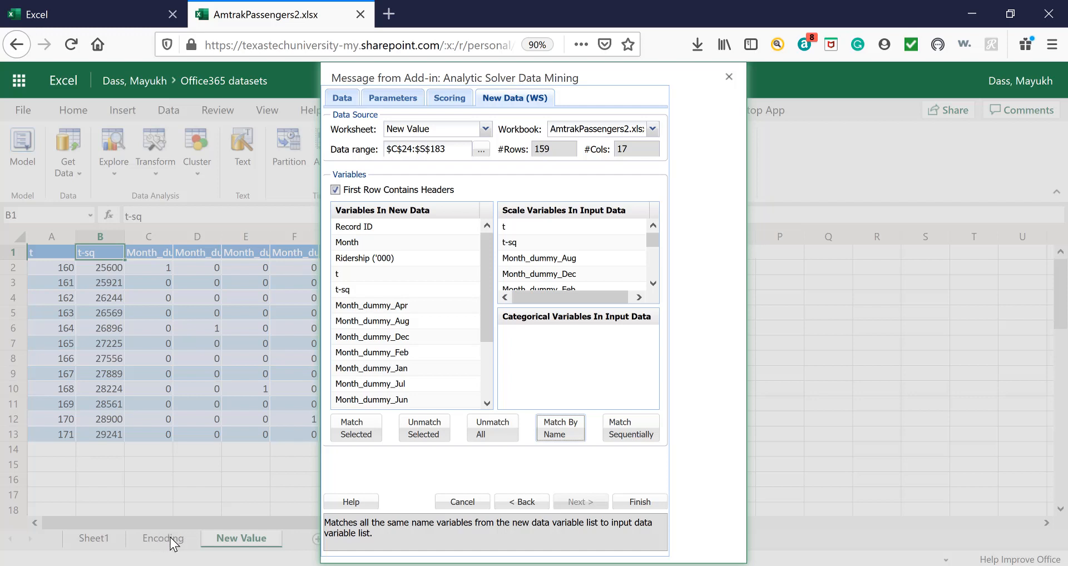
click(562, 430)
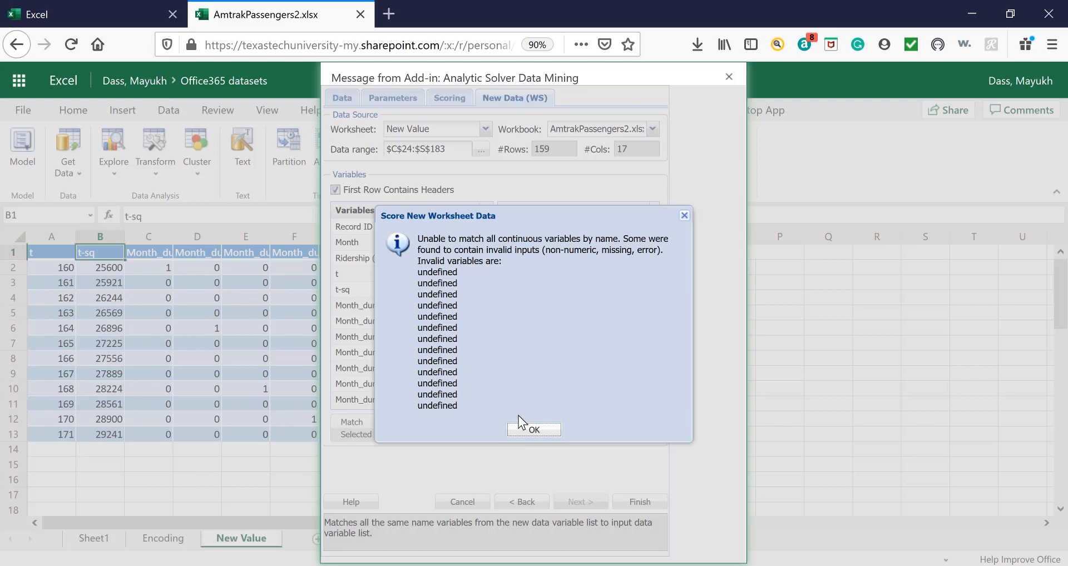
click(524, 431)
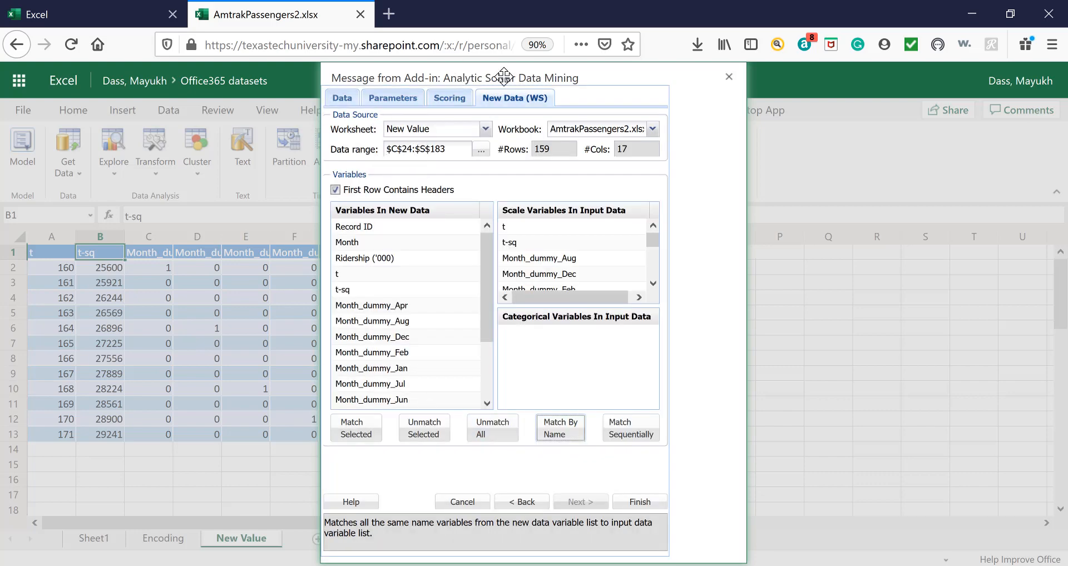
Set the start of the new data range to cell A1 of the New Value sheet.
drag(503, 77, 781, 81)
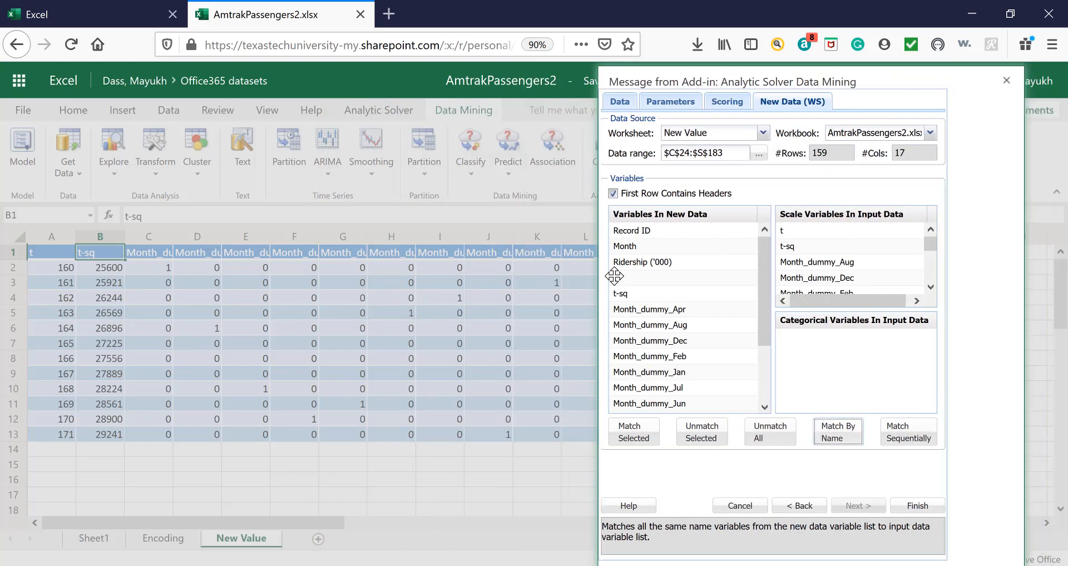
drag(614, 276, 430, 334)
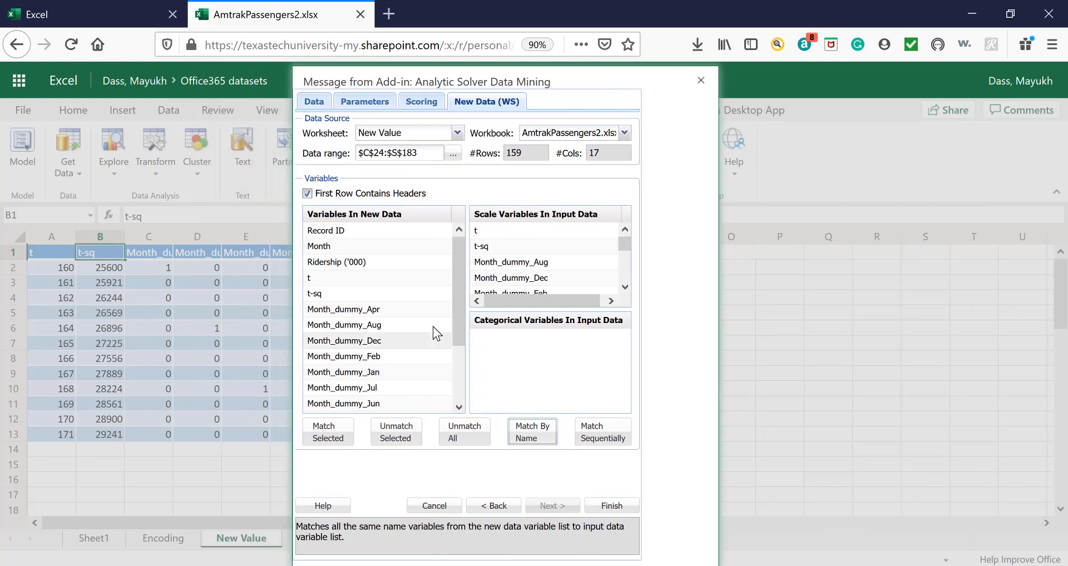
click(373, 158)
key(BackSpace)
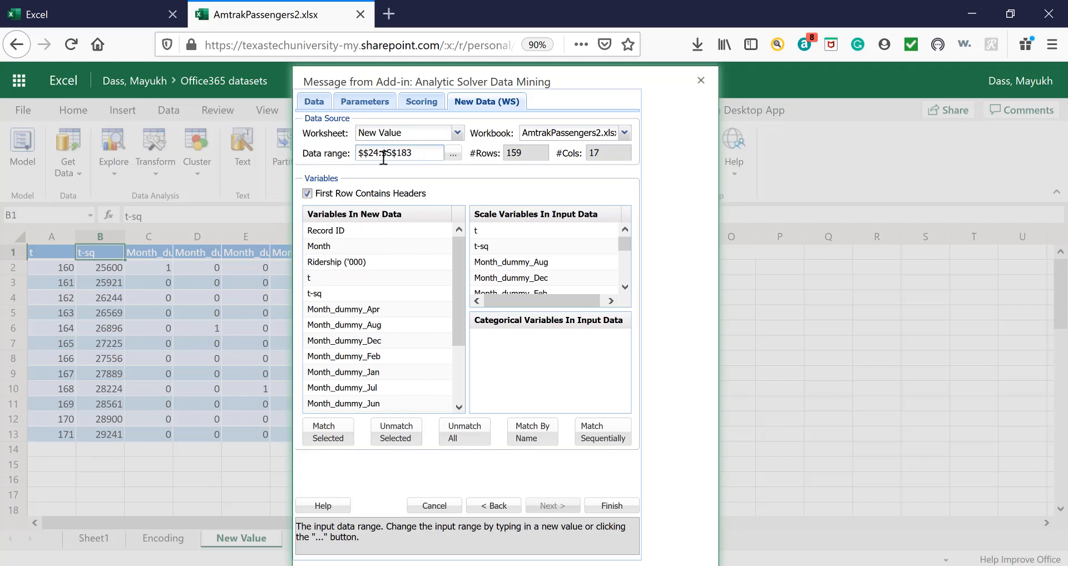
text(a)
click(383, 155)
mouse_move(441, 81)
mouse_down()
mouse_move(478, 83)
mouse_move(443, 83)
mouse_up()
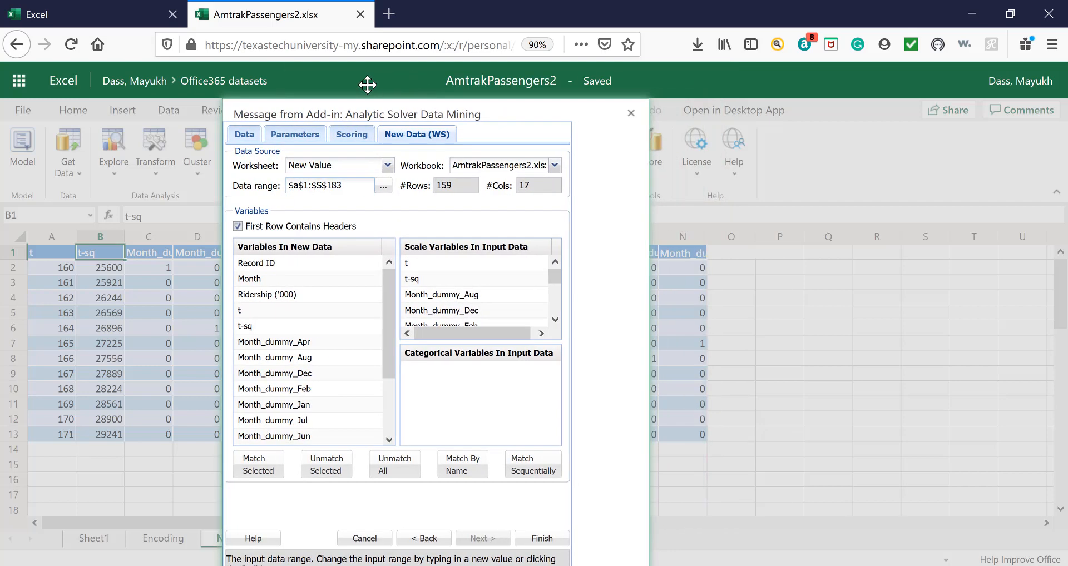
drag(368, 85, 355, 85)
Set the end of the new data range to cell N13.
click(325, 185)
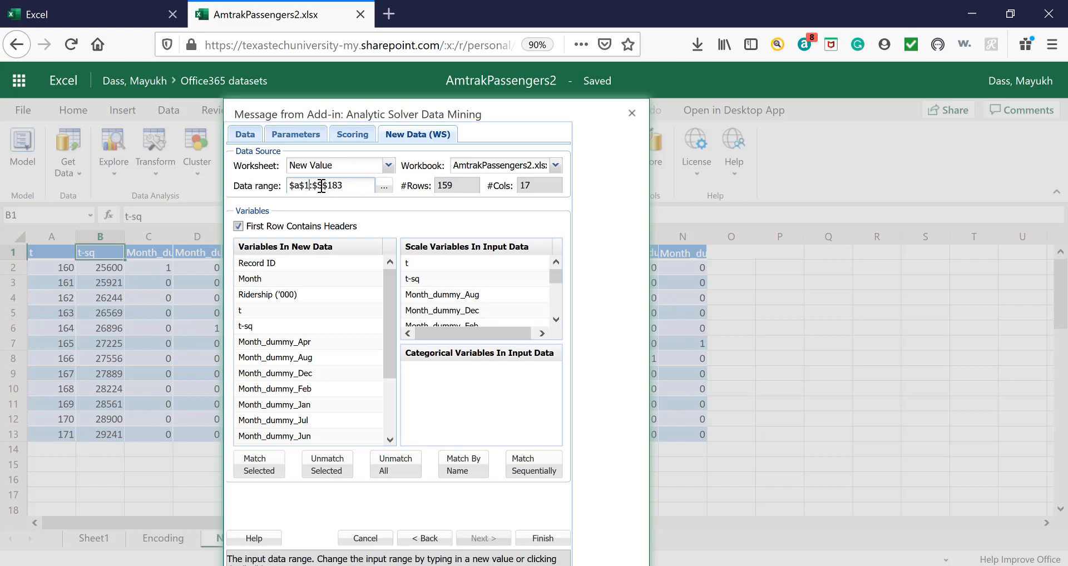
key(BackSpace)
text(n)
click(357, 190)
key(BackSpace)
key(BackSpace)
key(BackSpace)
text(11)
key(BackSpace)
text(3)
Match the new data variables to the model's input variables by name and run the regression.
click(461, 471)
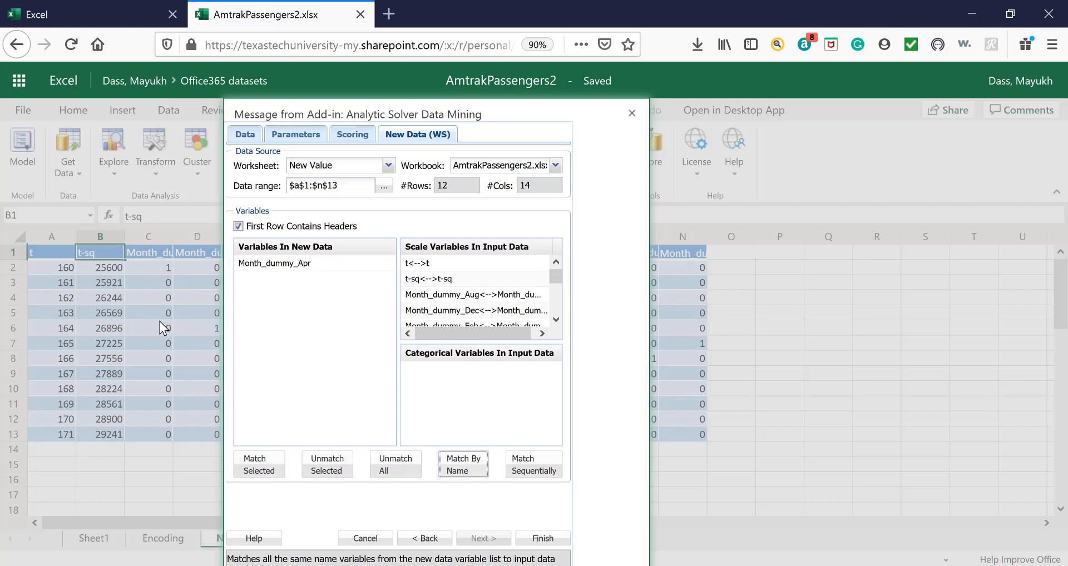
drag(322, 103, 641, 148)
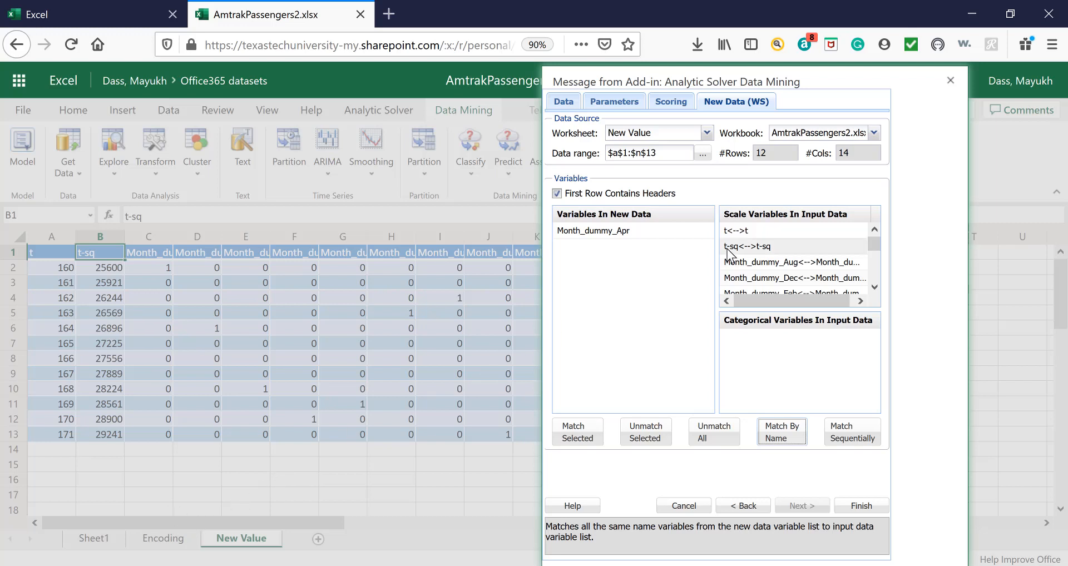
click(874, 505)
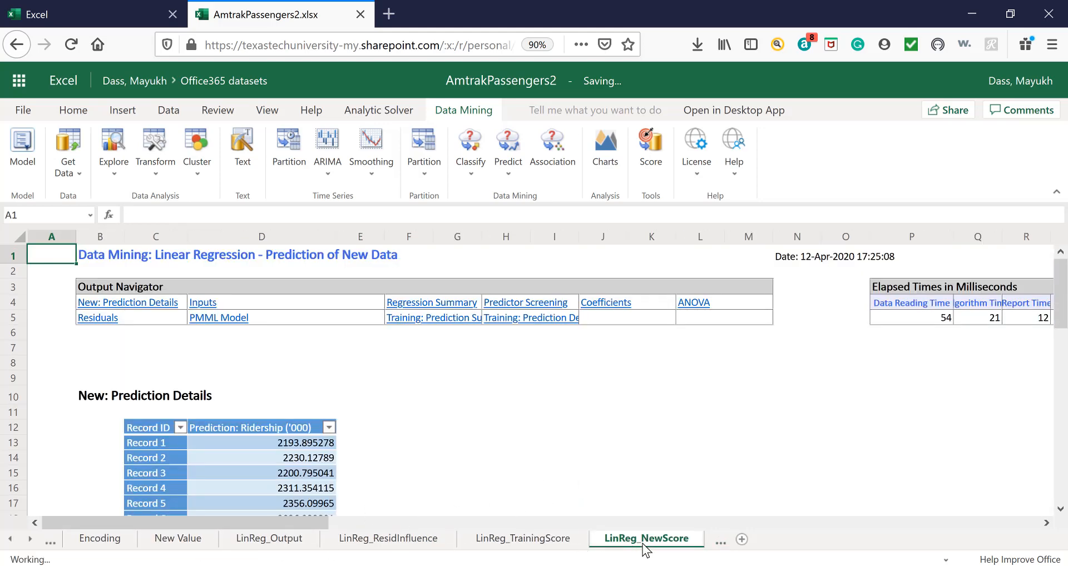
Copy the 12 predicted ridership values in D13:D24 of the LinReg_NewScore sheet.
scroll(578, 429, down, 2)
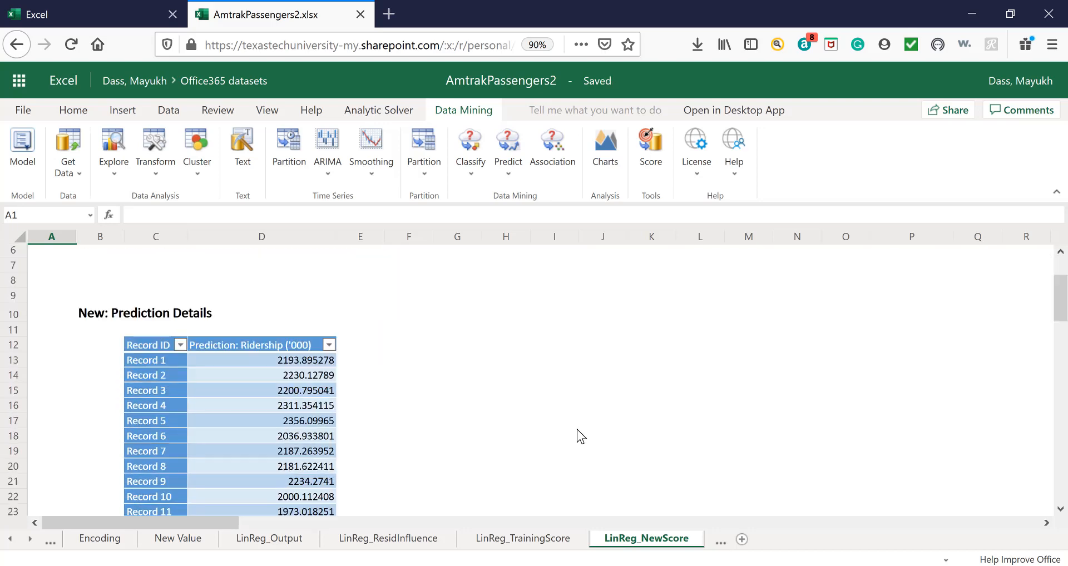
scroll(577, 430, down, 3)
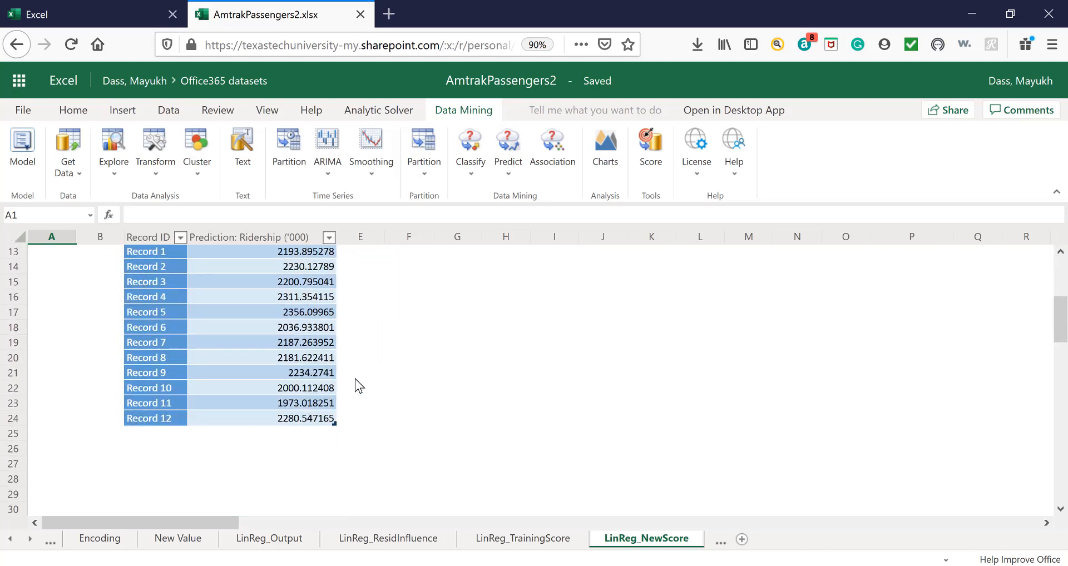
scroll(311, 389, up, 2)
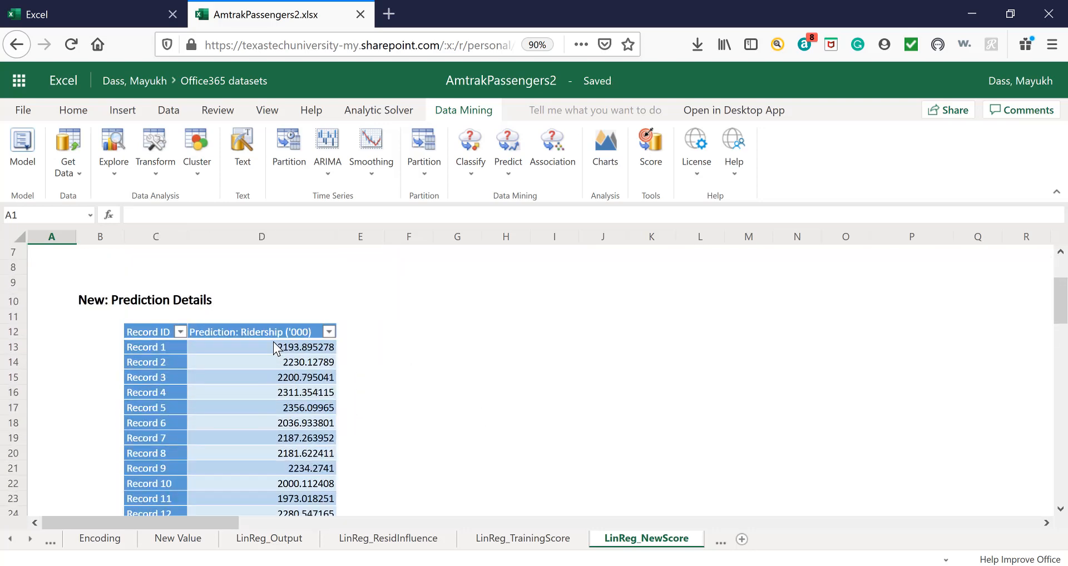
drag(272, 345, 254, 369)
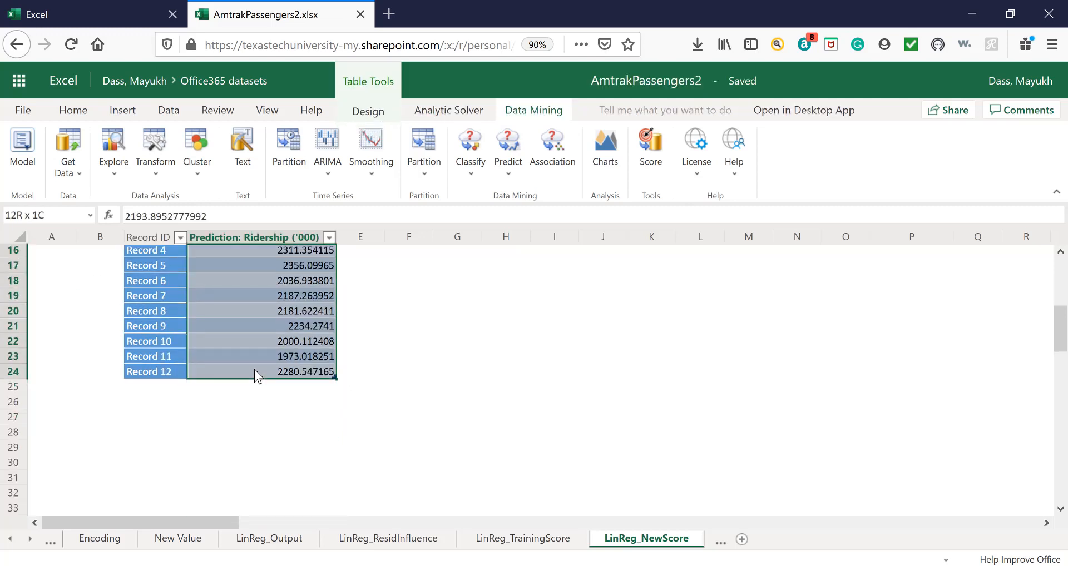
click(508, 401)
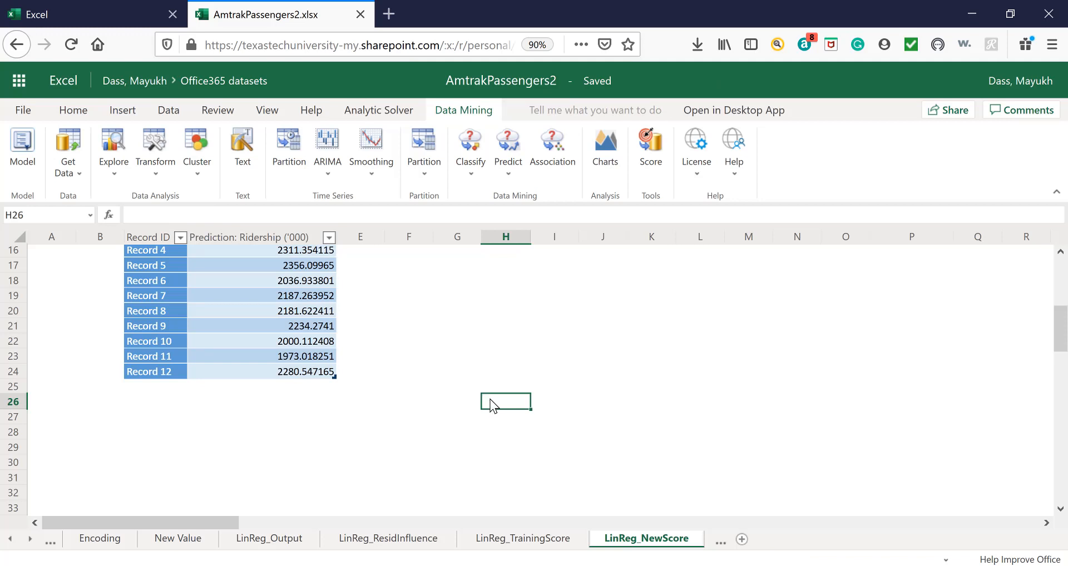
scroll(486, 406, up, 2)
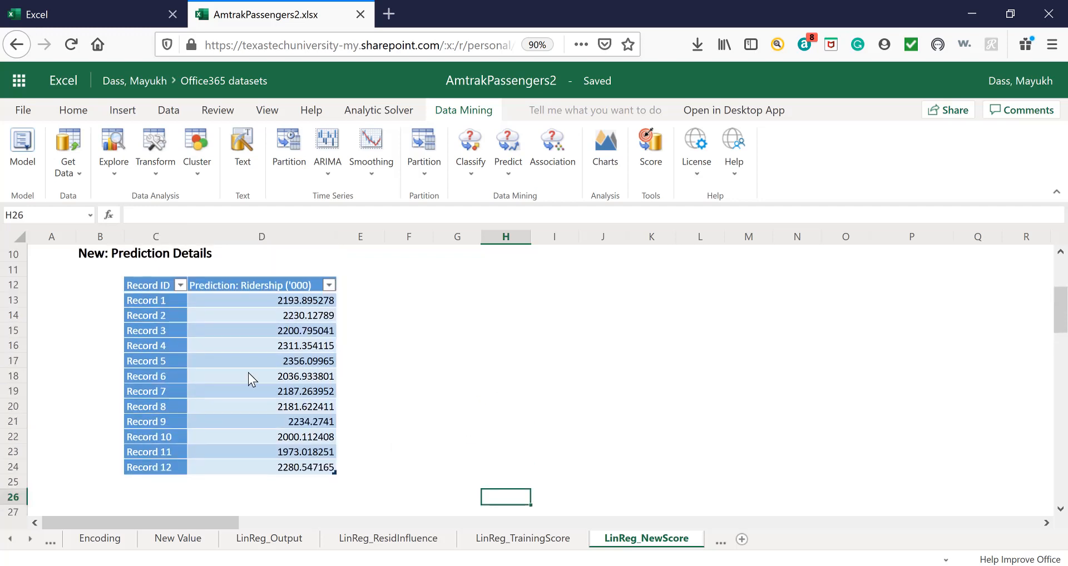
click(265, 298)
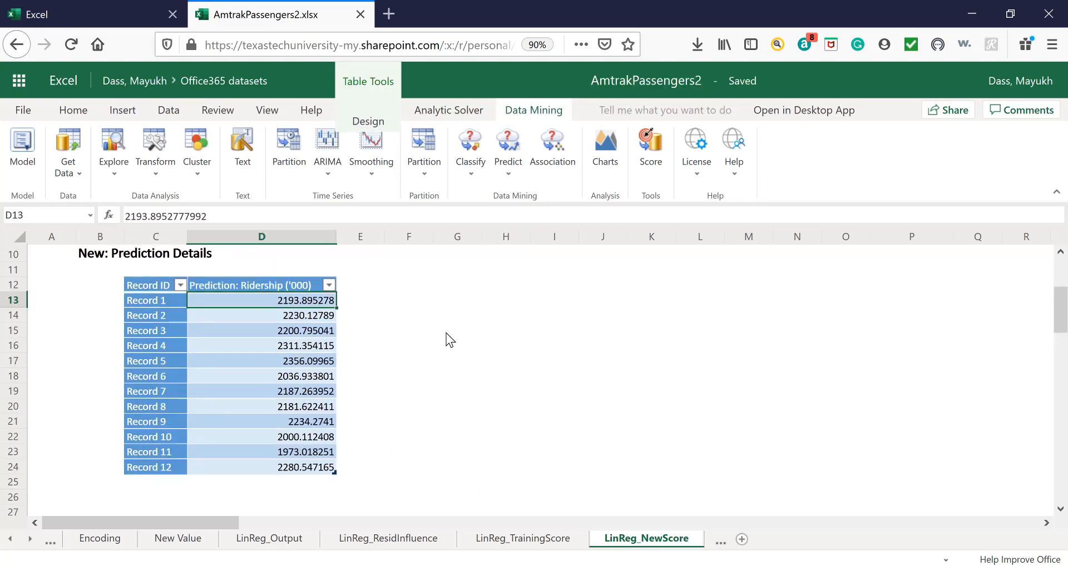
key(shift+Down)
key(shift+Down)
key(shift+Down)
key(shift+Down)
key(shift+Down)
key(shift+Down)
key(shift+Down)
key(shift+Down)
key(shift+Down)
key(shift+Down)
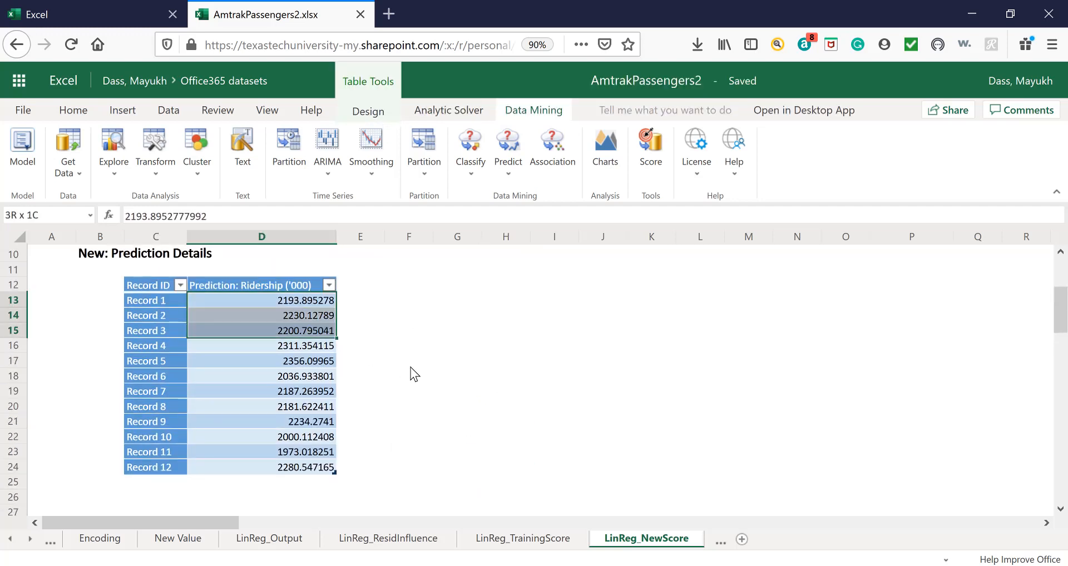
key(shift+Down)
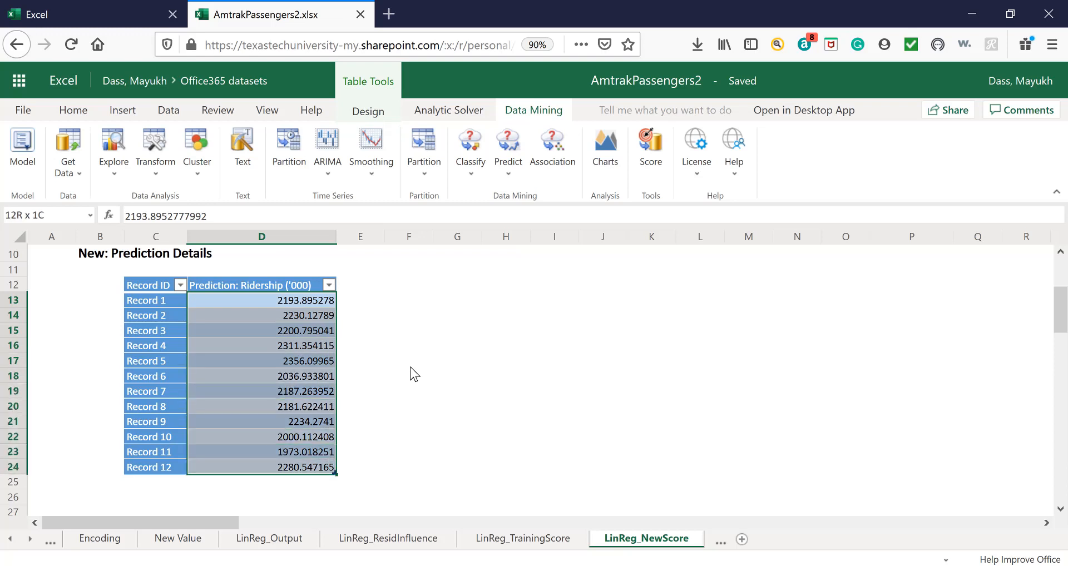
key(ctrl+c)
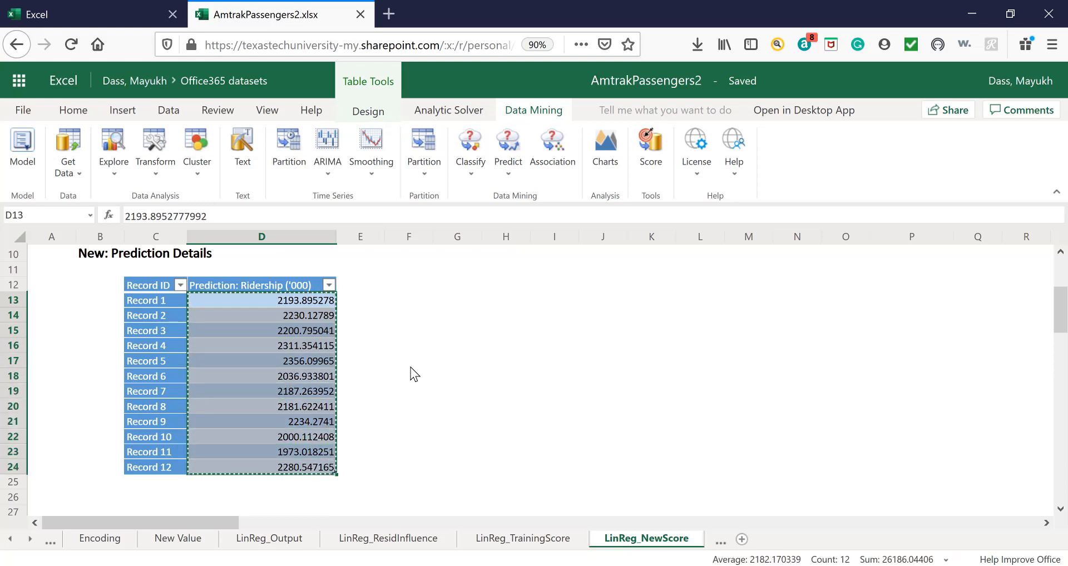
Add the column header Forecast in cell F1 of Sheet1.
click(10, 538)
click(93, 538)
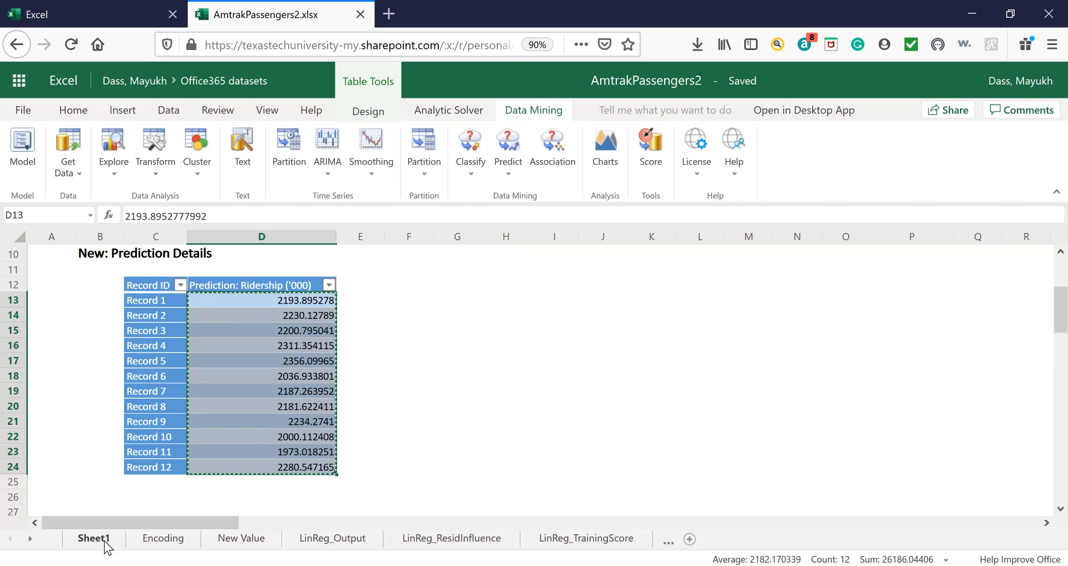
scroll(442, 484, down, 2)
scroll(442, 481, down, 8)
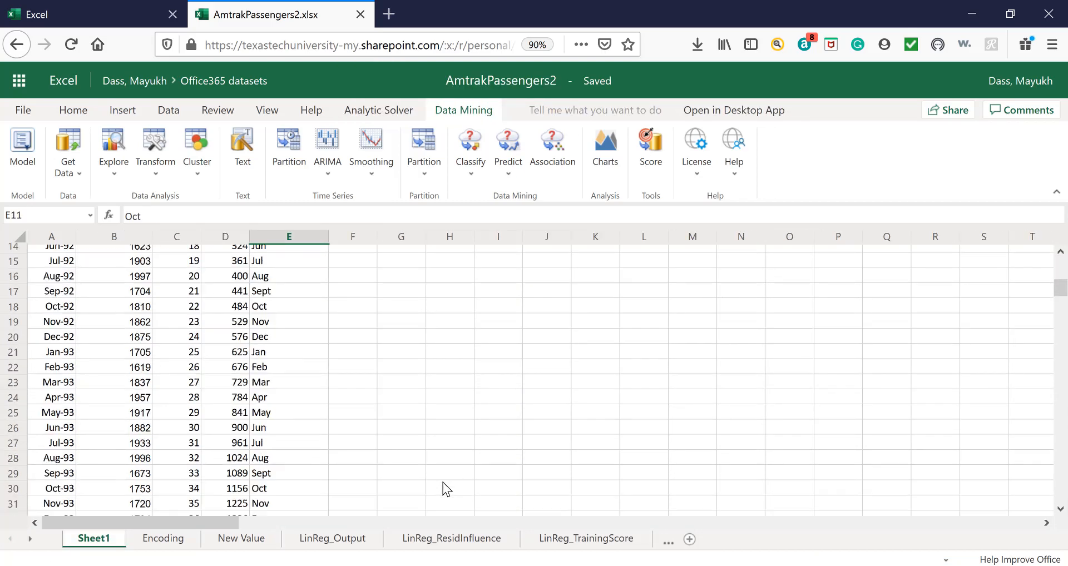
scroll(440, 482, up, 10)
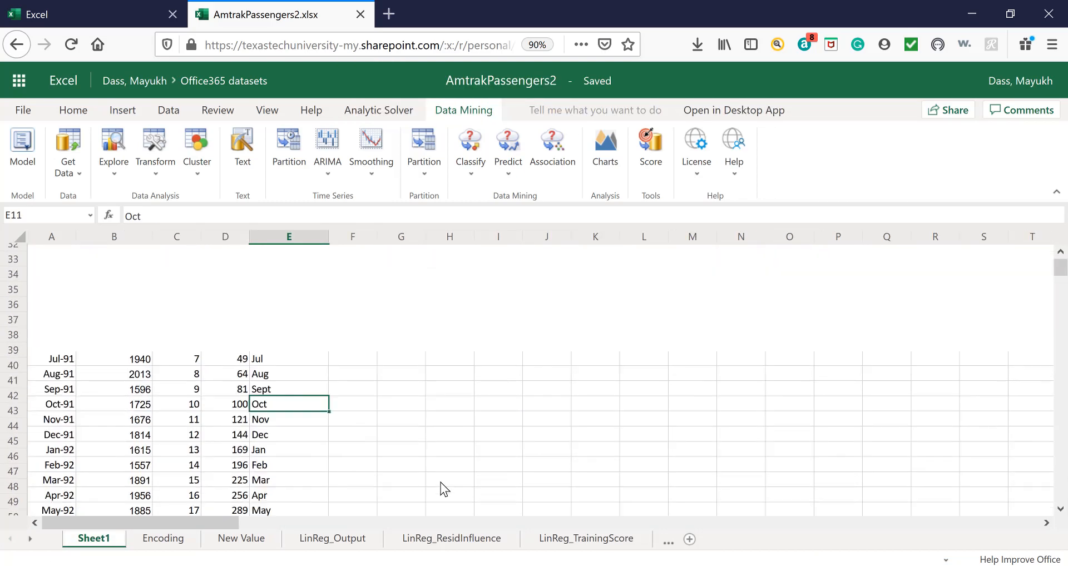
click(348, 252)
text(Forec)
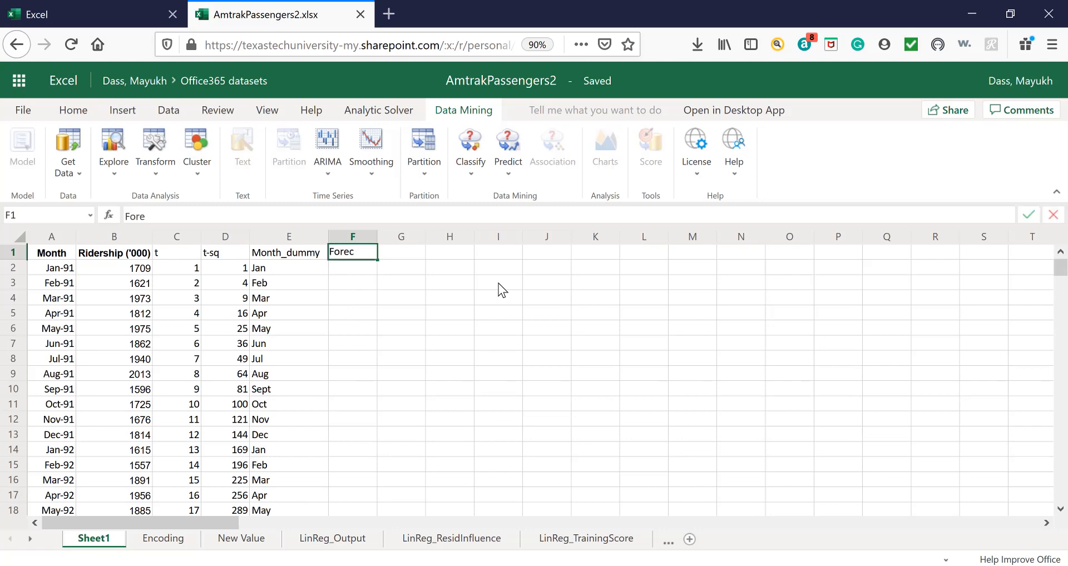
text(ast)
click(364, 389)
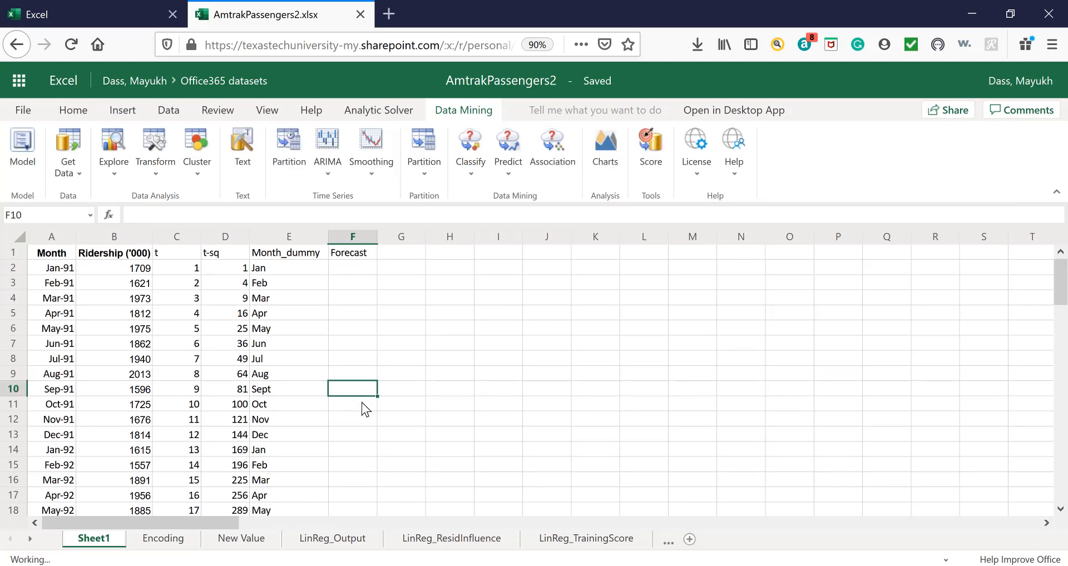
Paste the copied predictions into the Forecast column from F161, just below the last historical row.
scroll(359, 406, down, 15)
scroll(358, 406, down, 19)
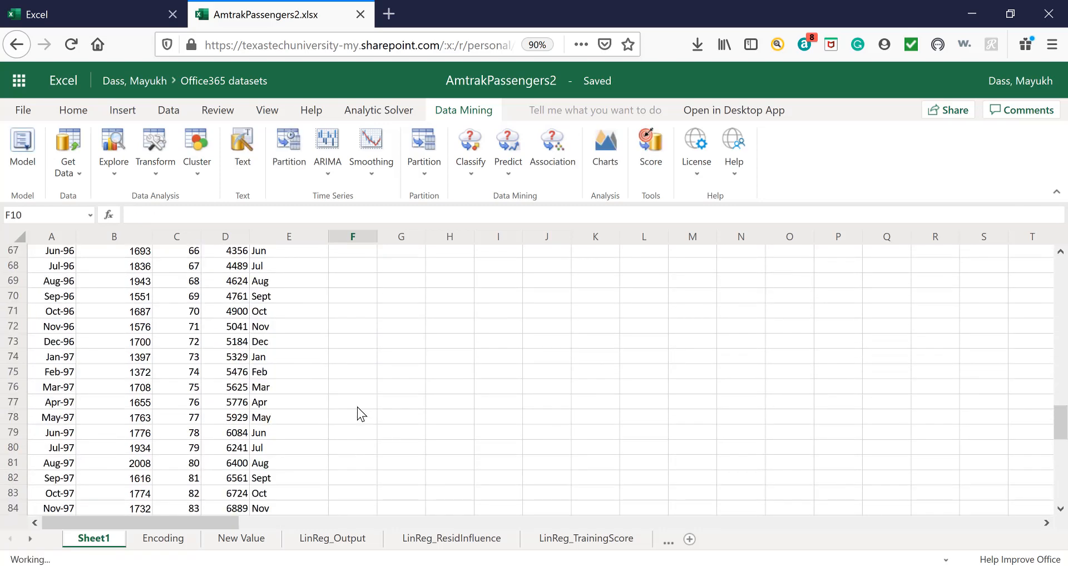
scroll(354, 408, down, 14)
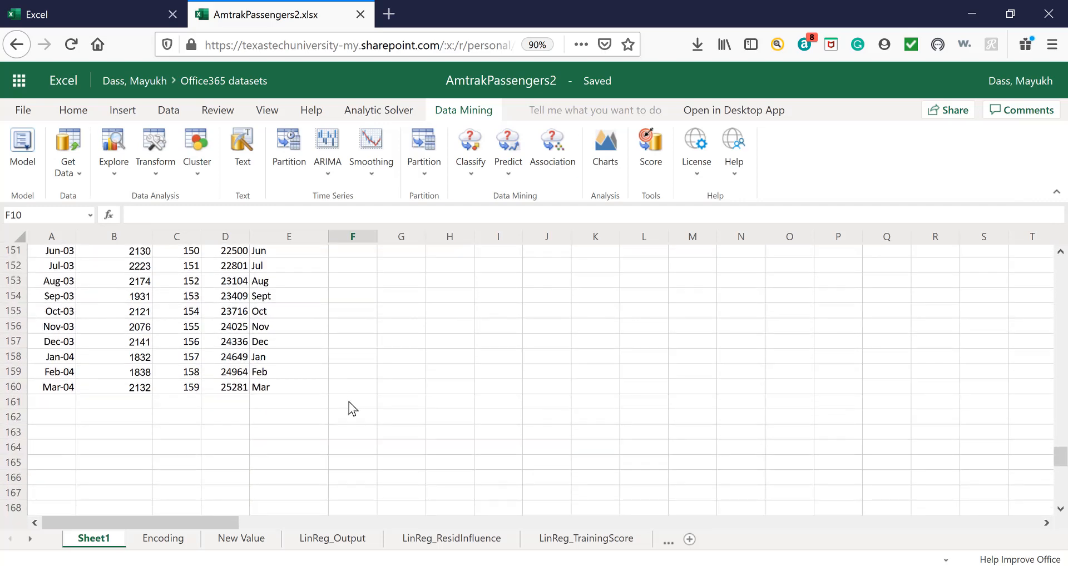
click(351, 402)
key(ctrl+v)
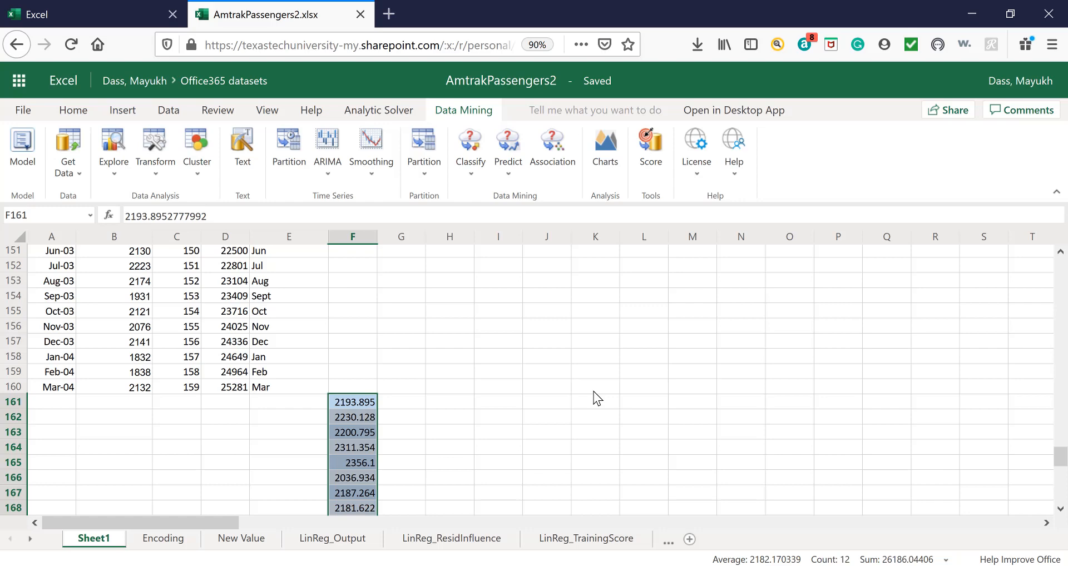
scroll(111, 292, down, 3)
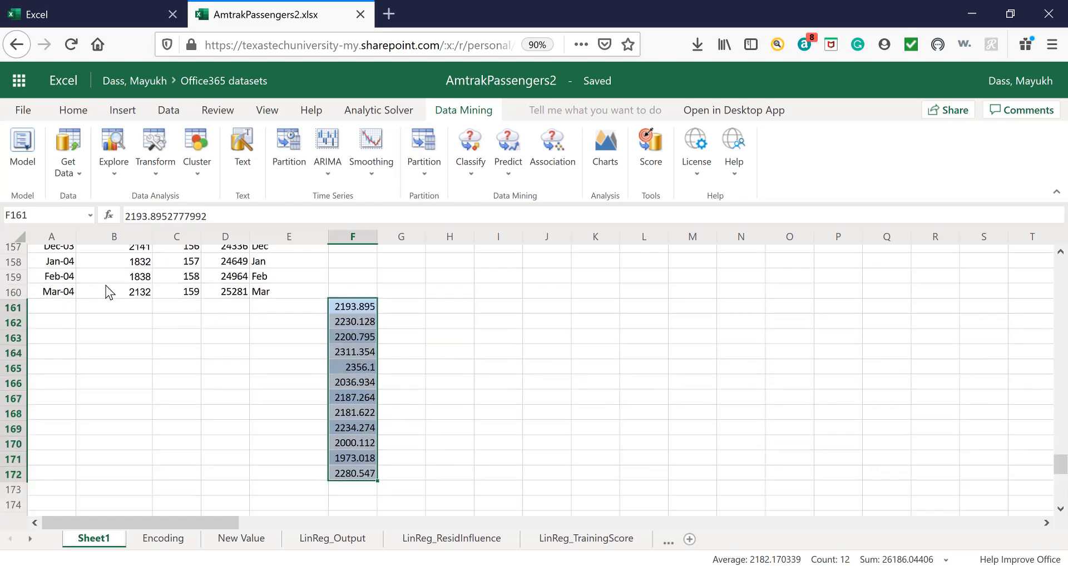
Extend the Month series in column A beyond Mar-04, down through Apr-05 in row 173.
scroll(111, 292, up, 3)
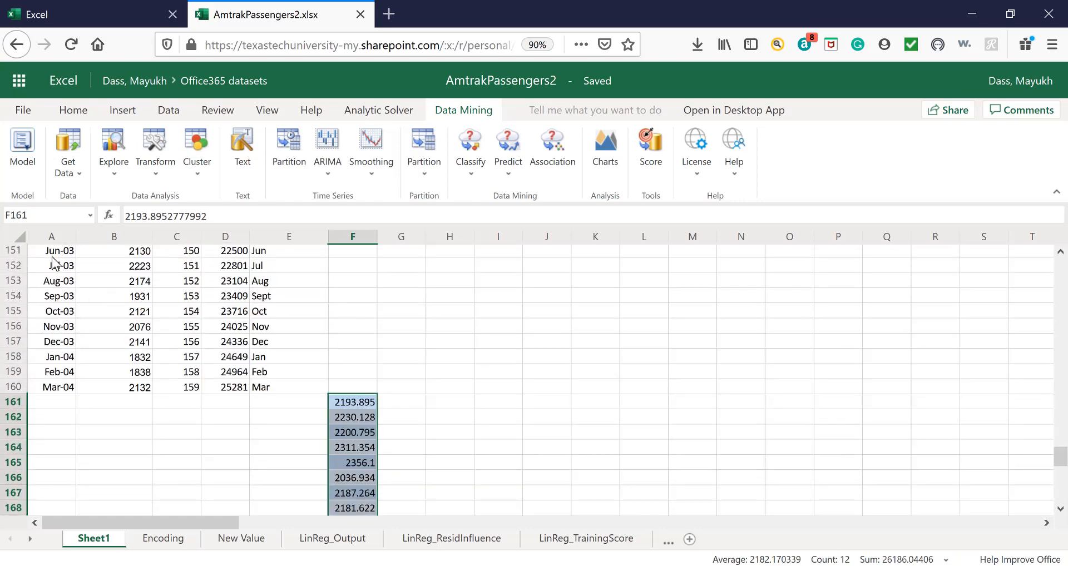
drag(57, 256, 55, 359)
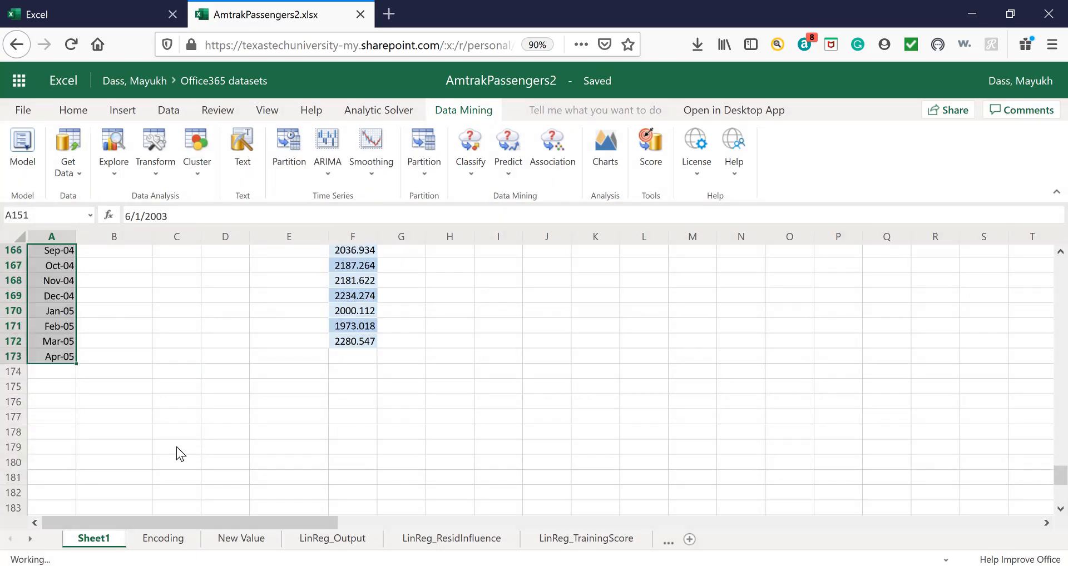
scroll(176, 452, up, 5)
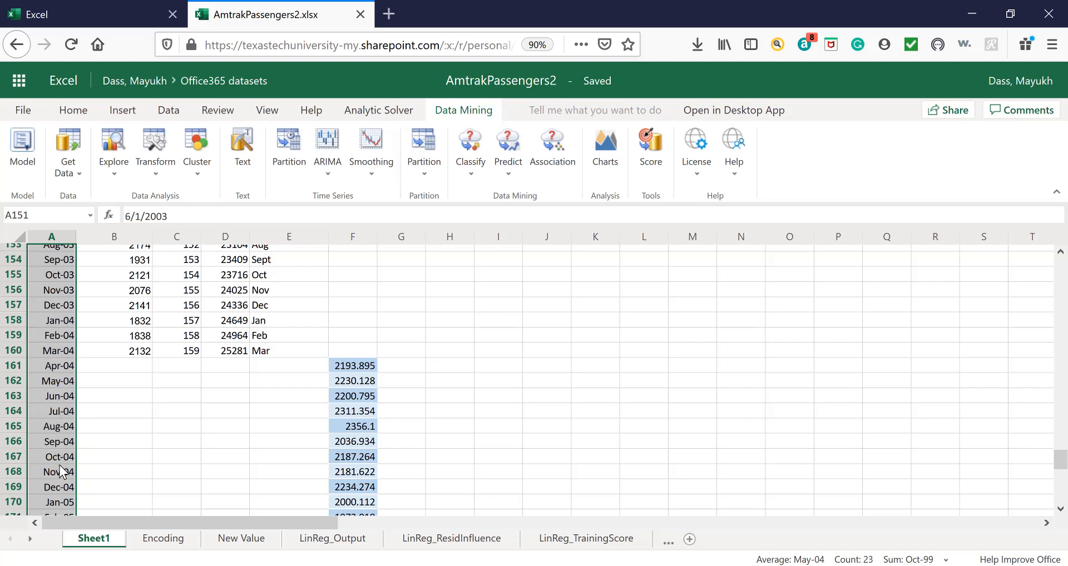
Move the Forecast column to column C, directly after Ridership ('000) and before the t column.
scroll(61, 472, up, 20)
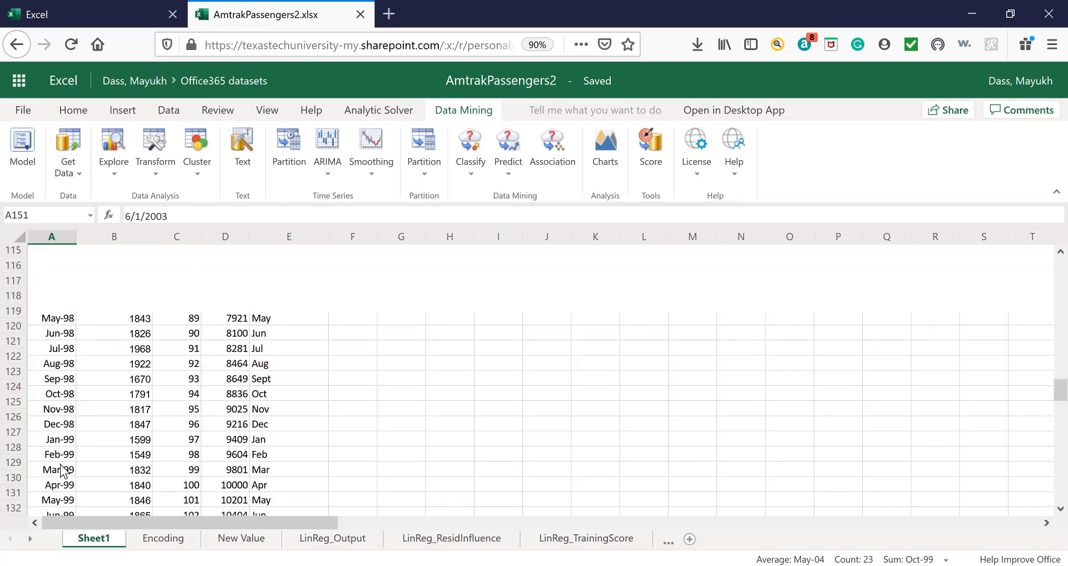
scroll(61, 472, up, 14)
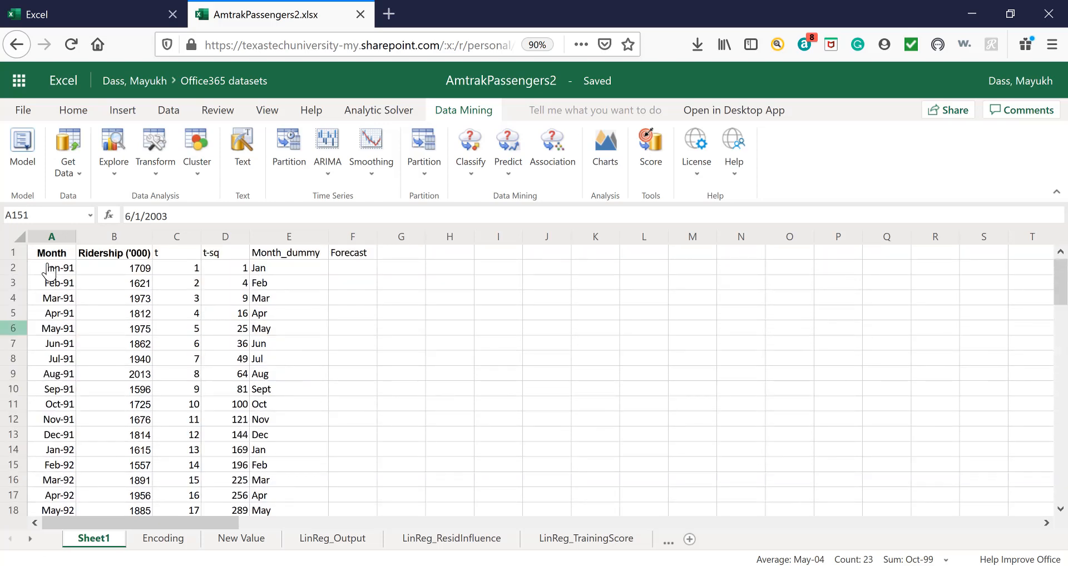
click(58, 241)
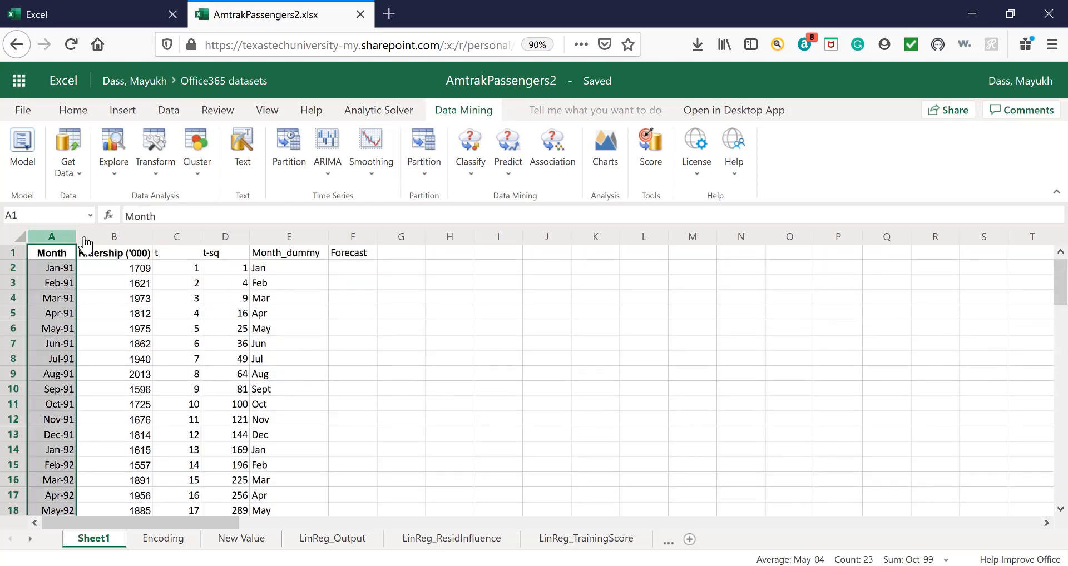
click(120, 240)
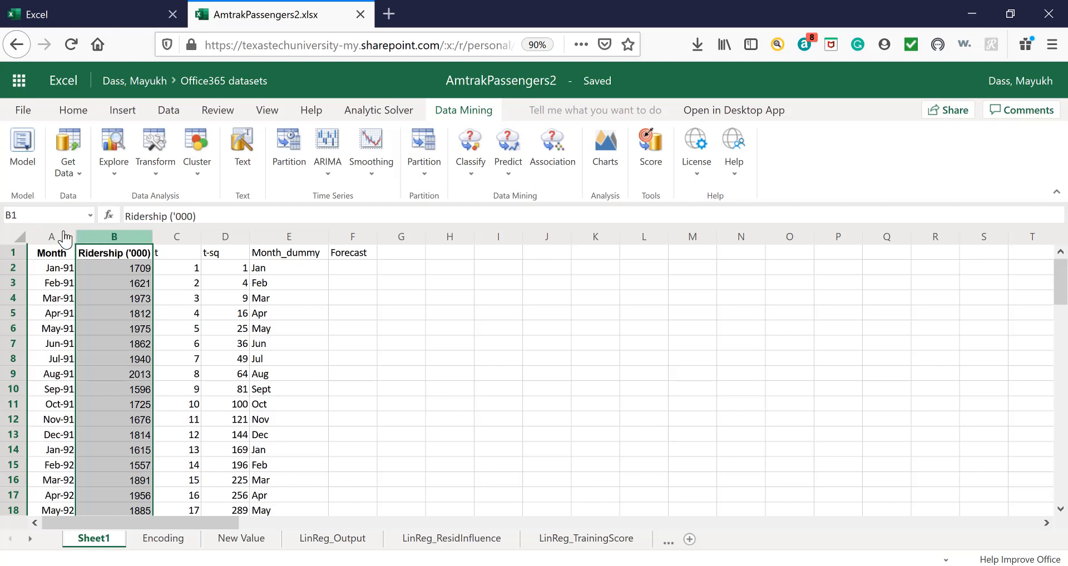
right_click(352, 240)
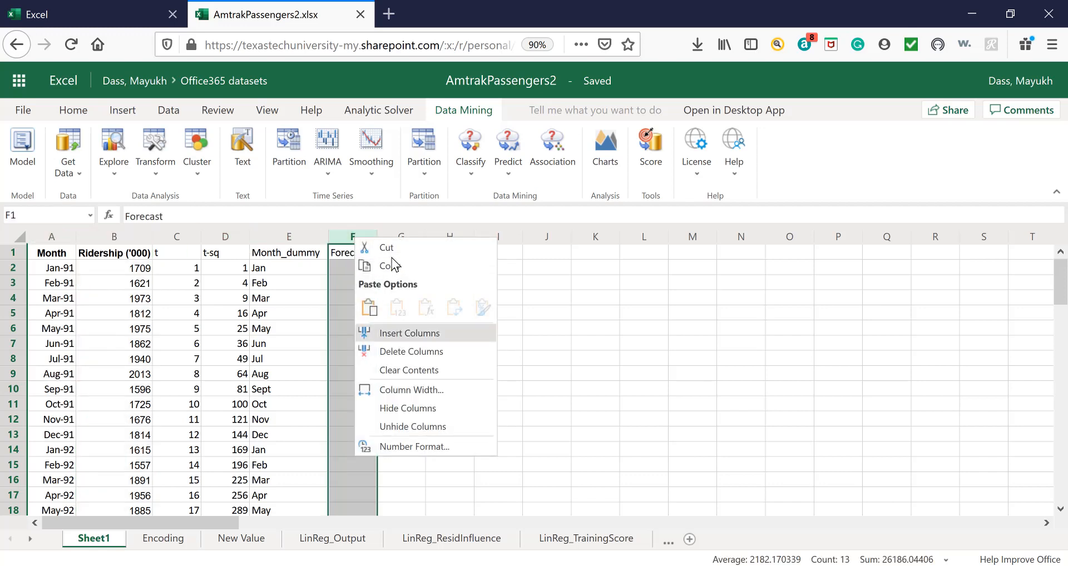
click(392, 248)
right_click(176, 238)
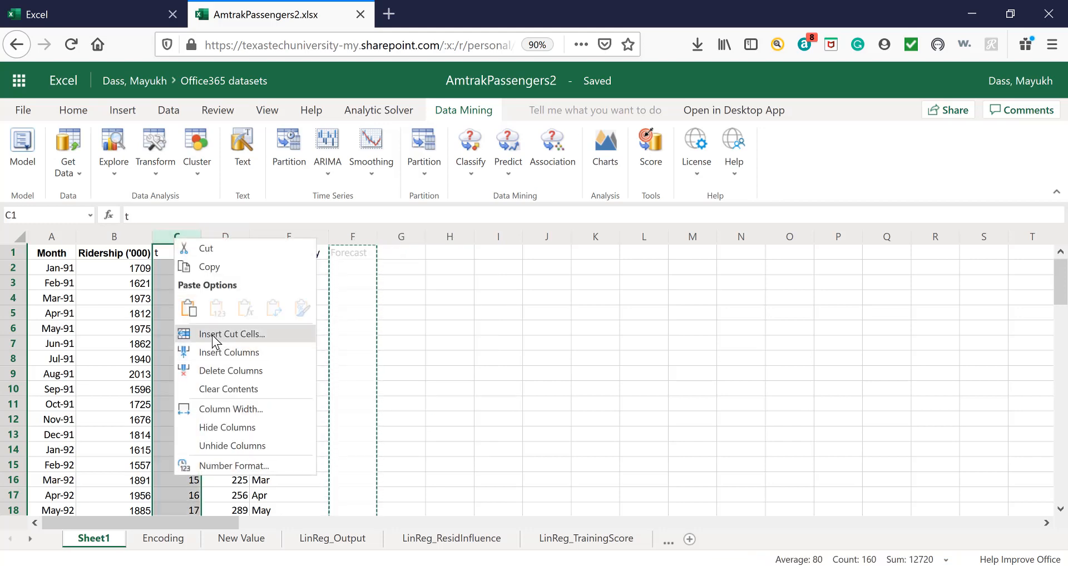
click(205, 334)
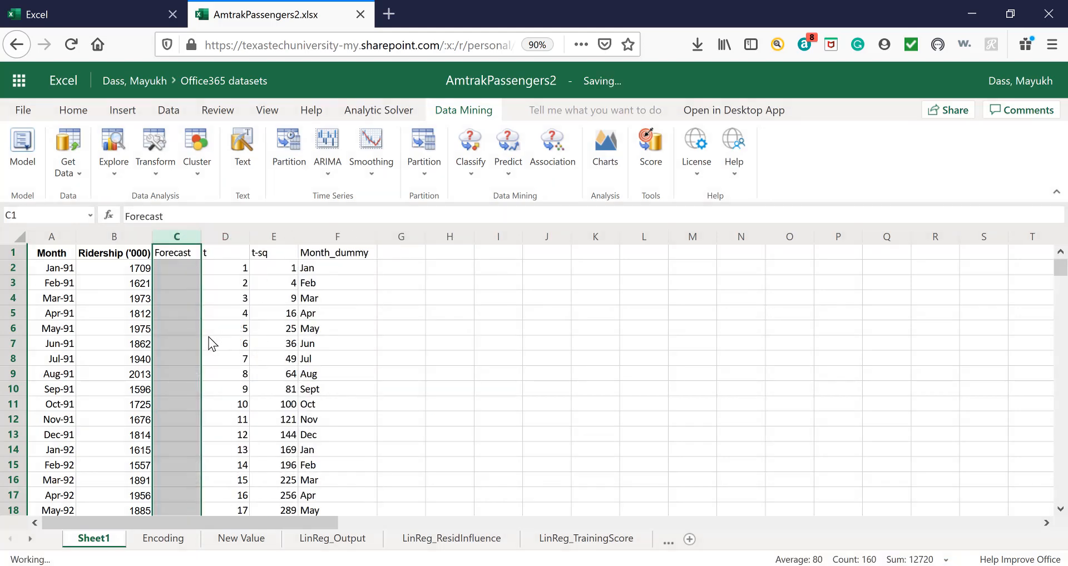
Insert a line chart of the Month, Ridership ('000) and Forecast columns, and enlarge it slightly.
click(54, 243)
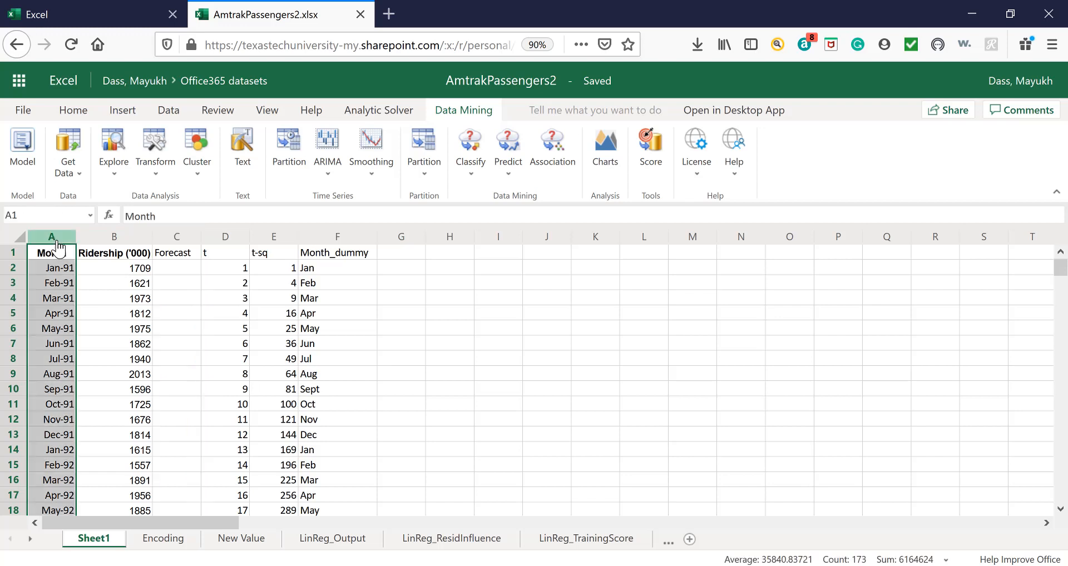
drag(68, 244, 179, 237)
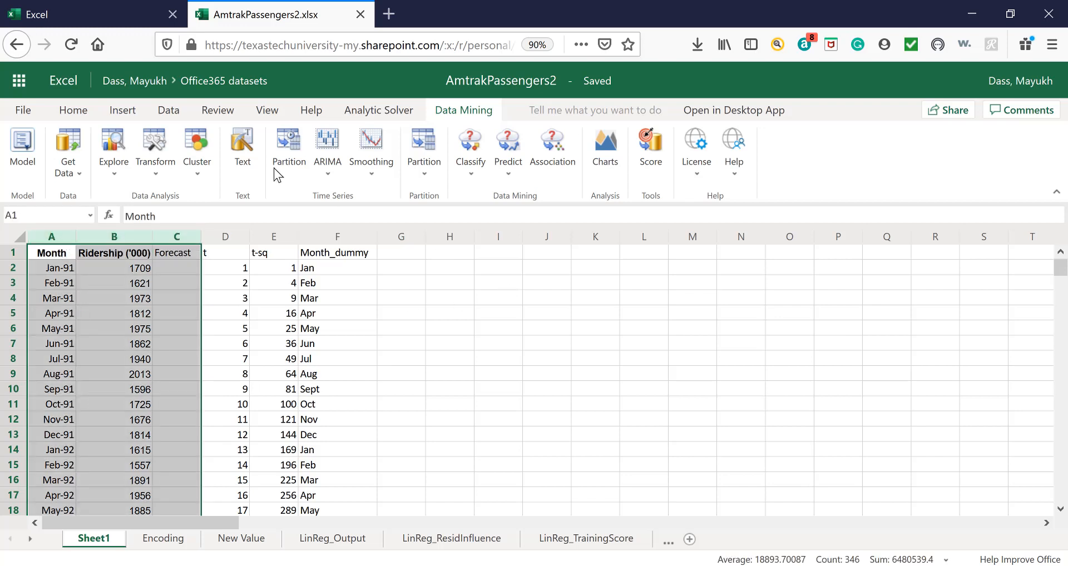
click(129, 115)
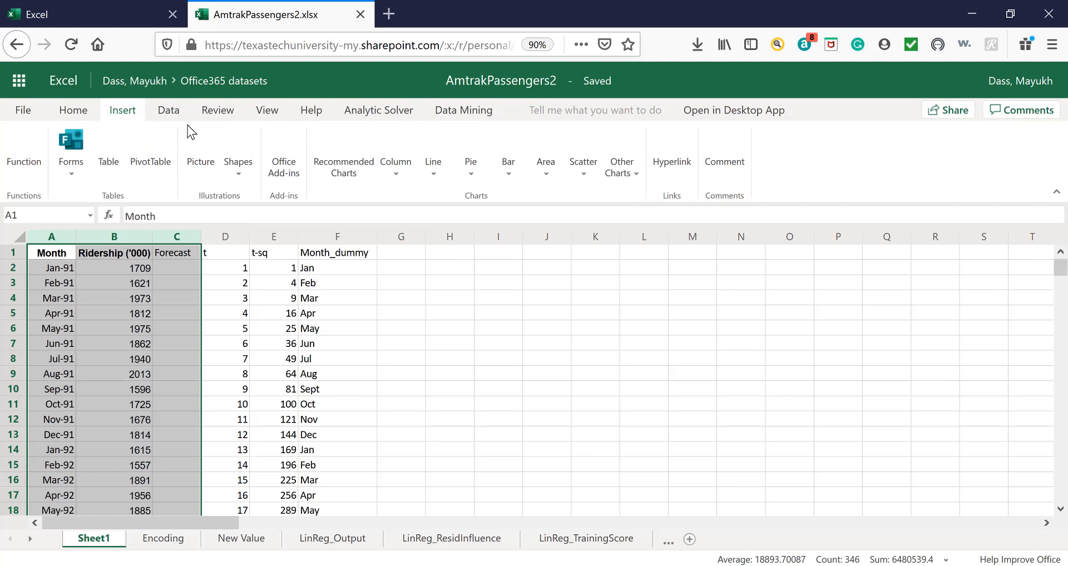
click(438, 179)
click(441, 223)
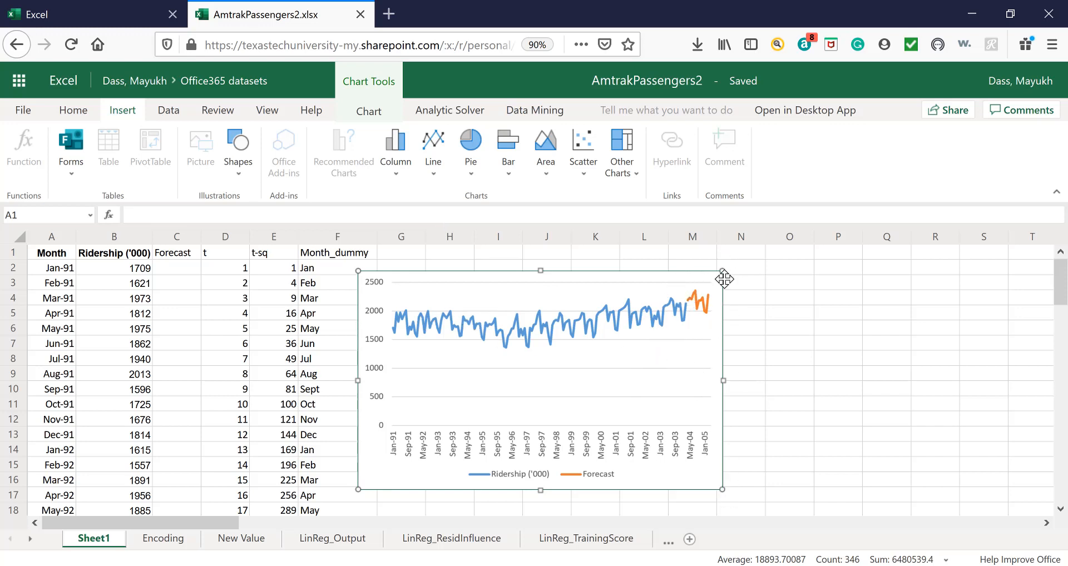
drag(723, 271, 740, 261)
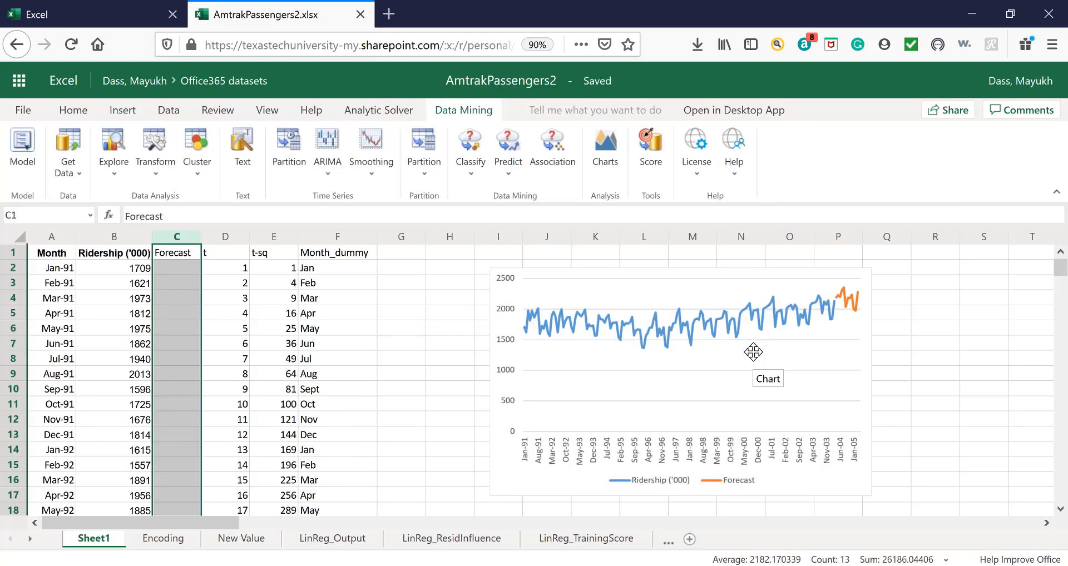